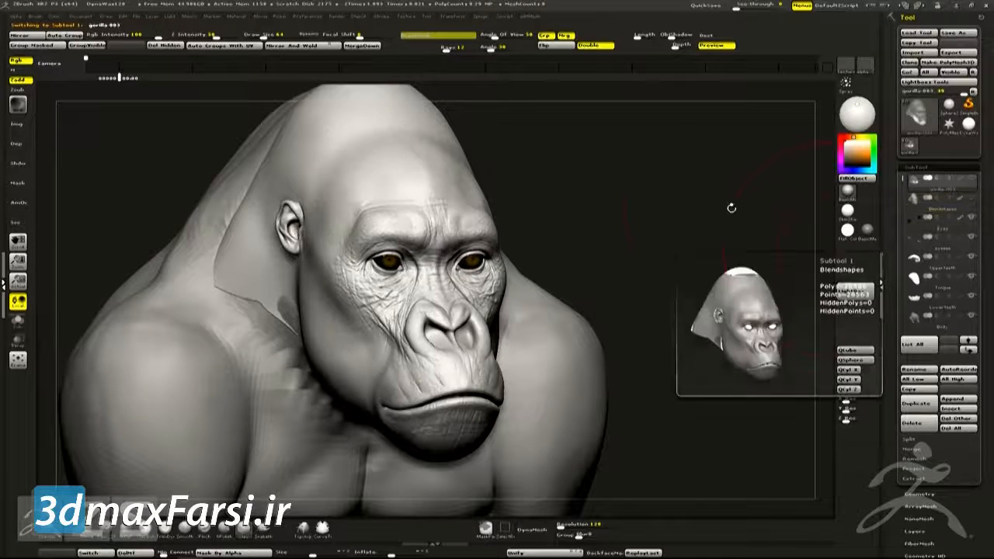
pyautogui.keyDown('alt'); pyautogui.moveTo(688, 224); pyautogui.dragTo(688, 233); pyautogui.keyUp('alt')
pyautogui.moveTo(719, 196); pyautogui.dragTo(720, 254)
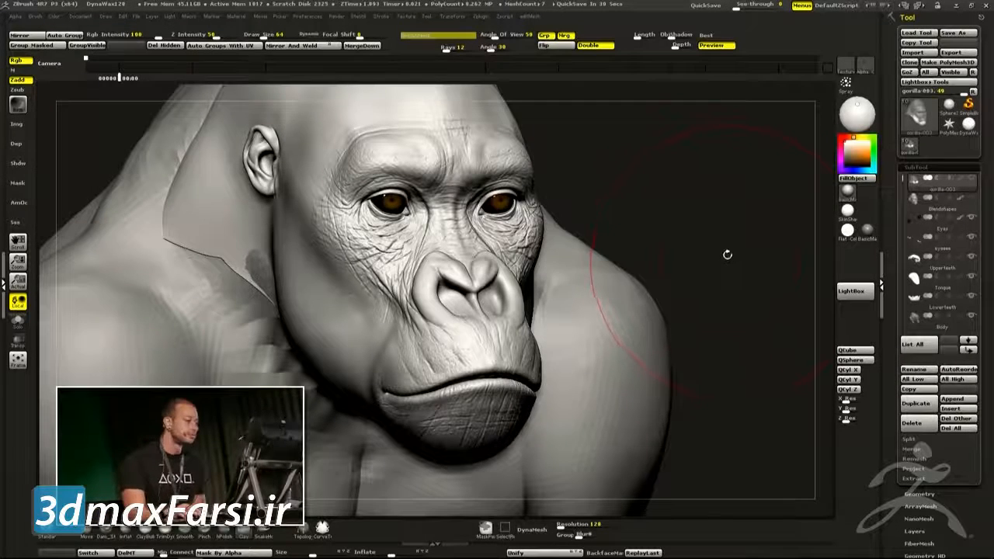
# - Switch to the GLAUCOzbrush_summit_2016 folder, play the aaa video of the animated gorilla head, and close it
pyautogui.hotkey('alt', 'Tab')
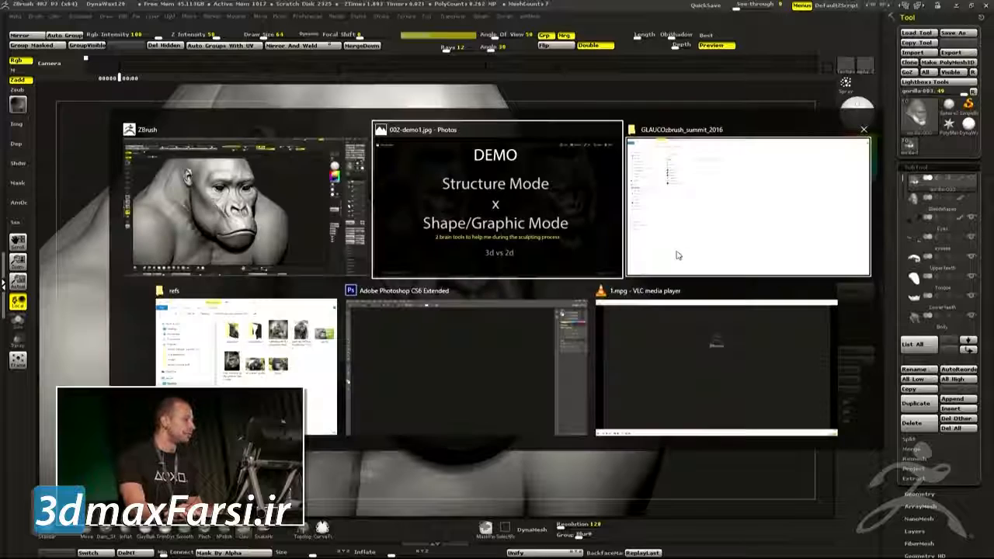
pyautogui.click(669, 250)
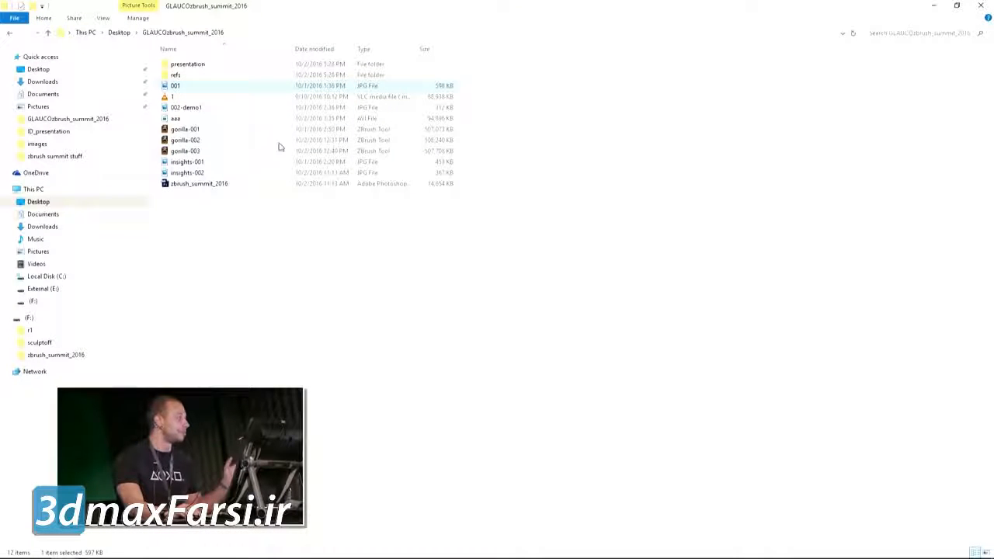
pyautogui.doubleClick(240, 119)
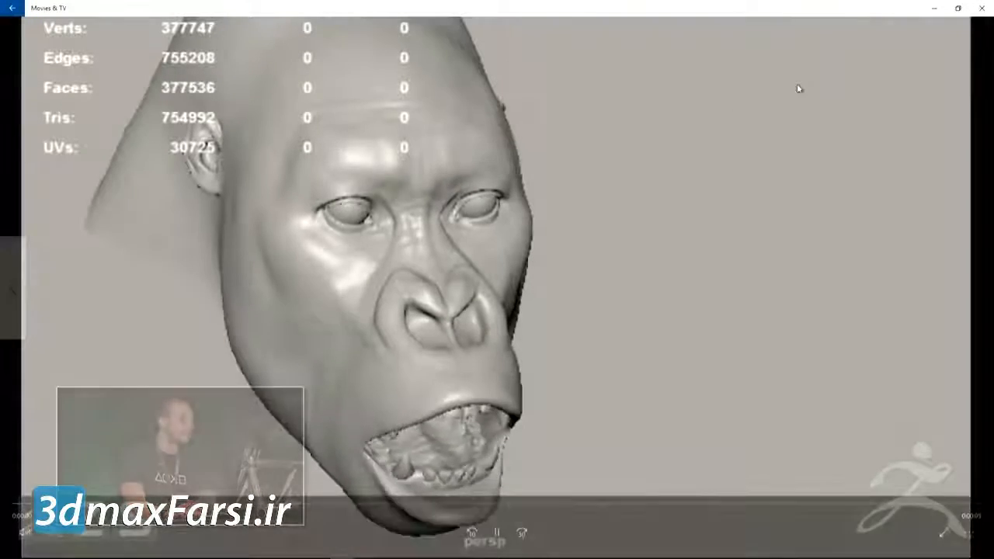
pyautogui.hotkey('alt', 'F4')
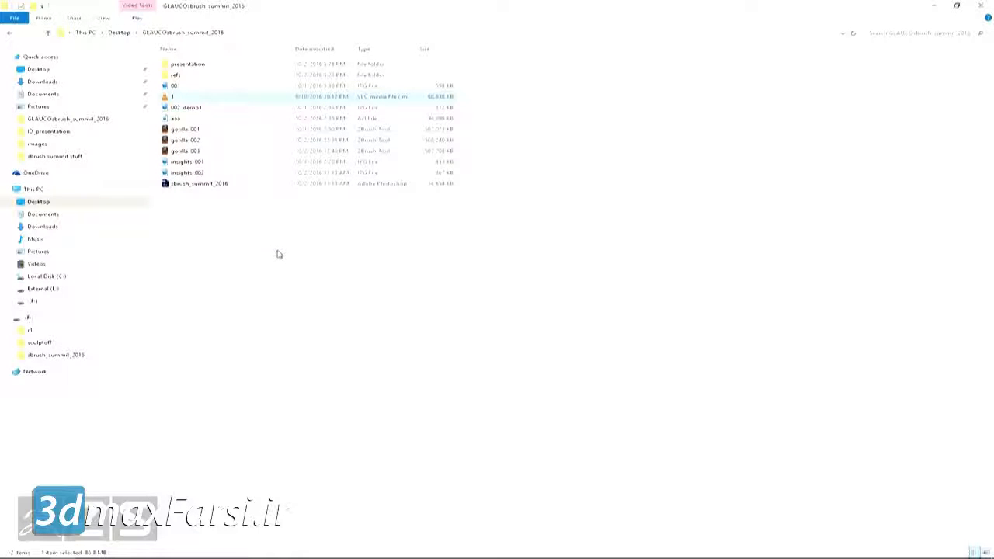
# - Switch to VLC media player, watch the 1.mpg recording of the wrinkle sculpting, and close the player
pyautogui.hotkey('alt', 'Tab')
pyautogui.click(710, 344)
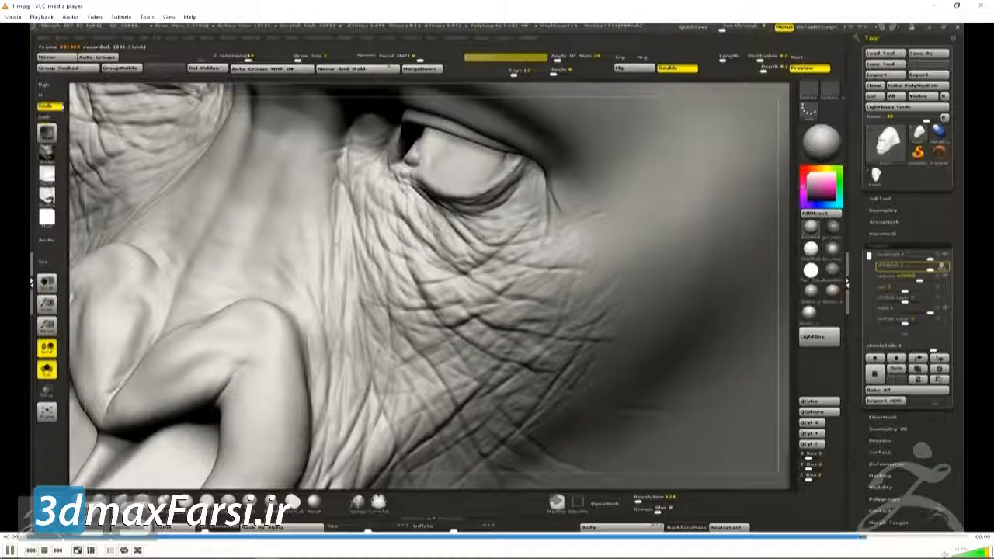
pyautogui.press('space')
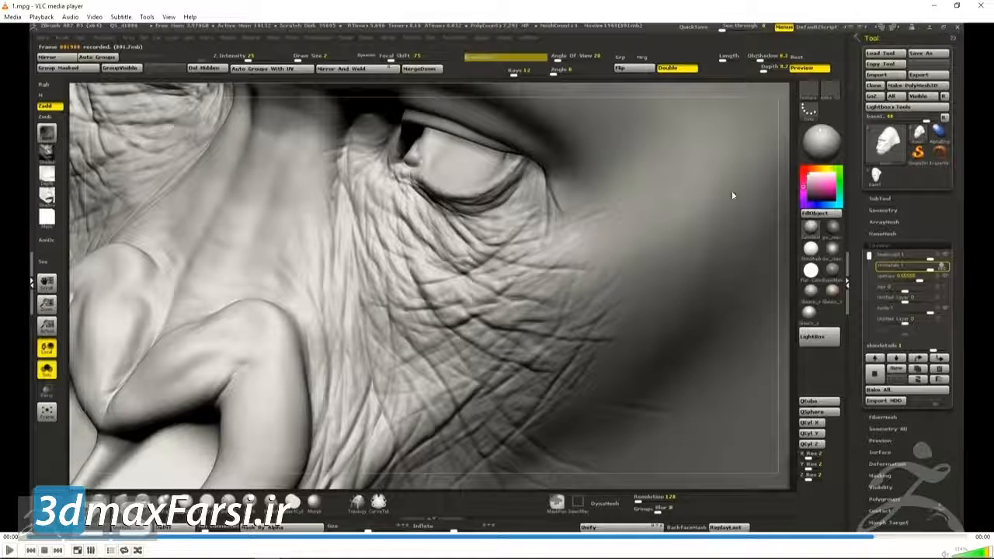
pyautogui.click(981, 6)
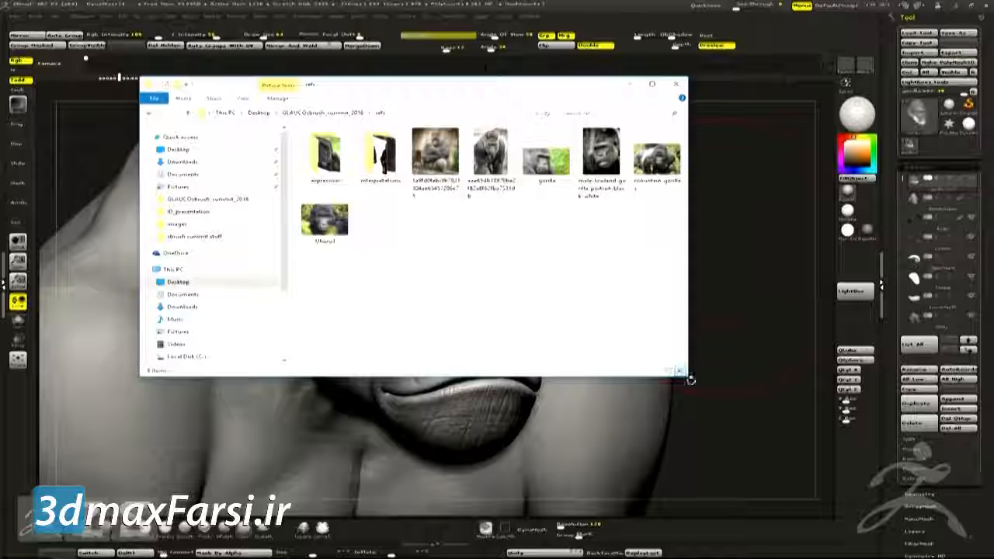
# - Enlarge the refs folder window and review its gorilla photos from the seated gorilla through Uhuru1, closing the viewer at the end
pyautogui.moveTo(688, 373); pyautogui.dragTo(674, 449)
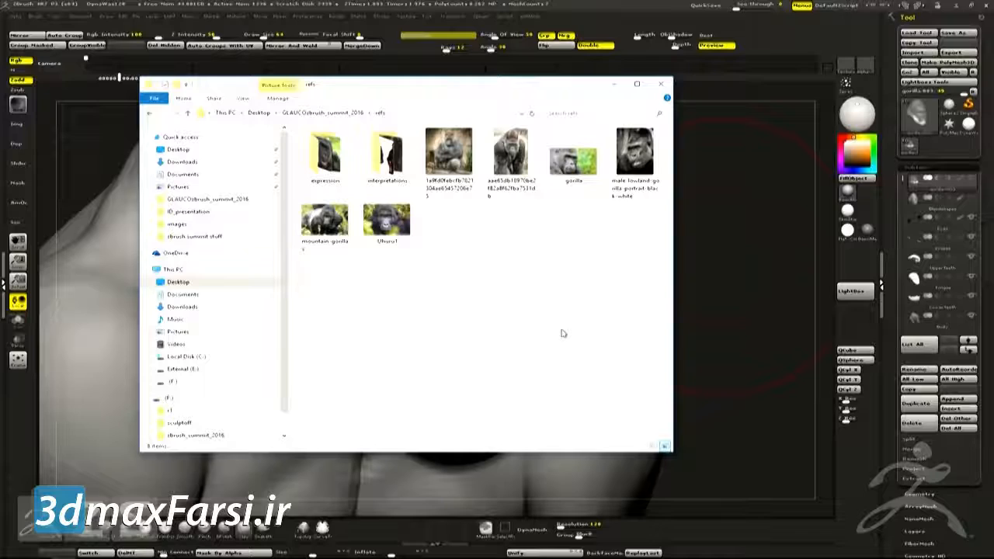
pyautogui.doubleClick(461, 175)
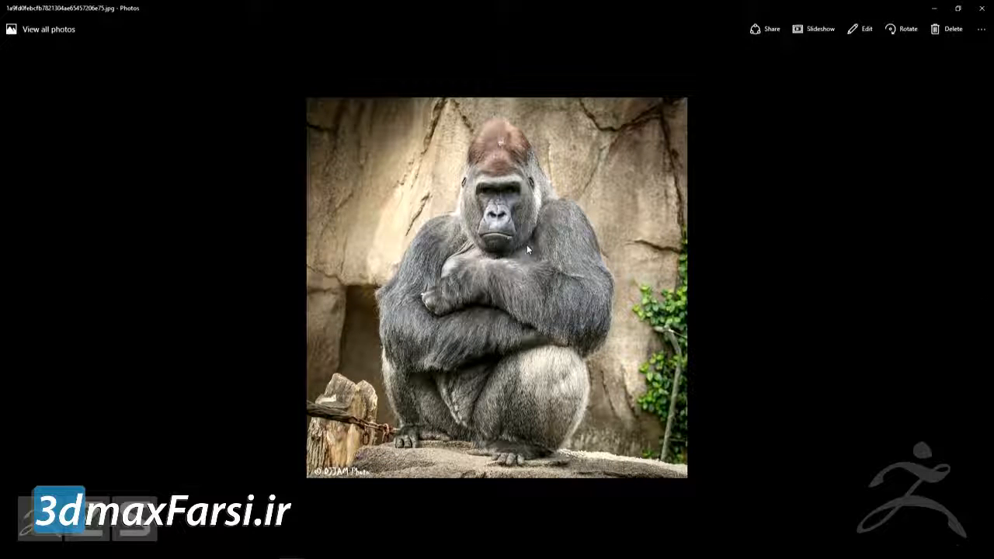
pyautogui.press('Right')
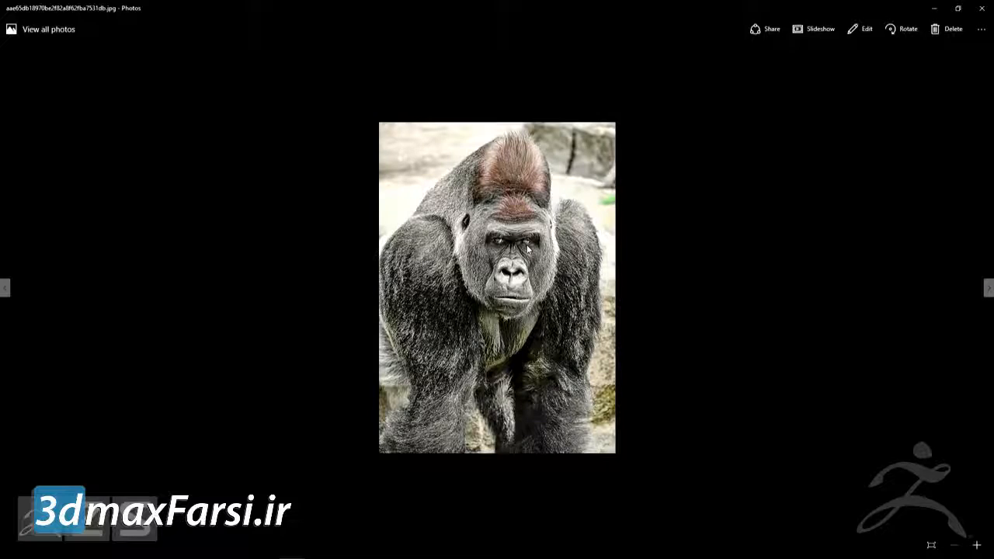
pyautogui.press('Right')
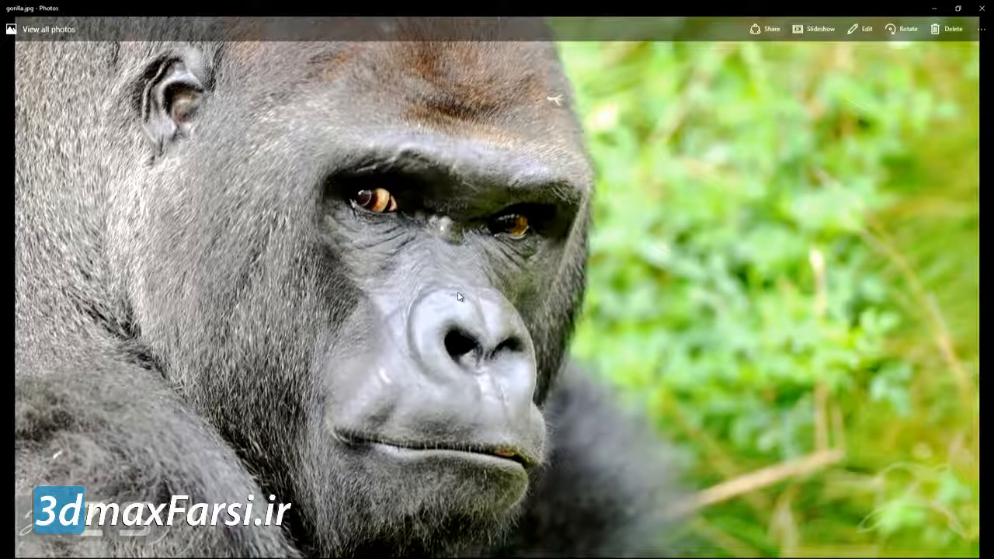
pyautogui.press('Right')
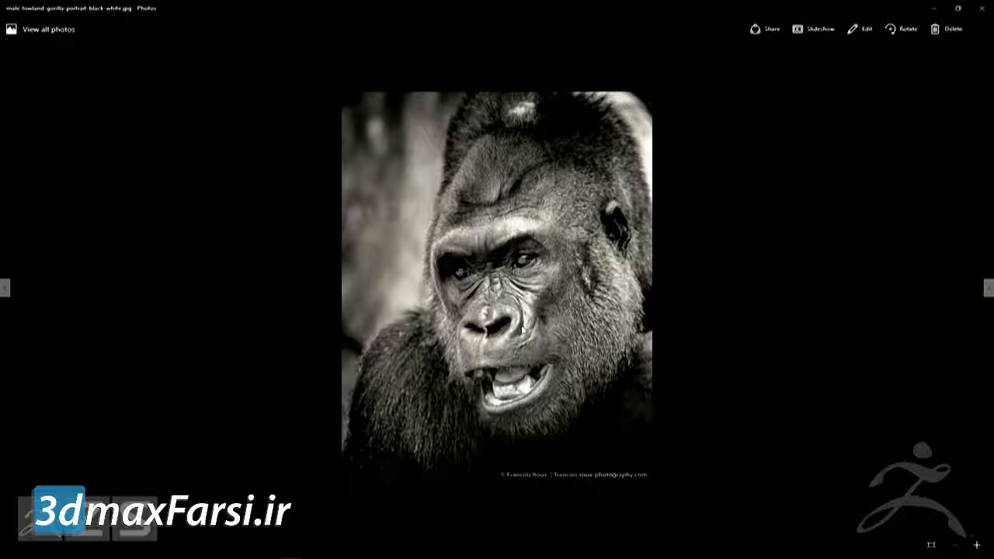
pyautogui.press('Right')
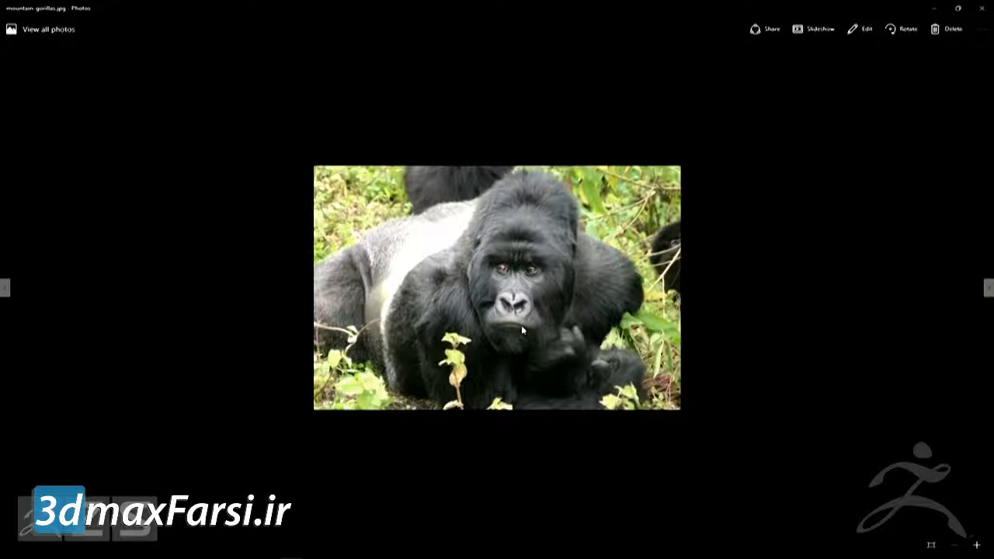
pyautogui.press('Right')
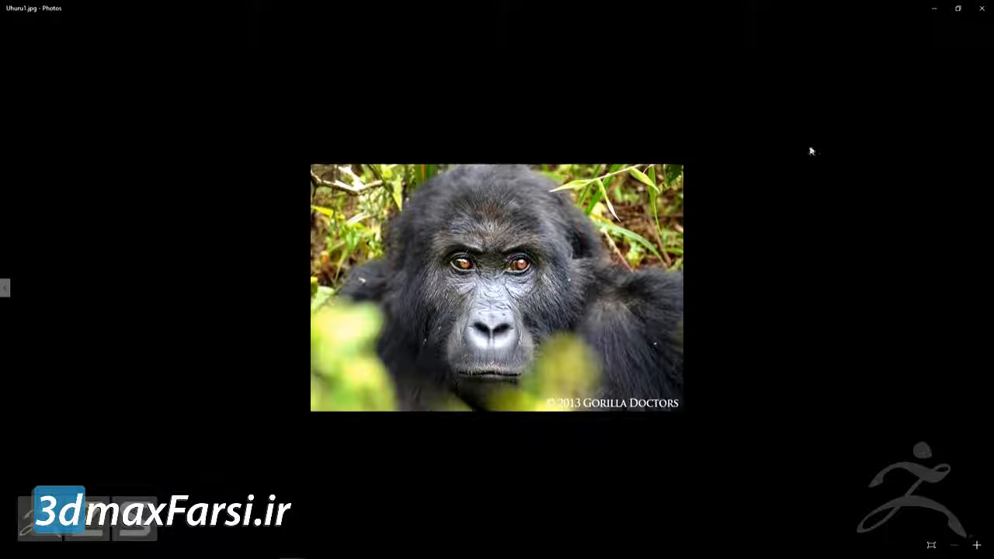
pyautogui.click(980, 9)
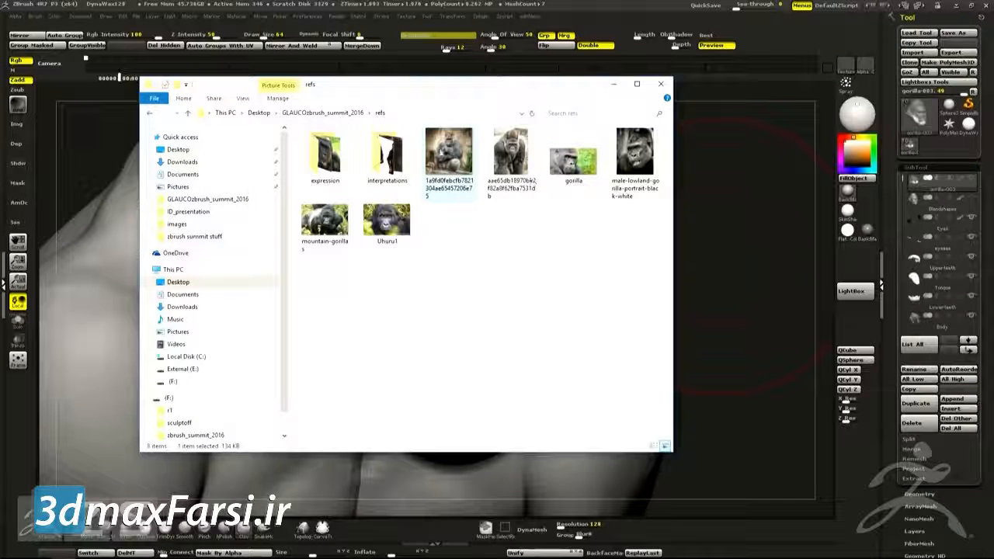
# - Review the open-mouth ape photos in the expression folder, comparing teeth and mouth shapes, and close the viewer
pyautogui.moveTo(472, 94); pyautogui.dragTo(488, 97)
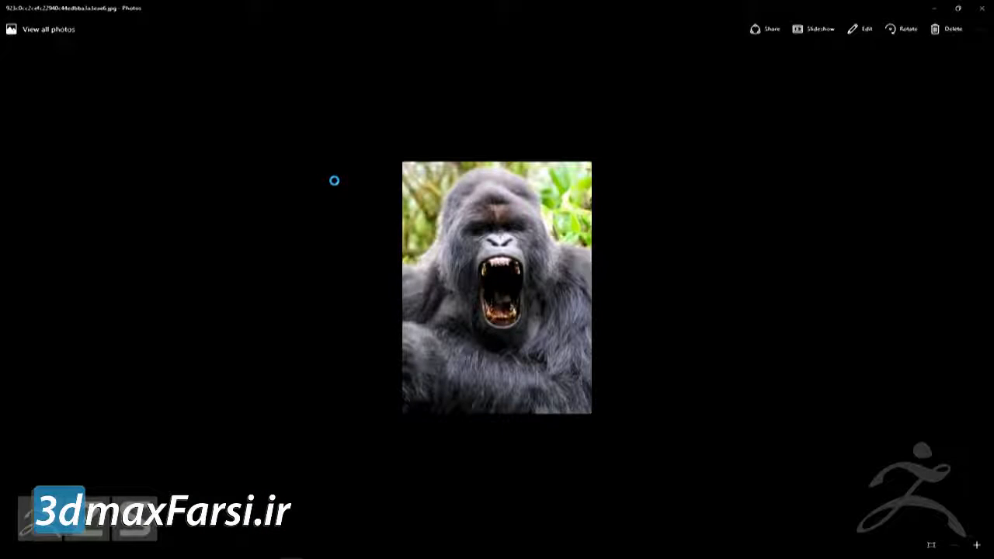
pyautogui.press('Right')
pyautogui.press('Right')
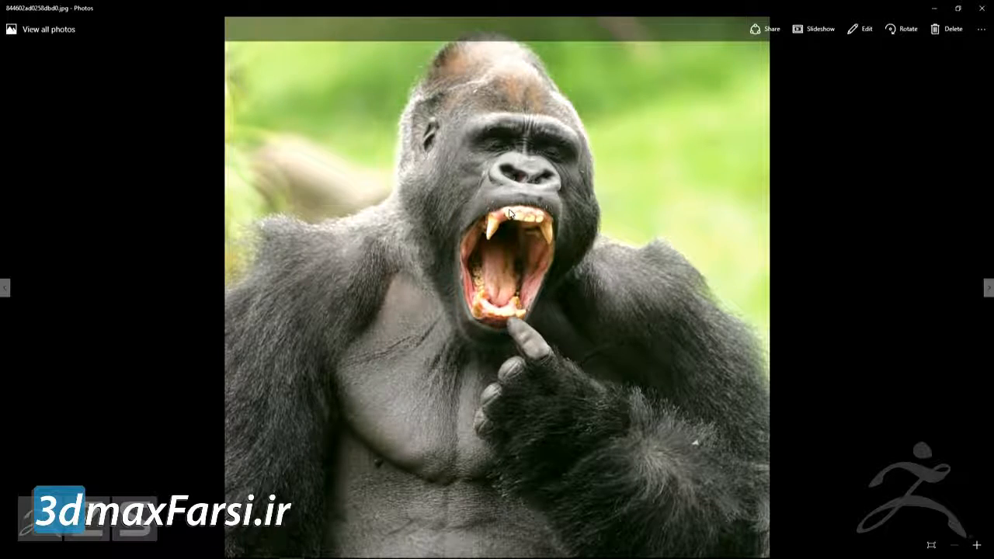
pyautogui.press('Right')
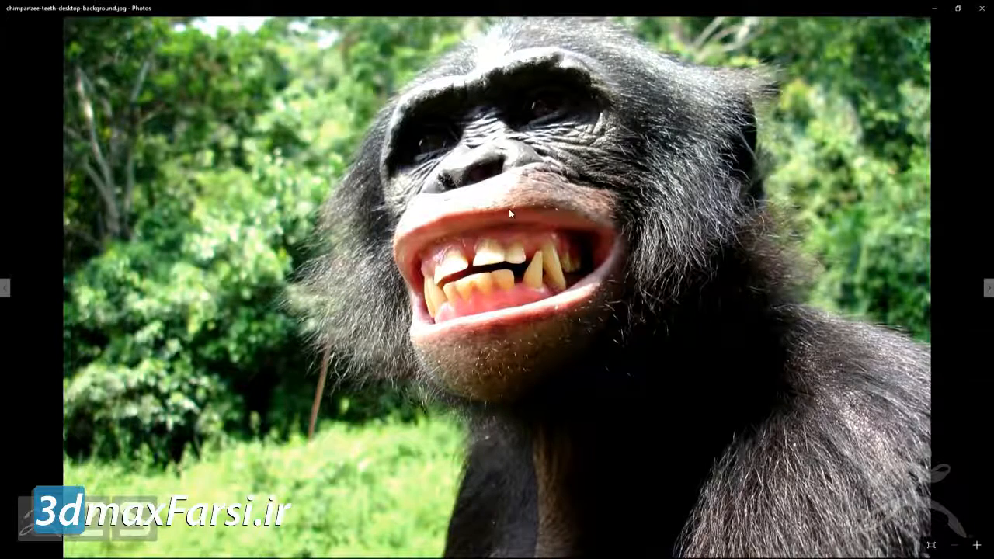
pyautogui.press('Left')
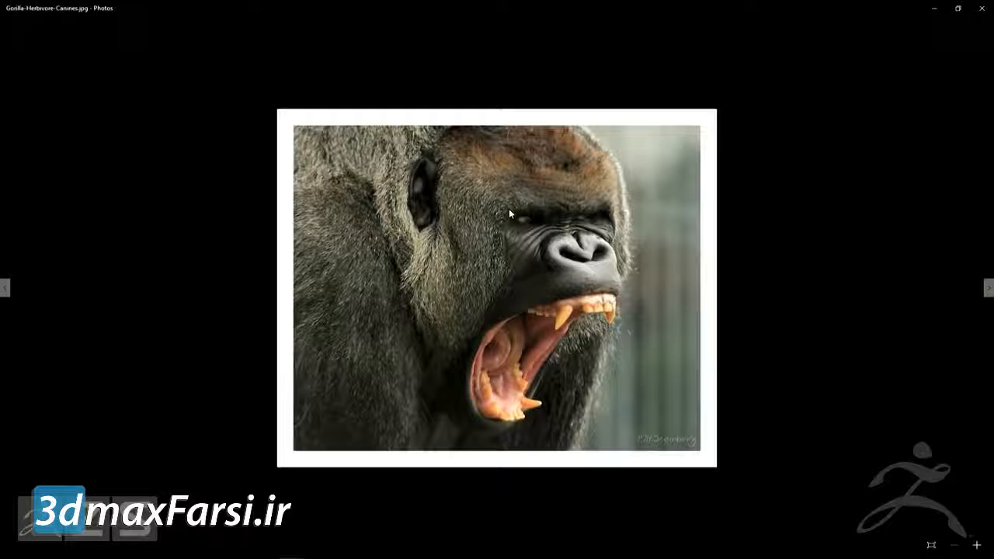
pyautogui.press('Left')
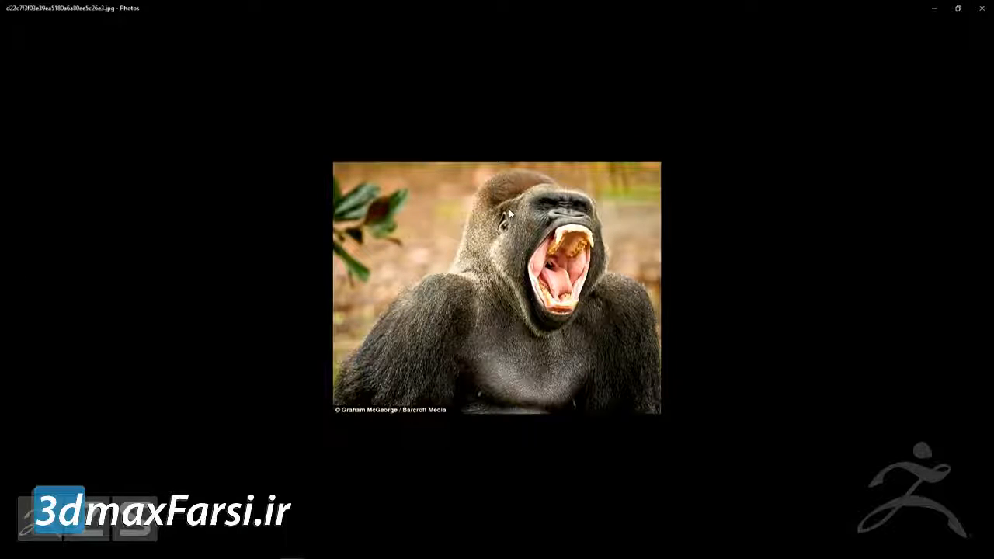
pyautogui.press('Right')
pyautogui.press('Right')
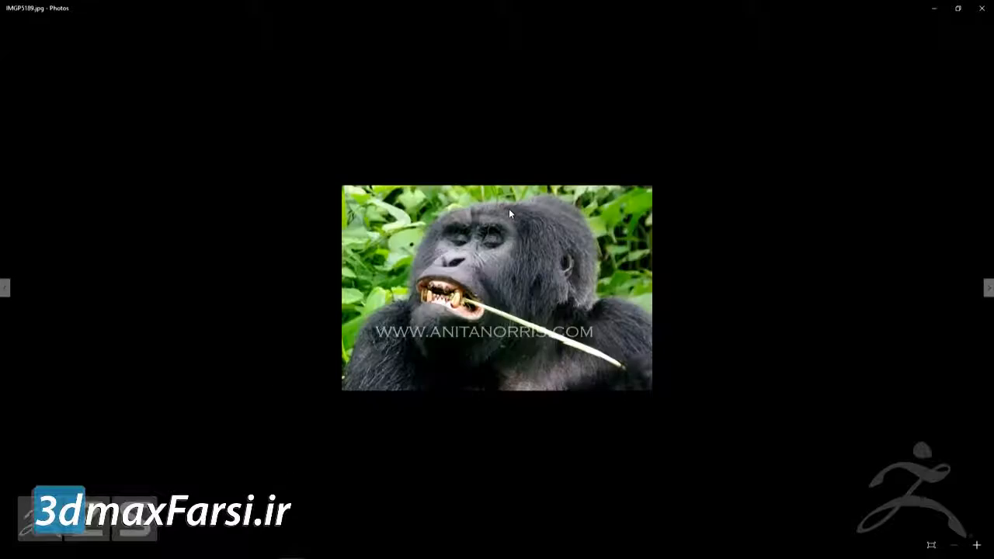
pyautogui.press('Right')
pyautogui.press('Right')
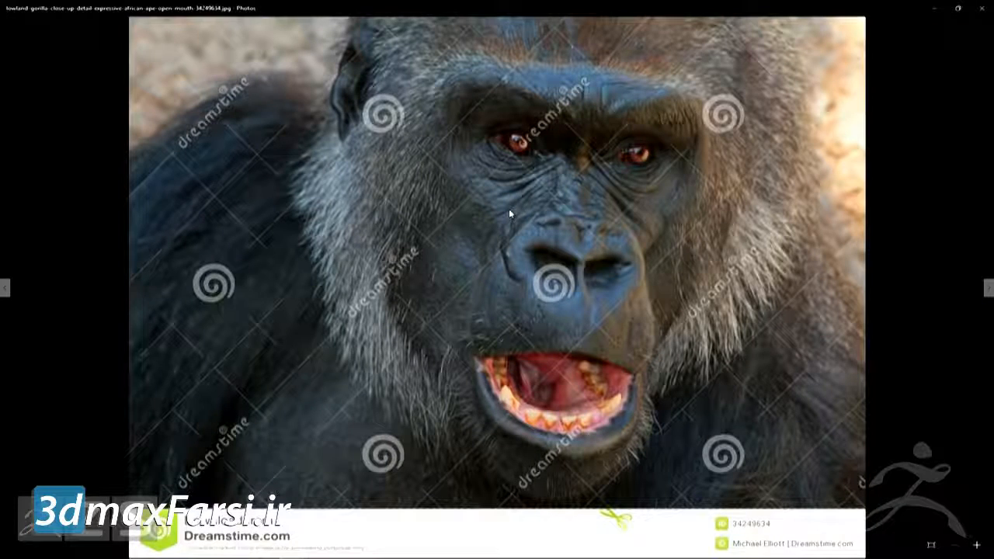
pyautogui.click(981, 8)
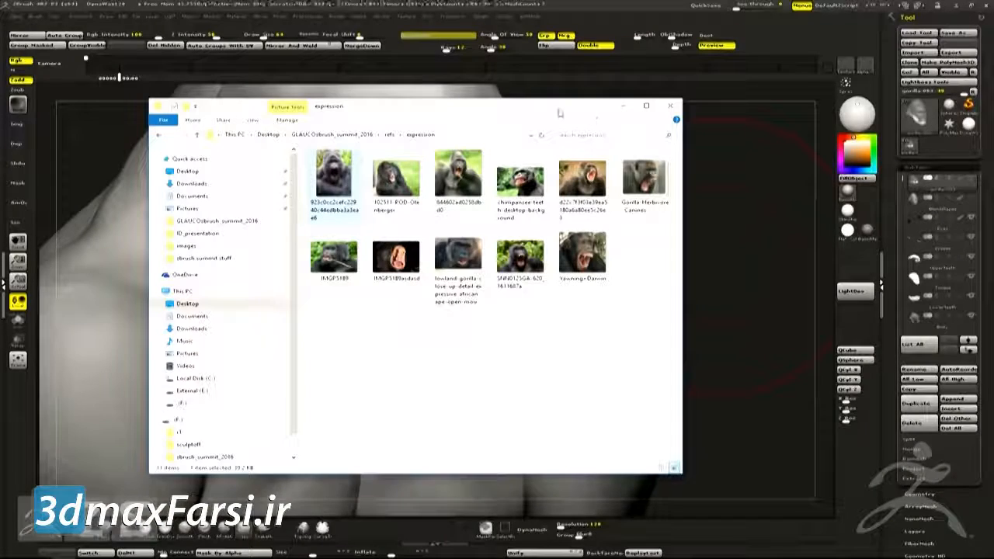
# - Return to the refs folder and open the bald ape head sculpture image from the interpretations folder
pyautogui.click(389, 134)
pyautogui.moveTo(420, 114); pyautogui.dragTo(414, 134)
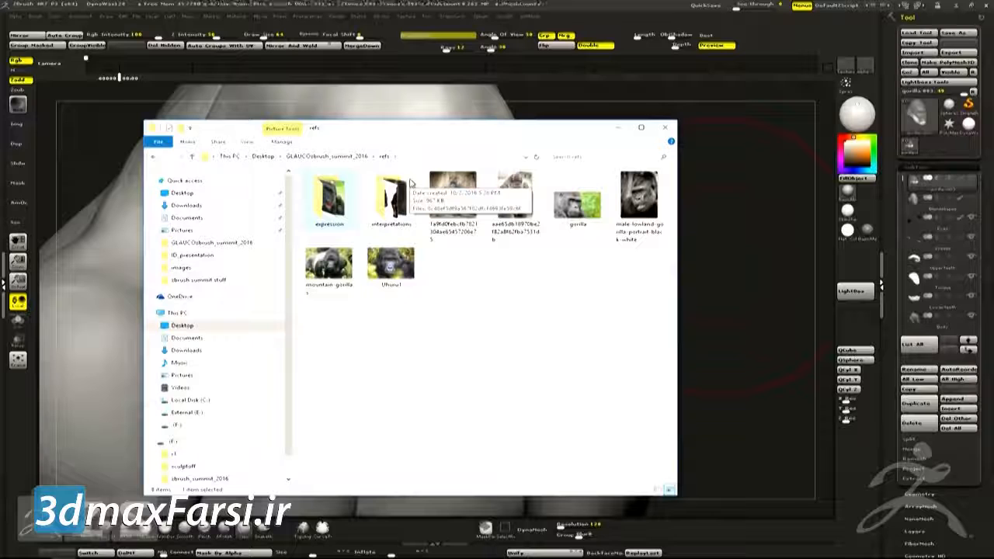
pyautogui.moveTo(443, 119); pyautogui.dragTo(444, 114)
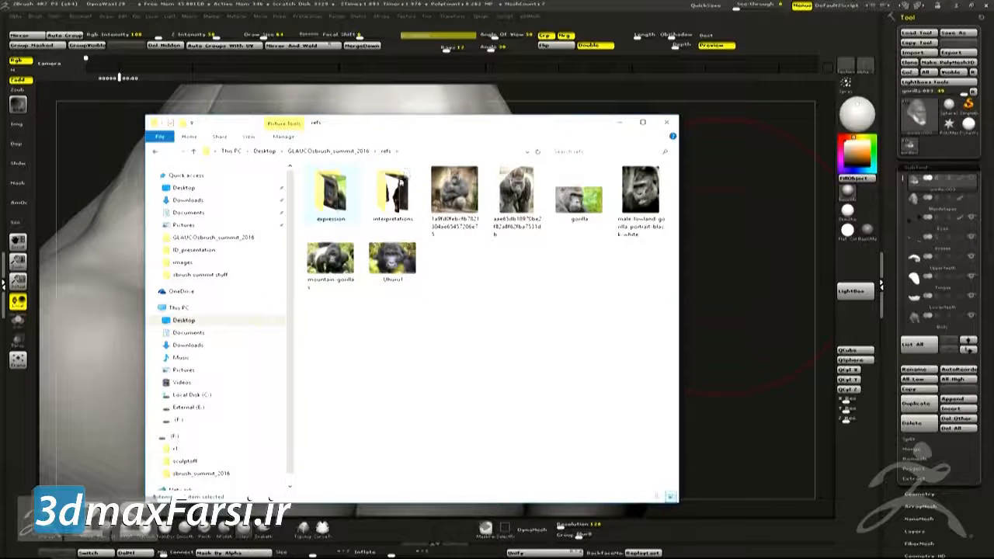
pyautogui.doubleClick(393, 191)
pyautogui.doubleClick(350, 200)
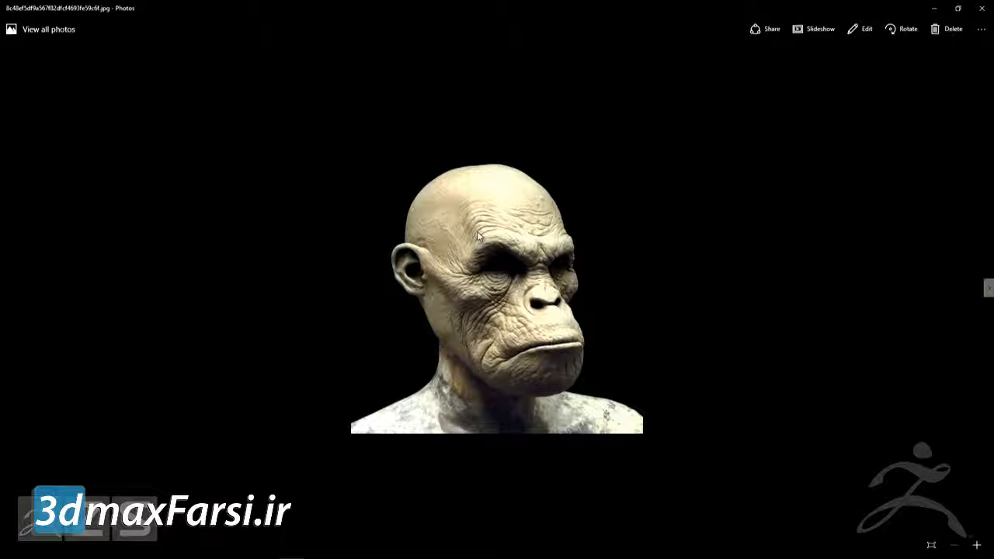
# - Review the ape interpretation images from the Dawn of the Planet of the Apes poster through the pink gorilla sculpture with the twisted mouth
pyautogui.press('Right')
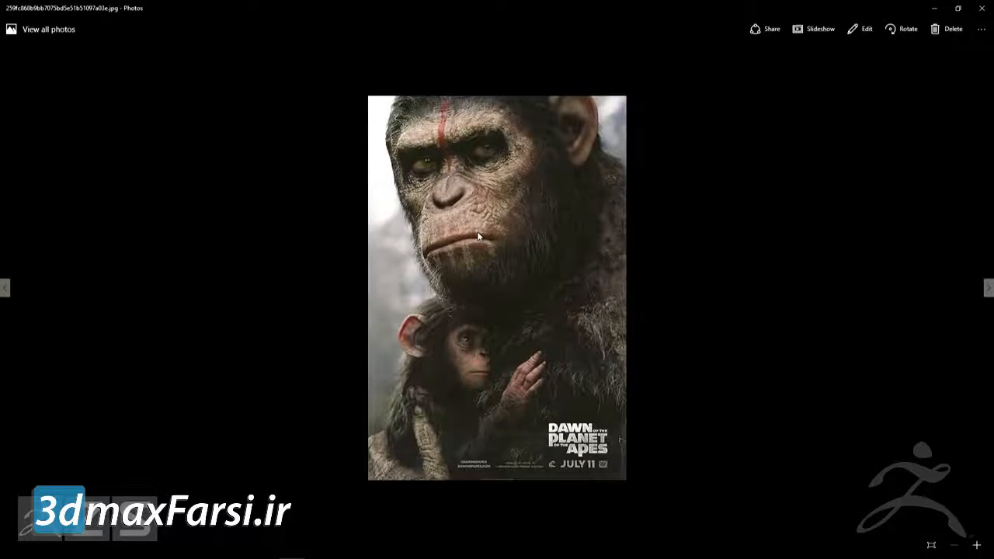
pyautogui.press('Right')
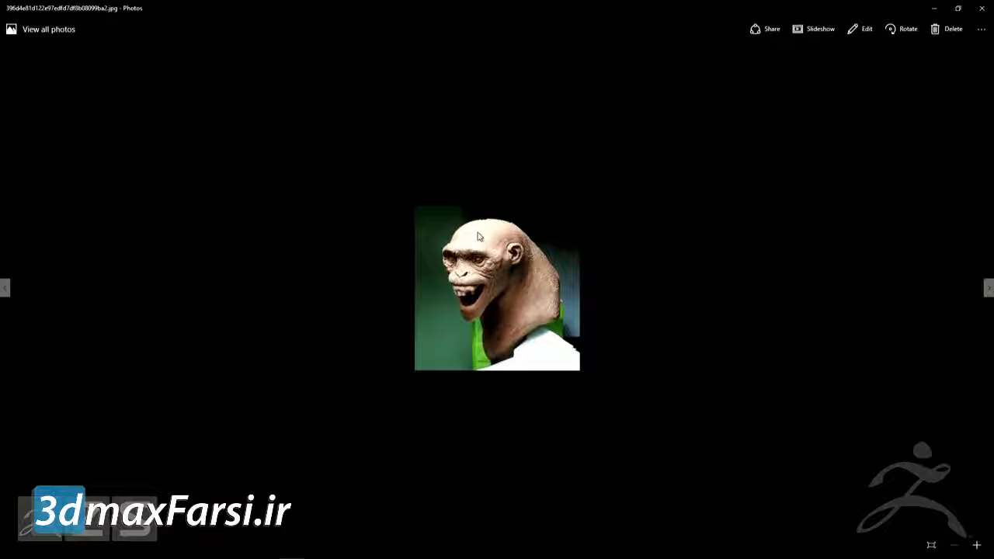
pyautogui.press('Right')
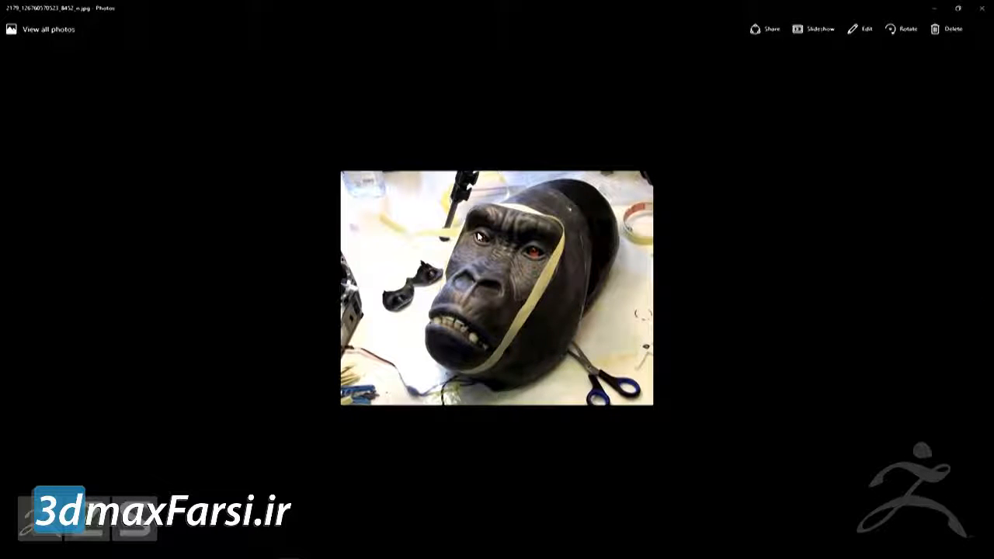
pyautogui.press('Right')
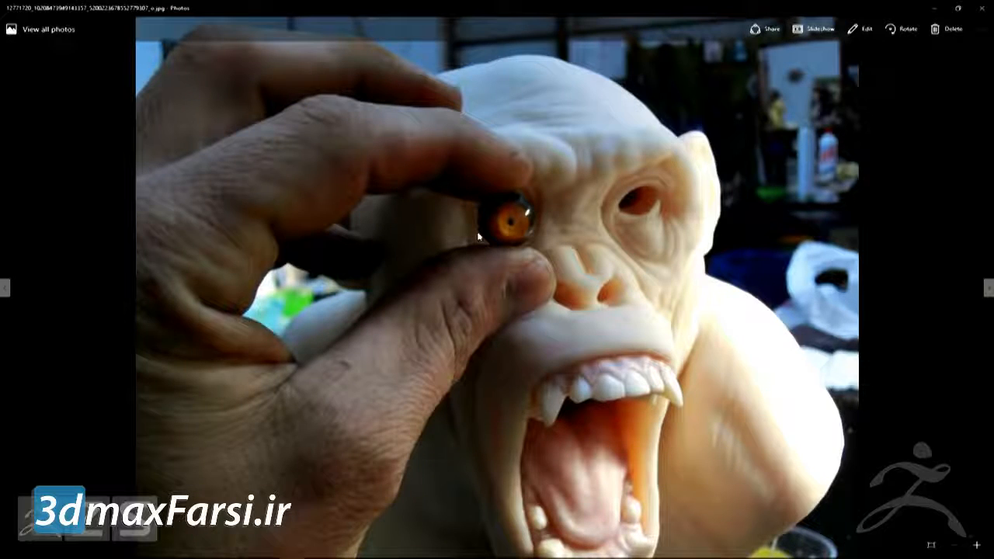
pyautogui.press('Right')
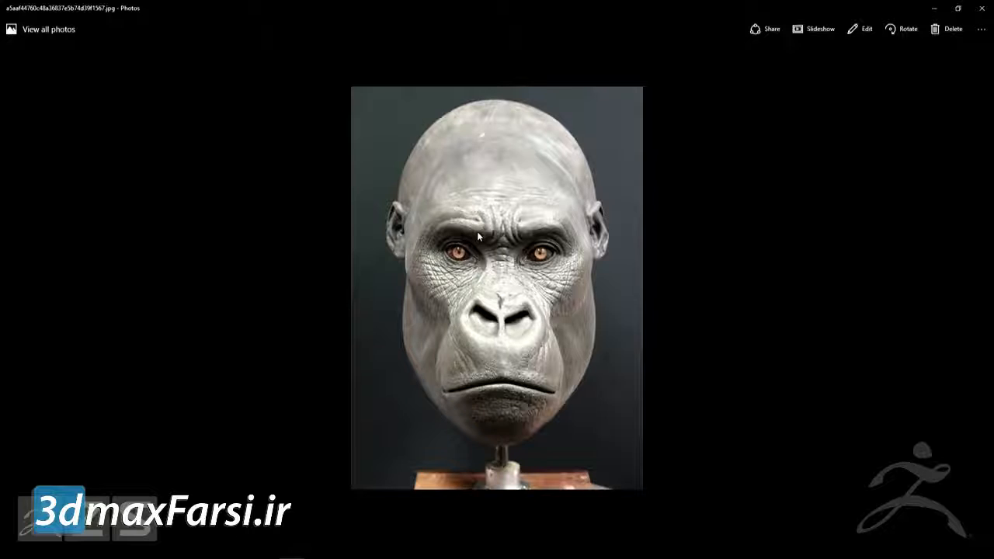
pyautogui.press('Right')
pyautogui.press('Right')
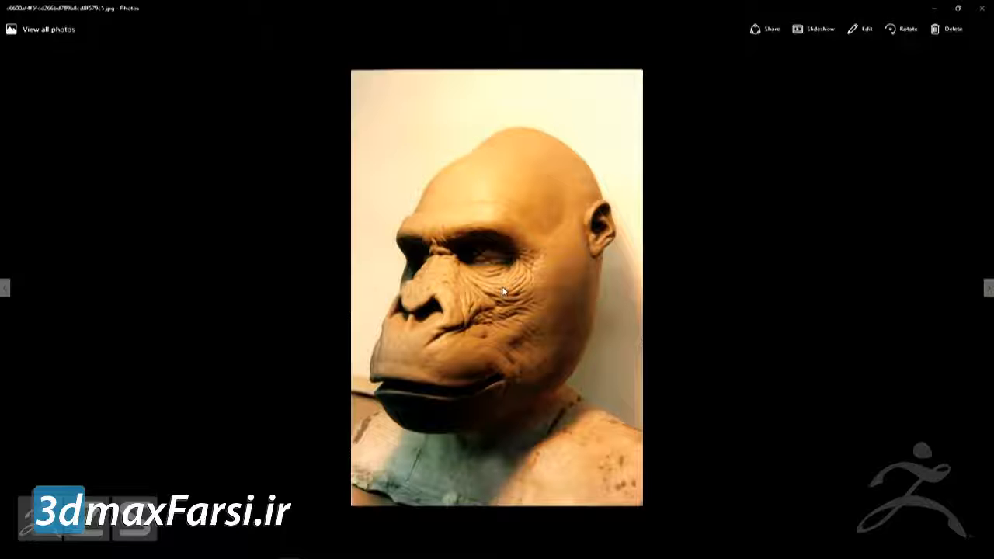
pyautogui.press('Right')
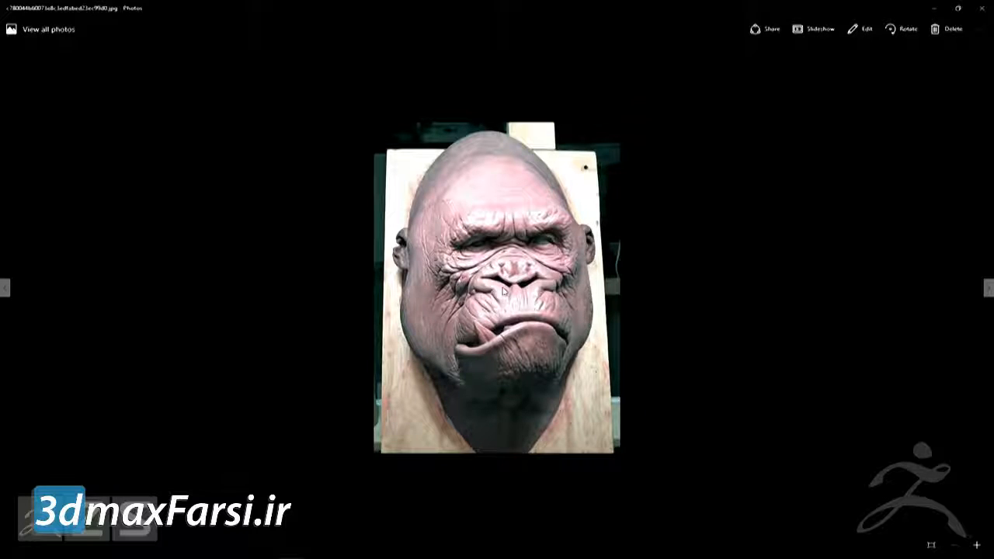
# - Review the remaining interpretation images through the final grey gorilla head sculpture, close the viewer and return to the gorilla bust in ZBrush
pyautogui.press('Right')
pyautogui.press('Right')
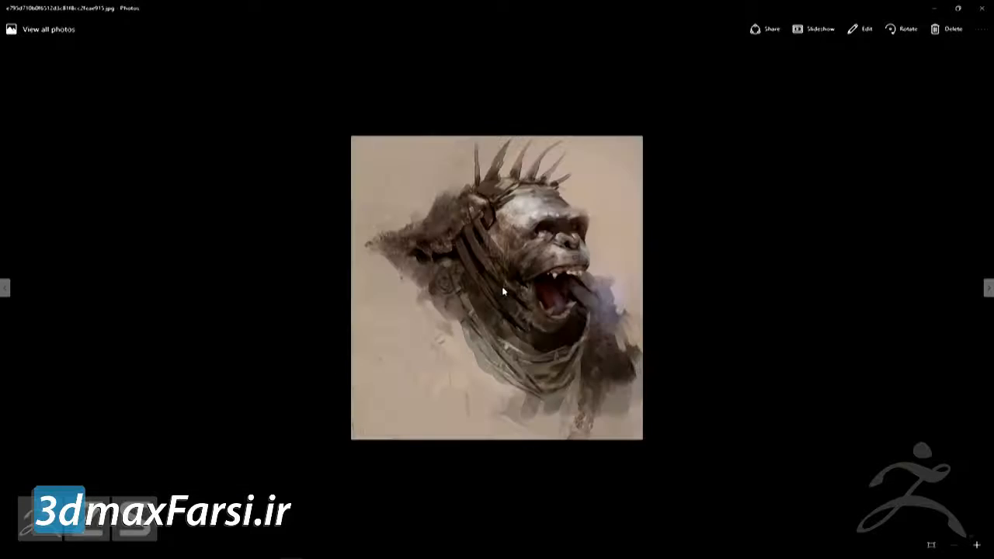
pyautogui.press('Right')
pyautogui.press('Right')
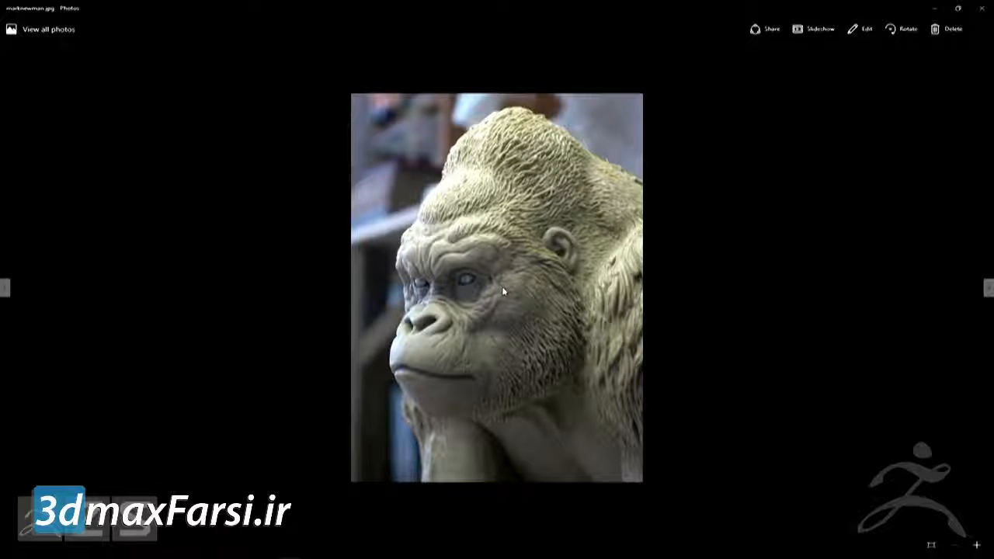
pyautogui.press('Right')
pyautogui.press('Right')
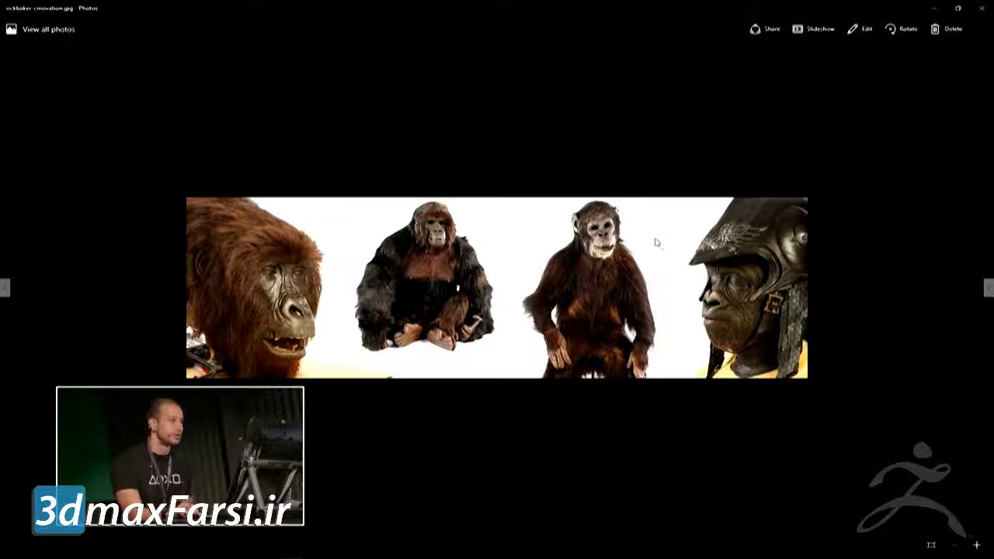
pyautogui.press('Right')
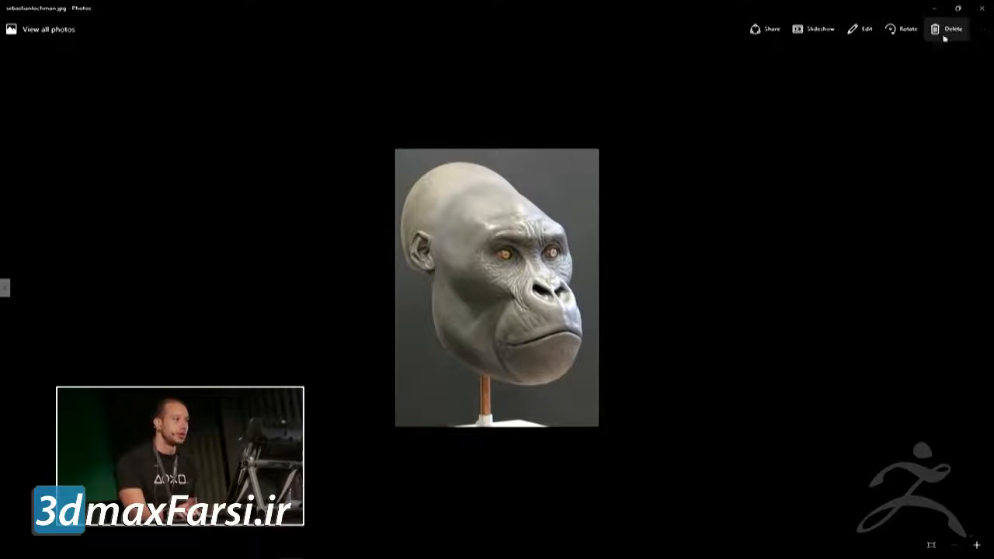
pyautogui.click(981, 8)
pyautogui.click(700, 179)
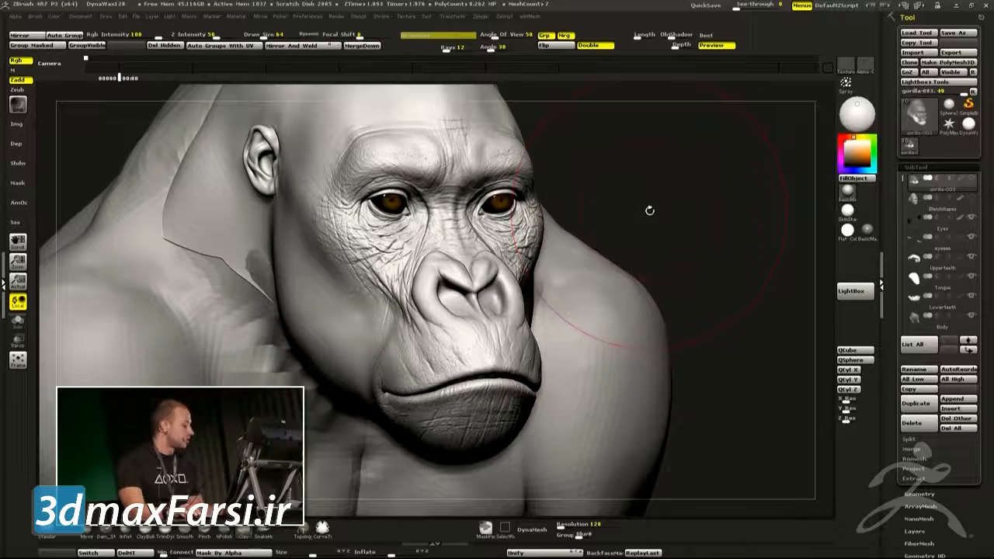
# - Open the gorilla head's layer list and hide the extra, positive, stamps and skindetails layers, keeping headsculpt on
pyautogui.moveTo(661, 218)
pyautogui.mouseDown()
pyautogui.moveTo(726, 199)
pyautogui.moveTo(712, 257)
pyautogui.moveTo(695, 249)
pyautogui.mouseUp()
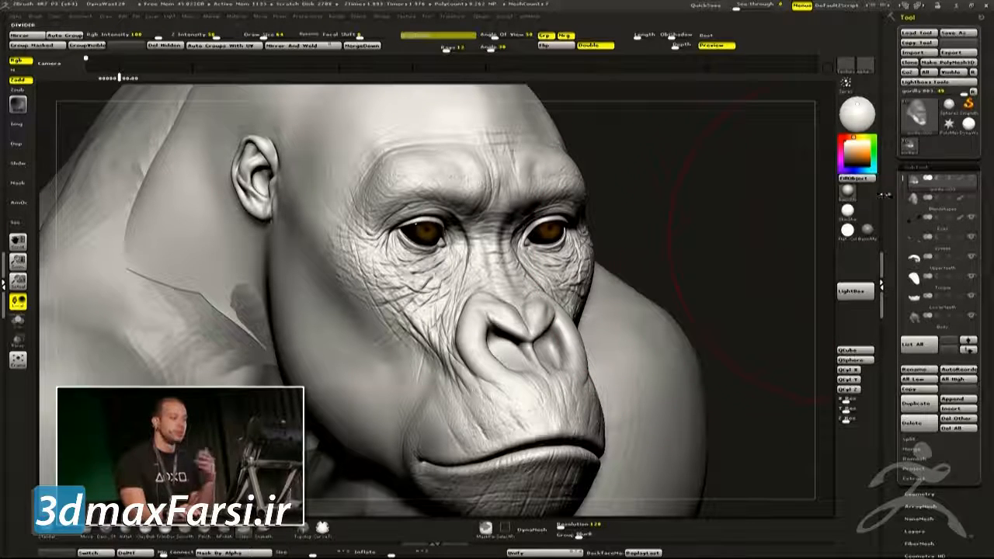
pyautogui.scroll(-3, 971, 441)
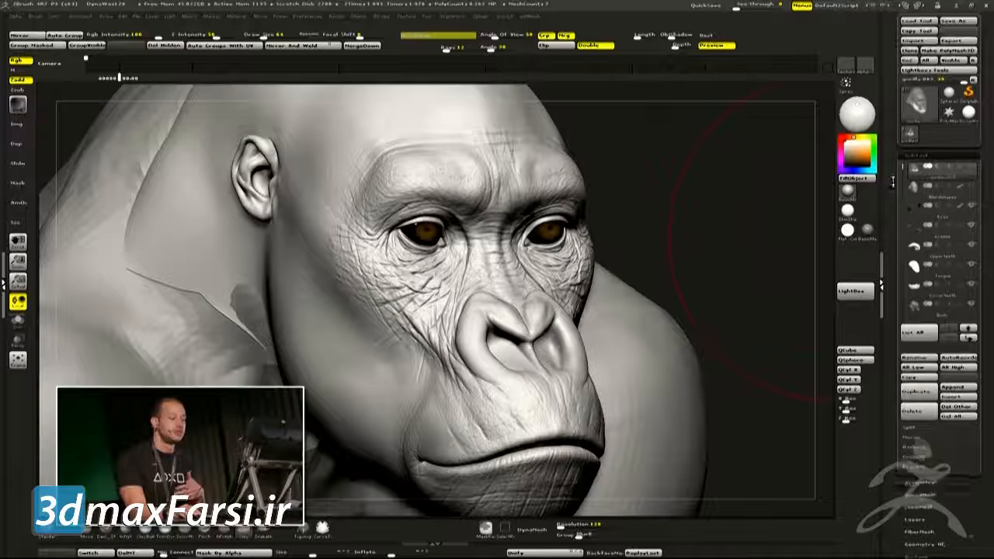
pyautogui.scroll(-10, 971, 441)
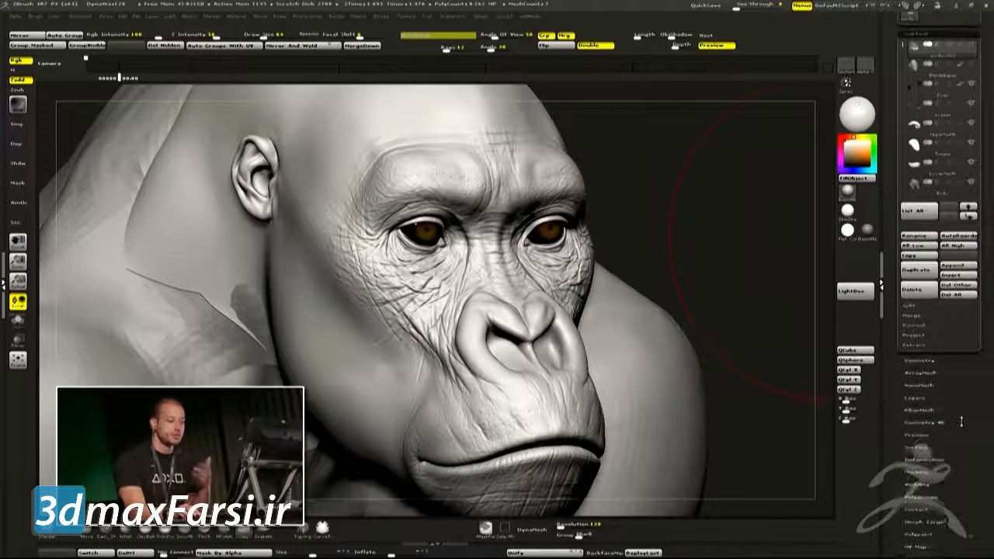
pyautogui.scroll(3, 960, 334)
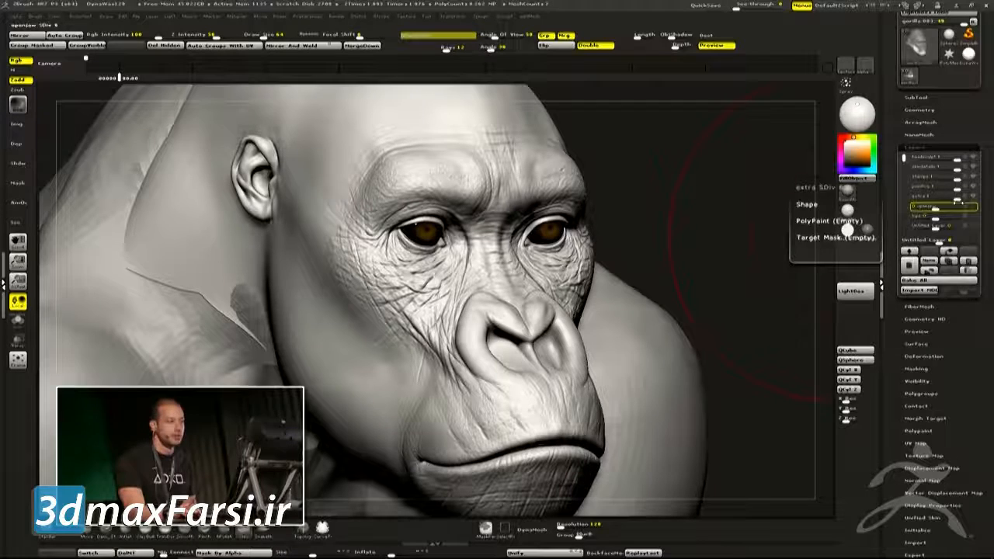
pyautogui.moveTo(971, 183)
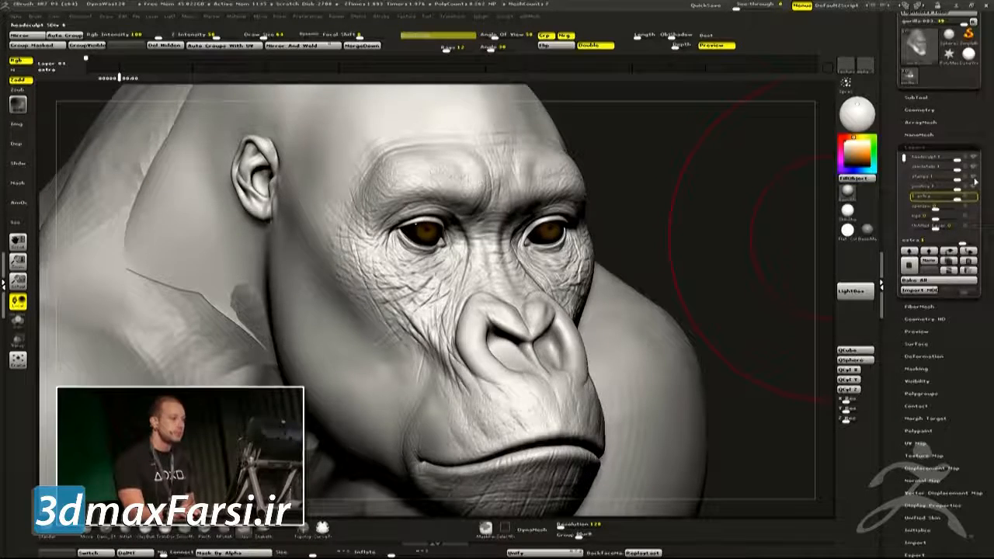
pyautogui.click(974, 188)
pyautogui.click(975, 161)
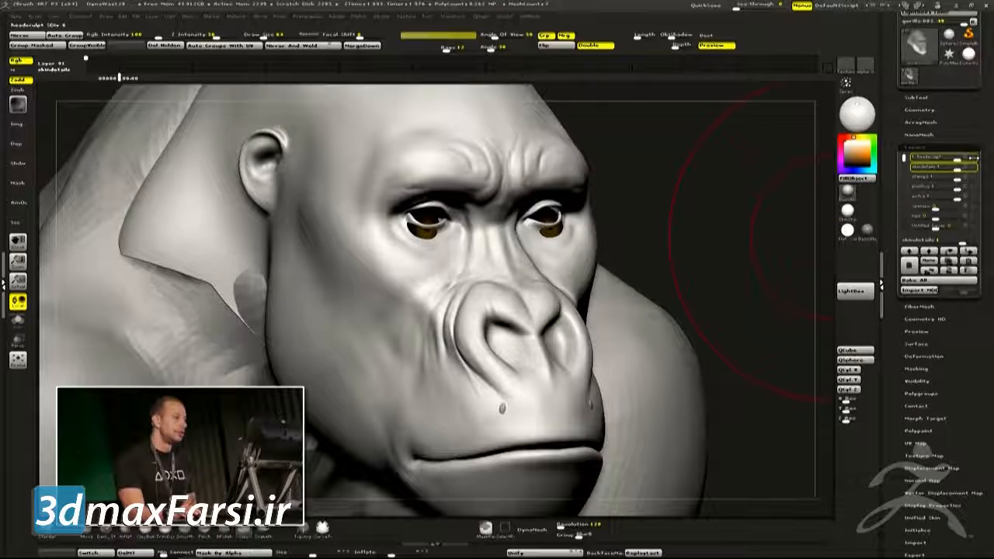
pyautogui.click(976, 159)
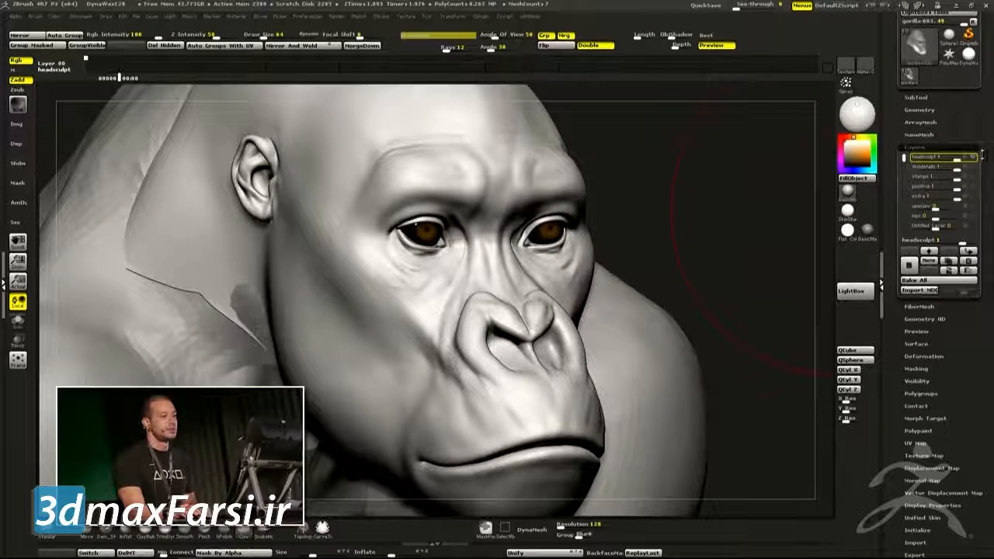
# - Isolate the head subtool with Solo and toggle the headsculpt layer off and on to compare the primary forms
pyautogui.moveTo(792, 185); pyautogui.dragTo(676, 357)
pyautogui.moveTo(691, 247); pyautogui.dragTo(715, 247)
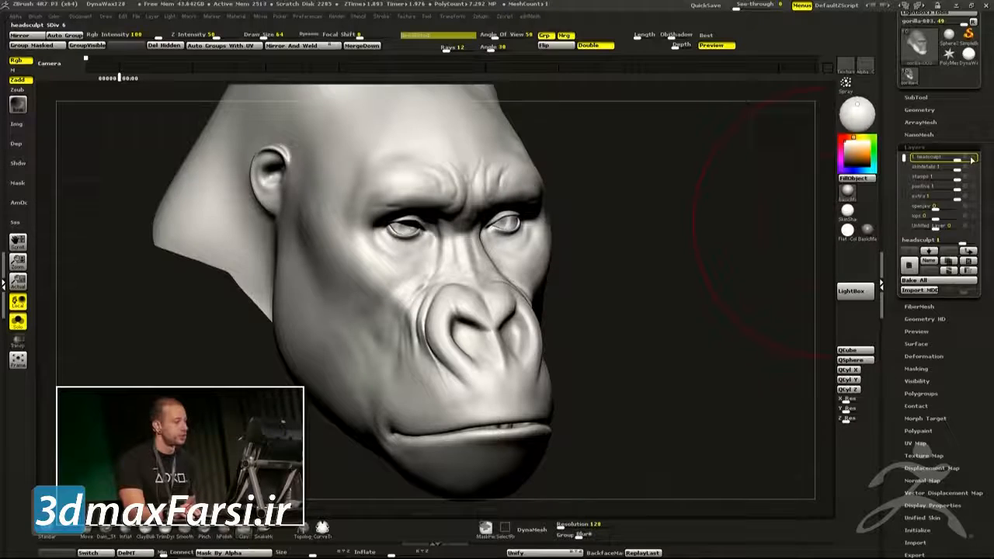
pyautogui.moveTo(702, 265); pyautogui.dragTo(666, 291)
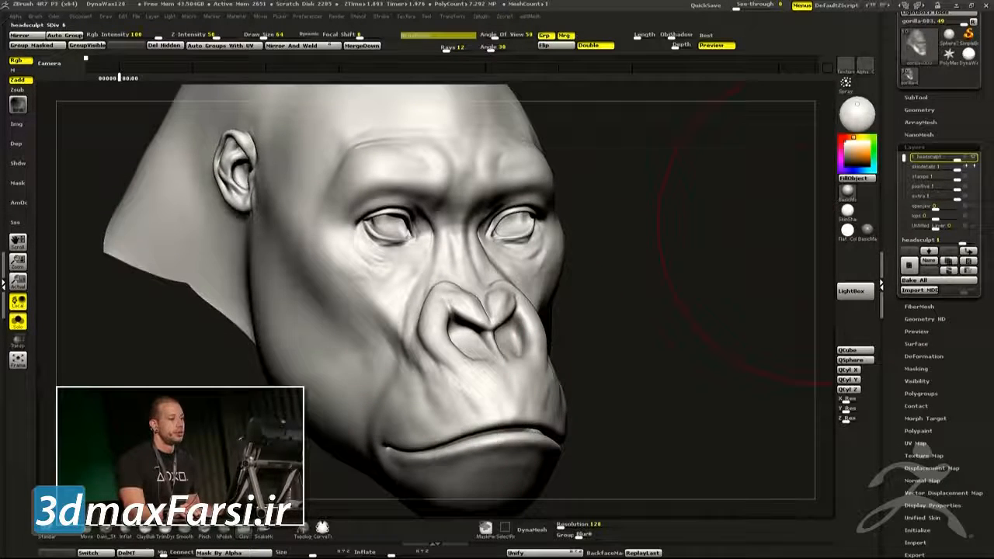
# - Turn on the skindetails, stamps, positive and extra layers one after another to build up the facial skin detail
pyautogui.click(974, 167)
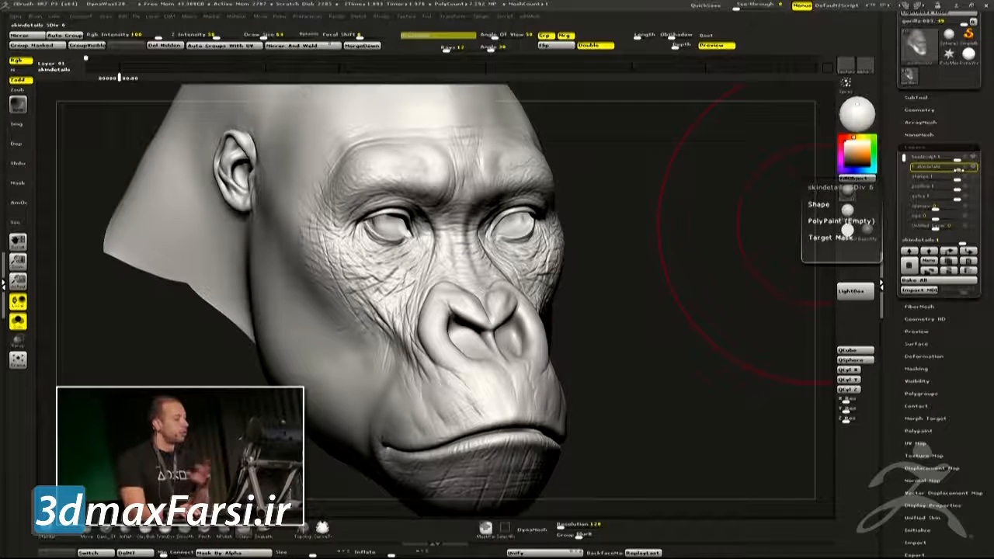
pyautogui.click(977, 178)
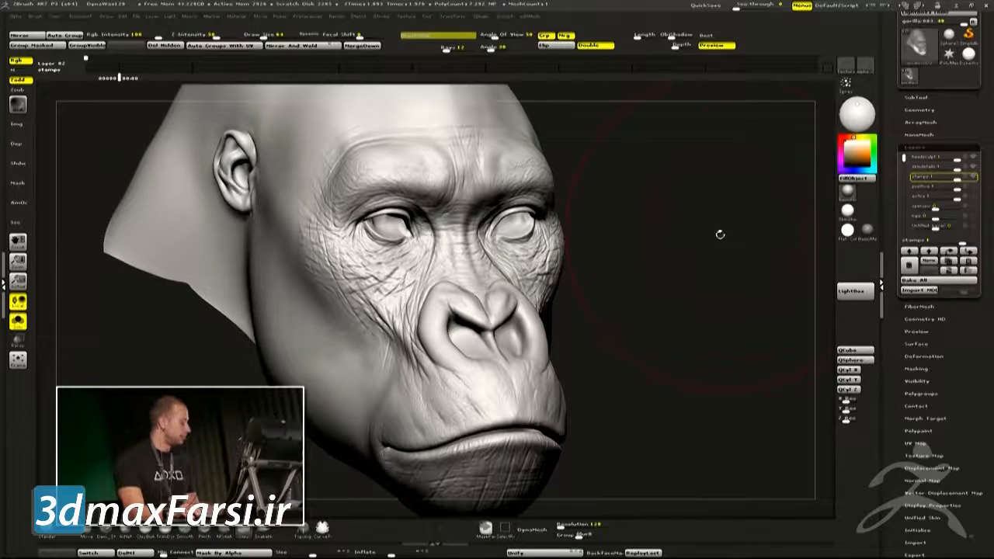
pyautogui.keyDown('alt'); pyautogui.moveTo(730, 234); pyautogui.dragTo(820, 234); pyautogui.keyUp('alt')
pyautogui.moveTo(973, 187)
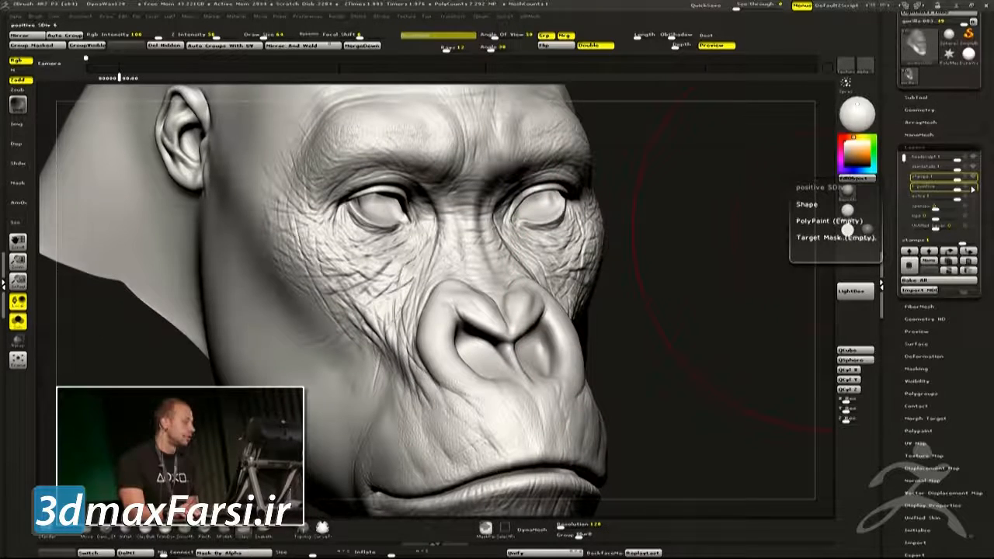
pyautogui.click(971, 188)
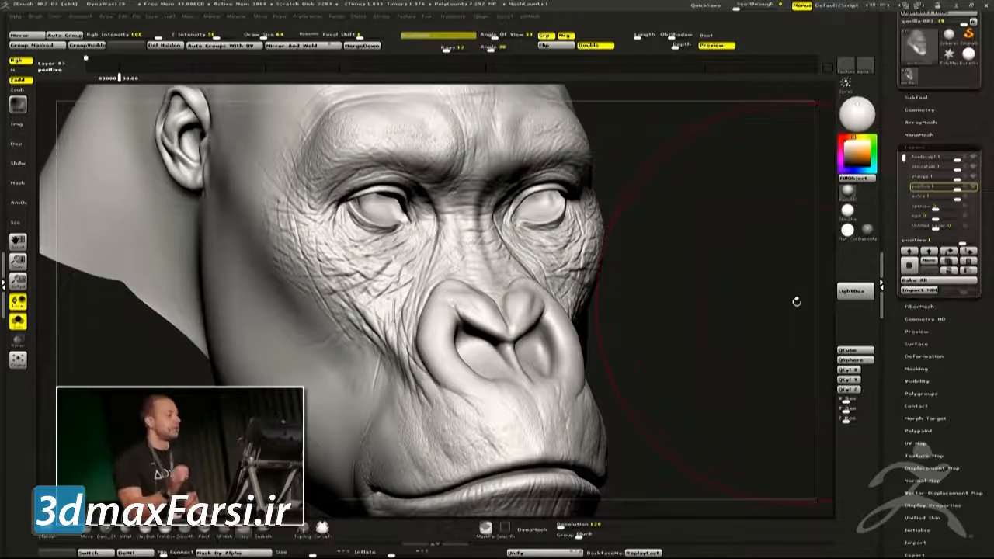
pyautogui.click(949, 196)
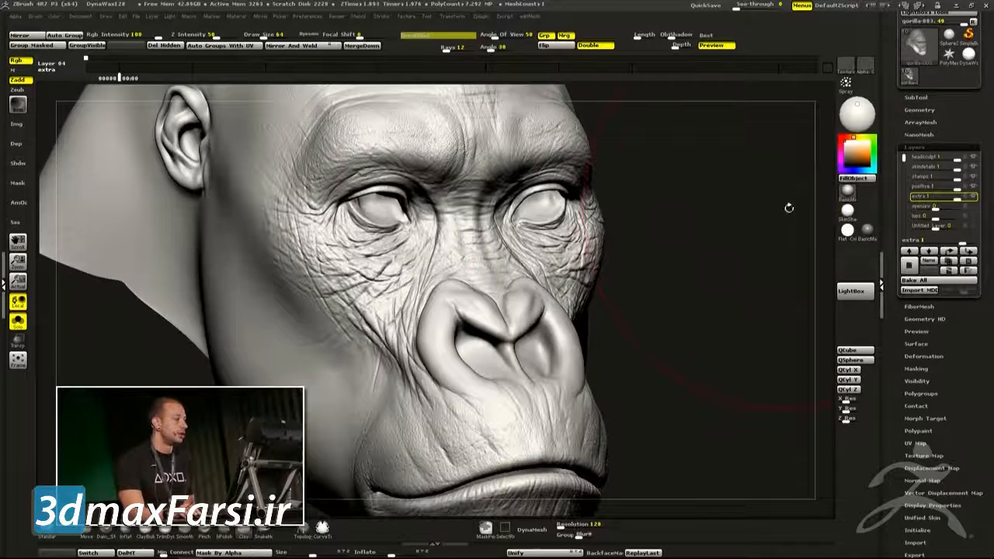
# - Switch the head to a grey MatCap material and inspect the wrinkles around the eyes, nose and cheeks
pyautogui.press('m')
pyautogui.click(660, 250)
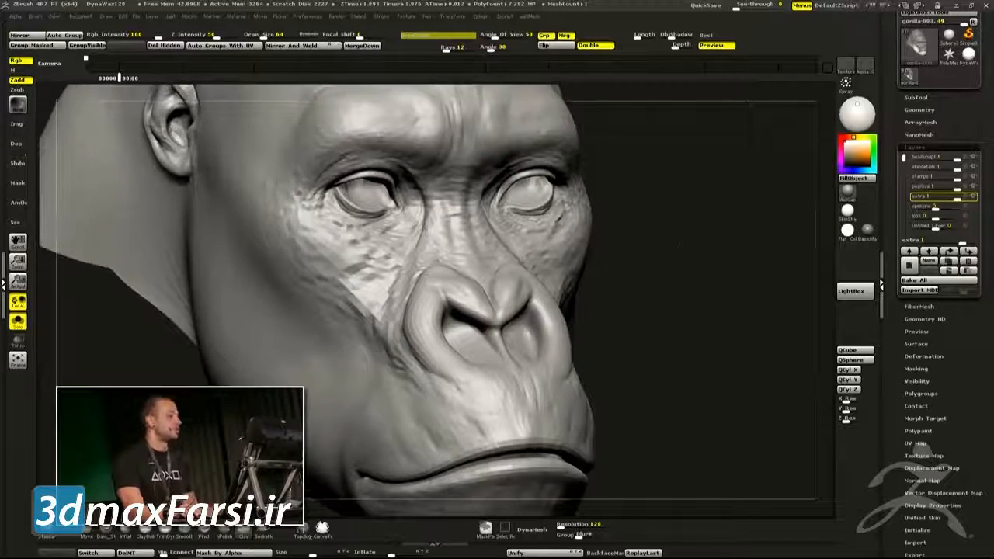
pyautogui.moveTo(673, 244); pyautogui.dragTo(699, 180)
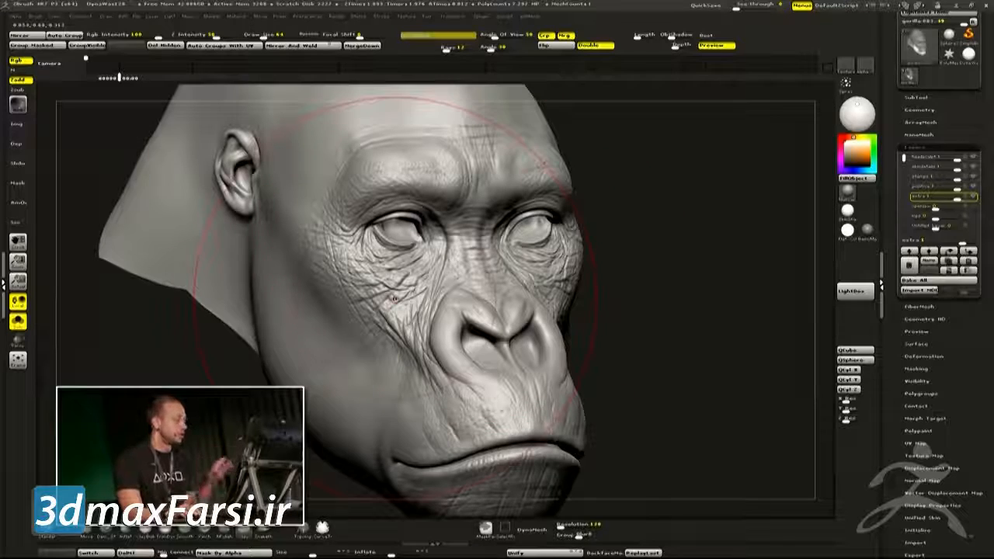
pyautogui.moveTo(595, 279)
pyautogui.mouseDown()
pyautogui.moveTo(665, 267)
pyautogui.moveTo(651, 286)
pyautogui.moveTo(675, 318)
pyautogui.moveTo(765, 251)
pyautogui.mouseUp()
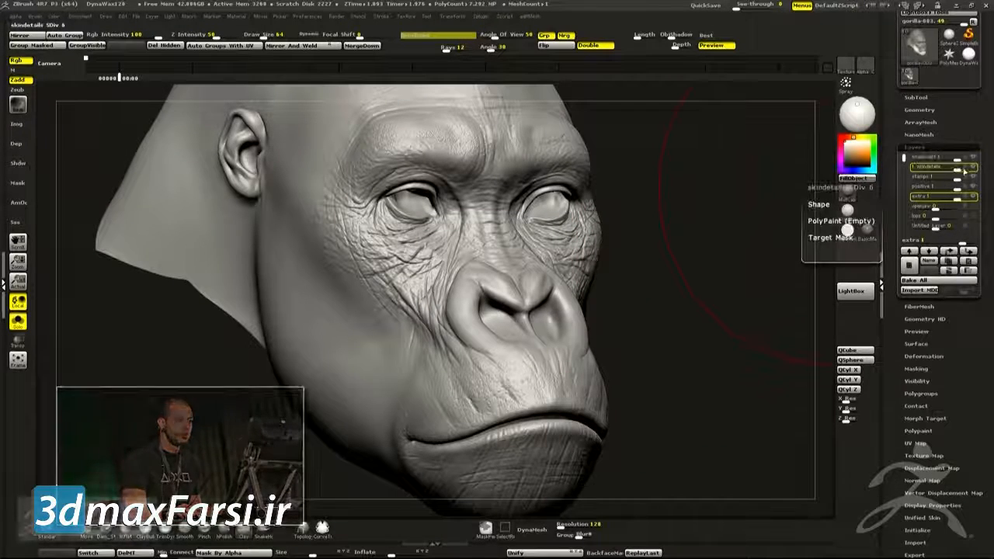
# - Hide the skindetails, stamps, positive and extra layers again so only headsculpt shapes the face under the new material
pyautogui.click(973, 167)
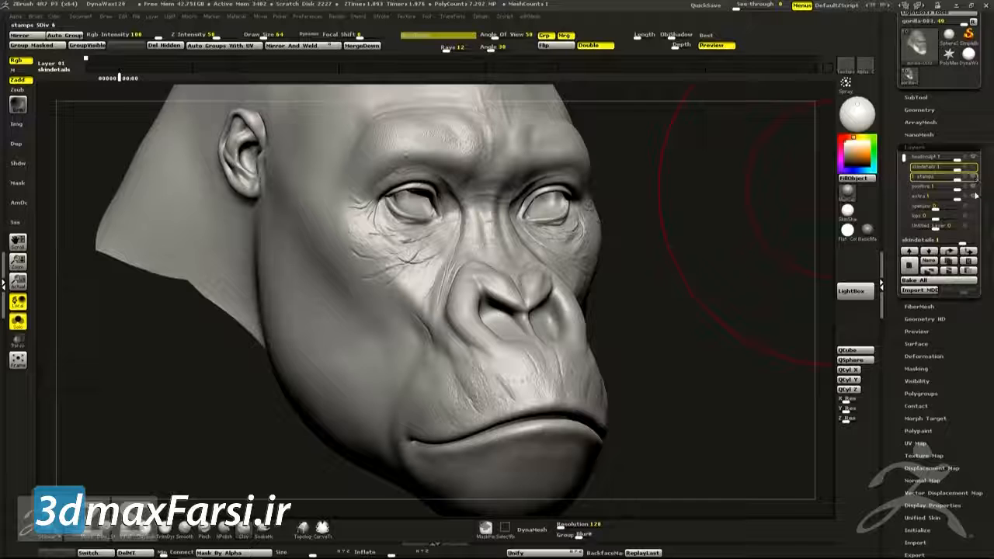
pyautogui.click(974, 196)
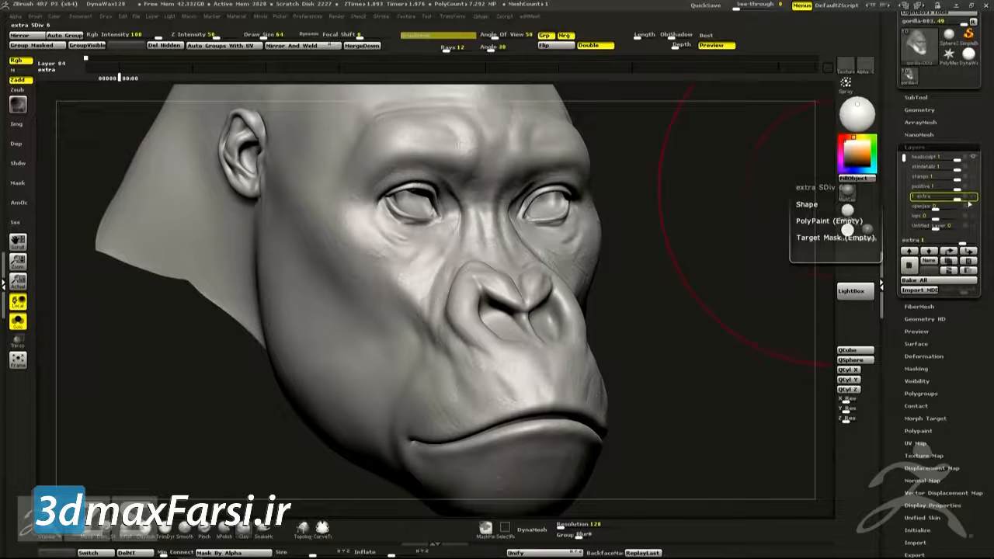
pyautogui.click(126, 553)
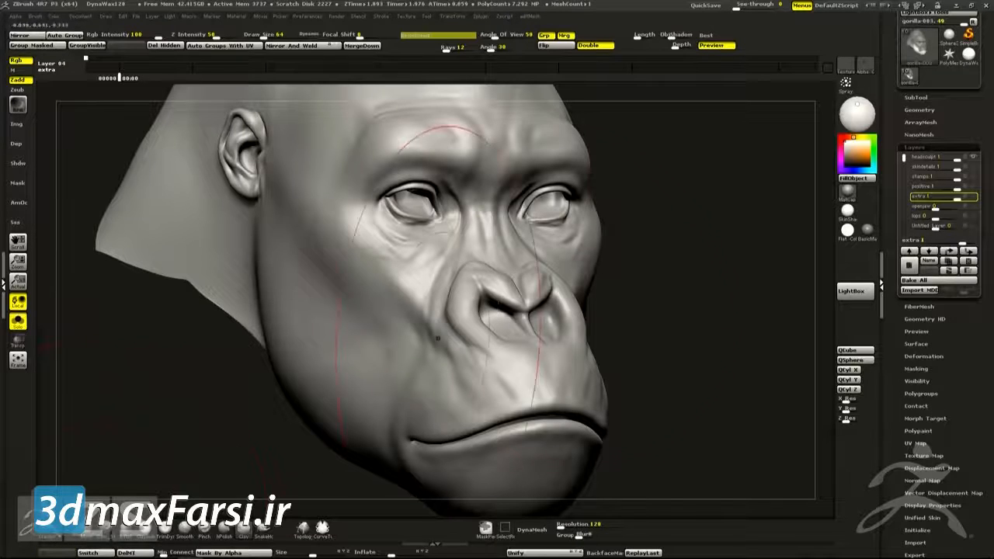
pyautogui.moveTo(764, 165); pyautogui.dragTo(738, 199)
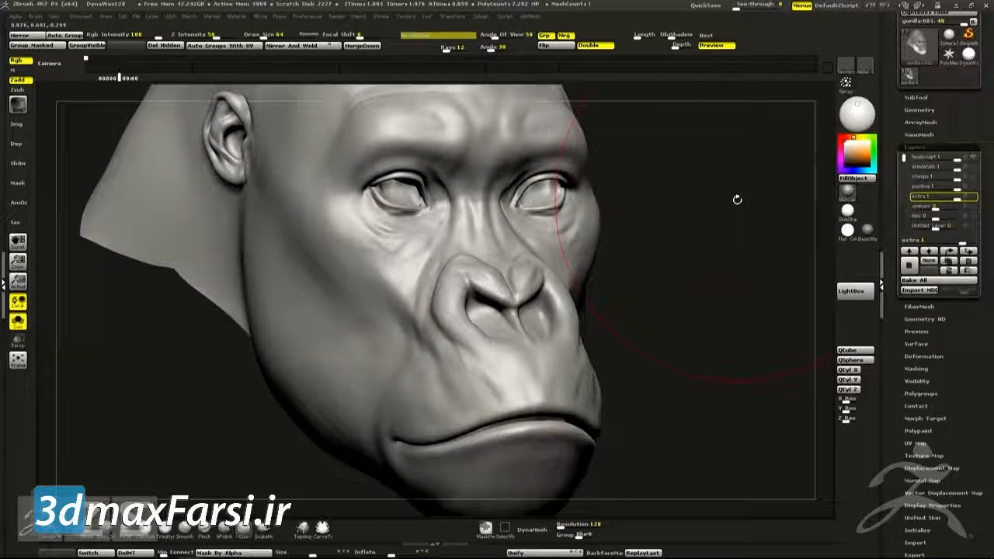
# - Turn the skindetails, stamps, positive and extra layers back on to restore the facial skin detail
pyautogui.moveTo(972, 170)
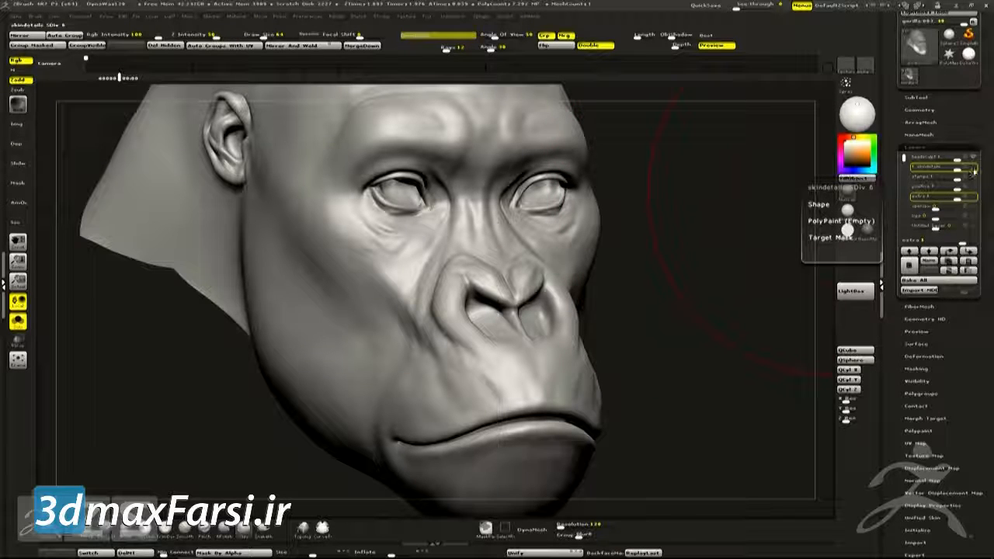
pyautogui.click(972, 169)
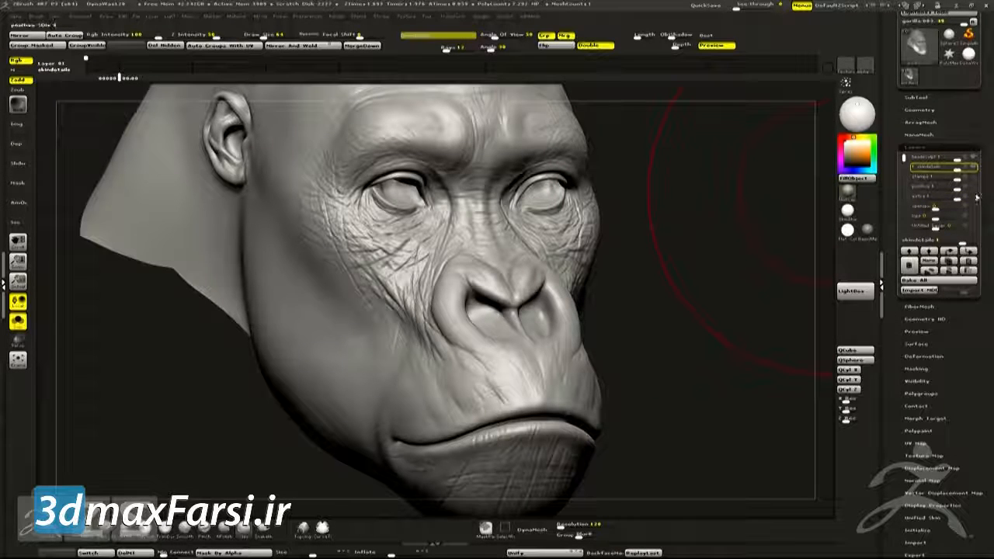
pyautogui.click(925, 196)
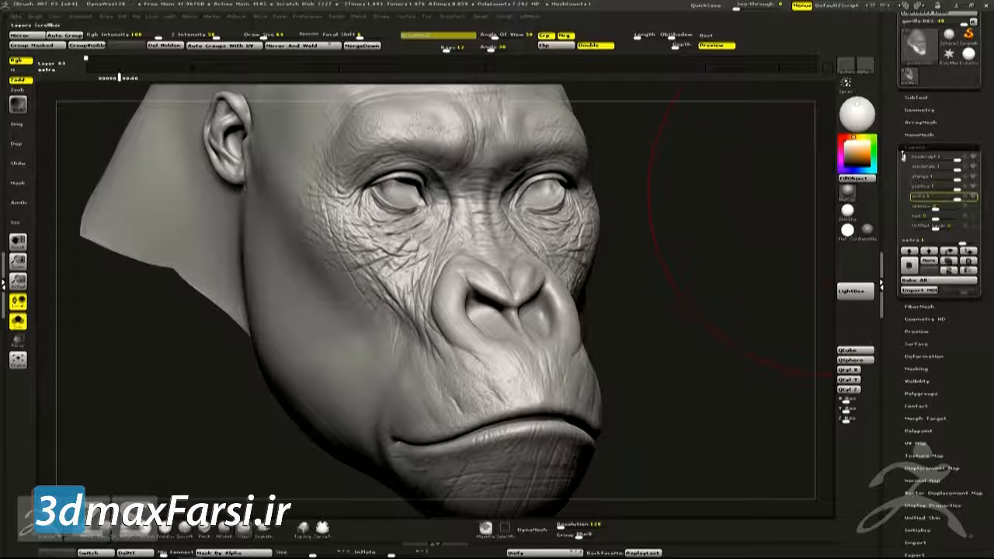
# - Try out the openjaw layer by varying its intensity and returning it to 0
pyautogui.moveTo(903, 157); pyautogui.dragTo(905, 177)
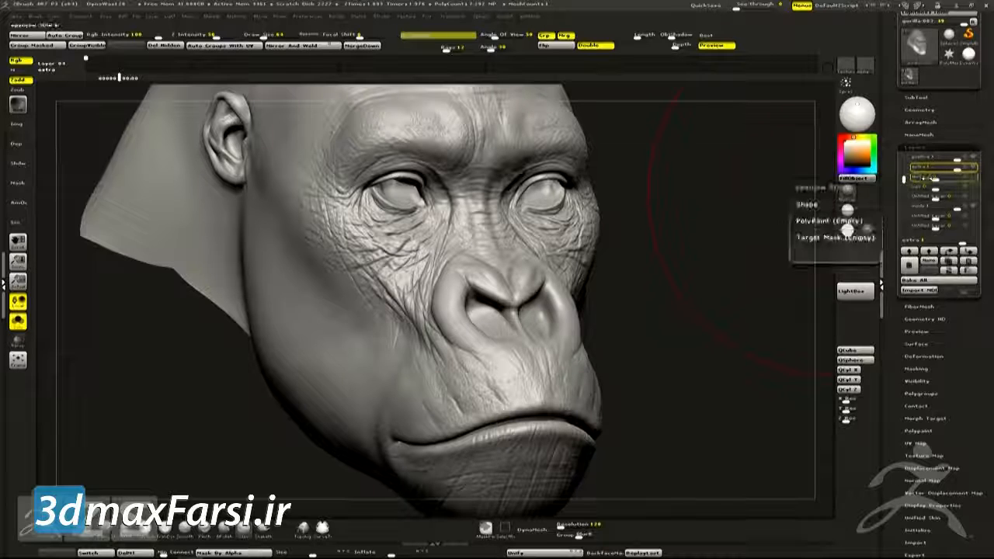
pyautogui.click(938, 177)
pyautogui.moveTo(941, 179); pyautogui.dragTo(937, 178)
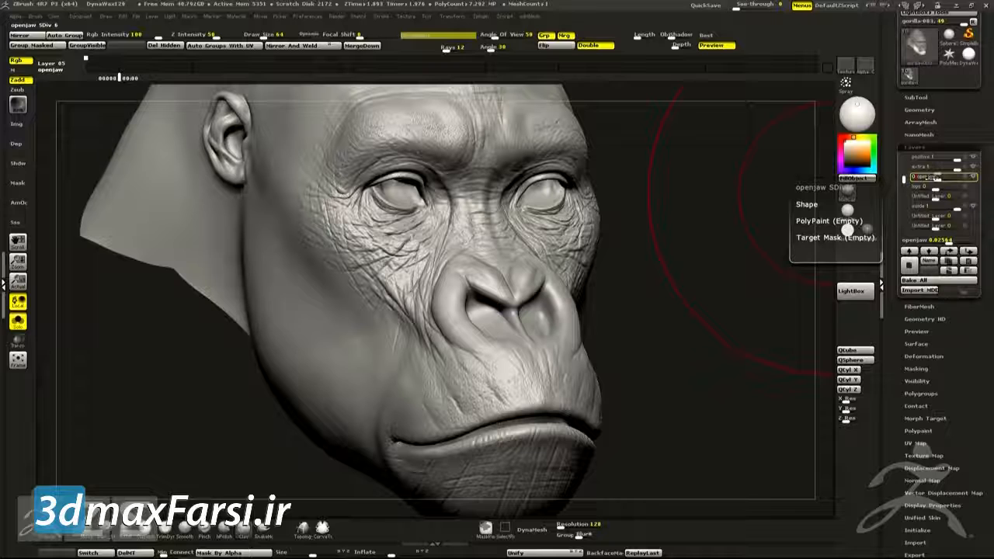
# - Create a new sculpting layer at the end of the layer list and name it summit
pyautogui.moveTo(903, 180); pyautogui.dragTo(903, 191)
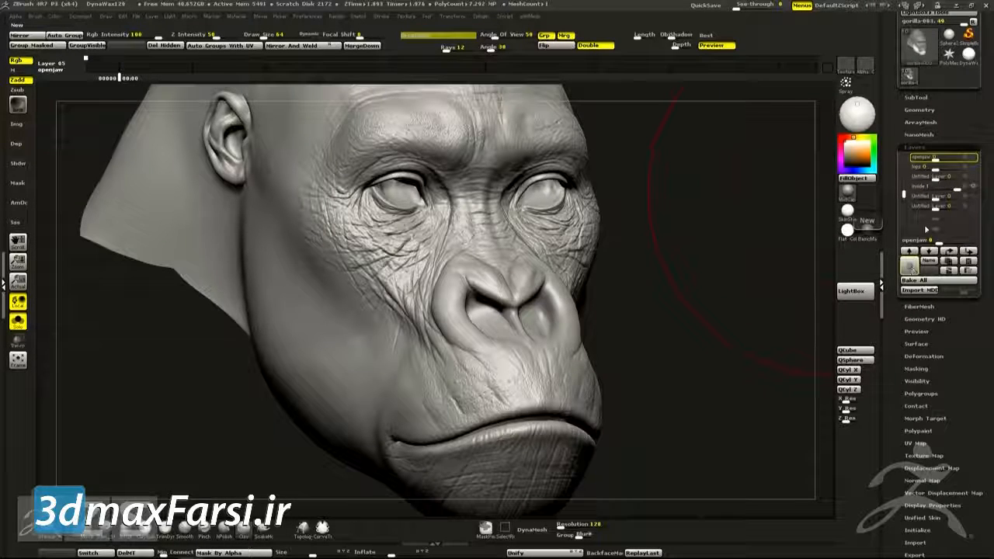
pyautogui.click(927, 230)
pyautogui.click(932, 261)
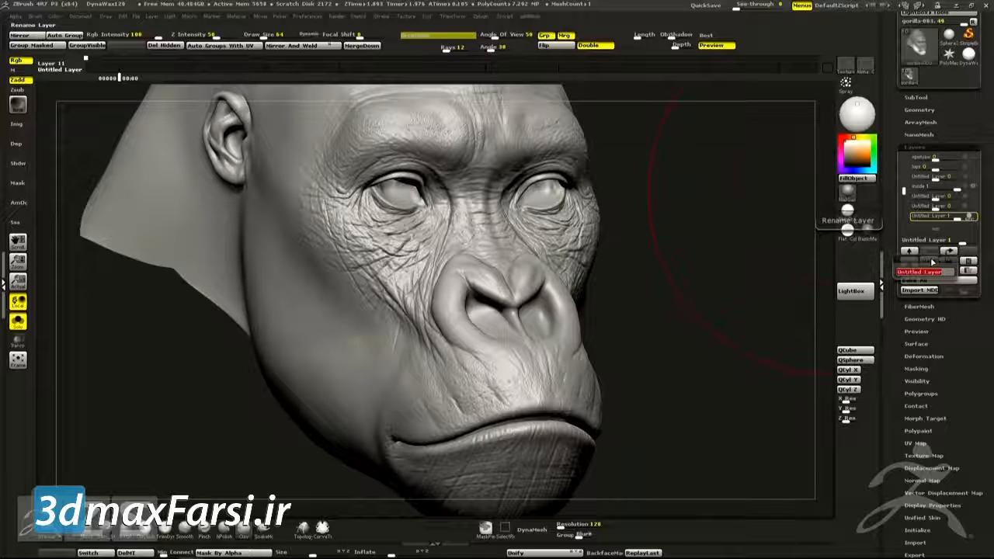
pyautogui.write('outside')
pyautogui.press('Return')
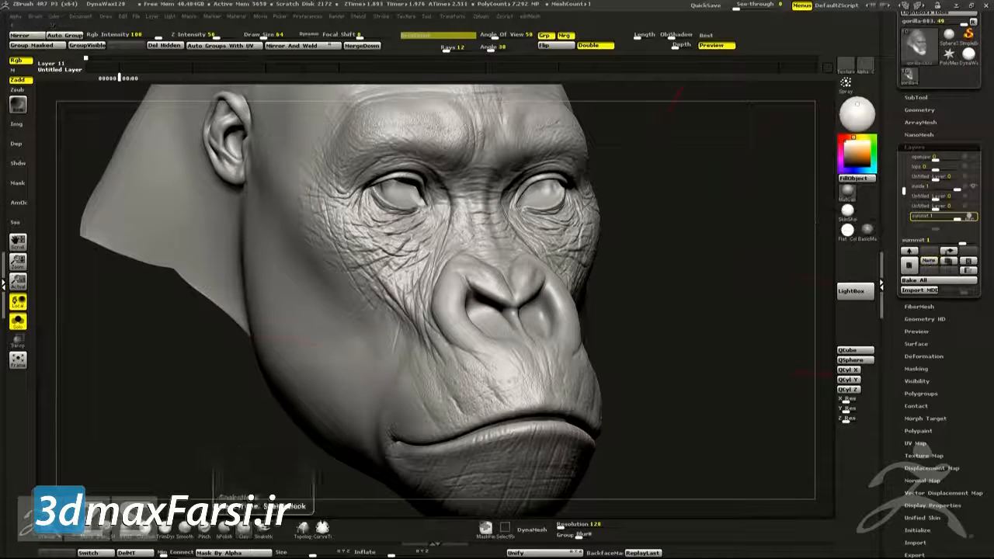
# - Switch to the Morph brush and wipe the fine wrinkle detail off the cheek and around the eye on the summit layer
pyautogui.click(224, 531)
pyautogui.press('b')
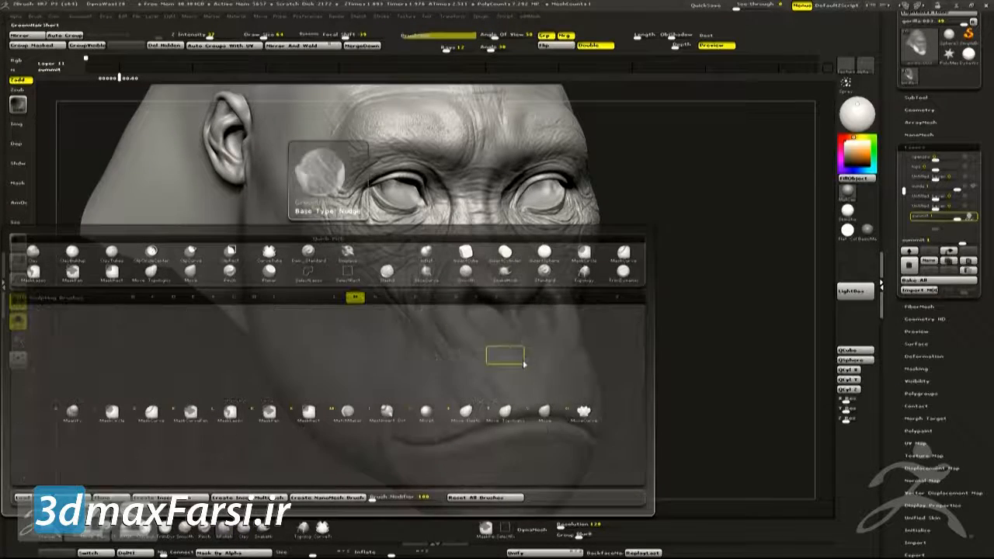
pyautogui.click(426, 433)
pyautogui.moveTo(693, 326); pyautogui.dragTo(696, 391)
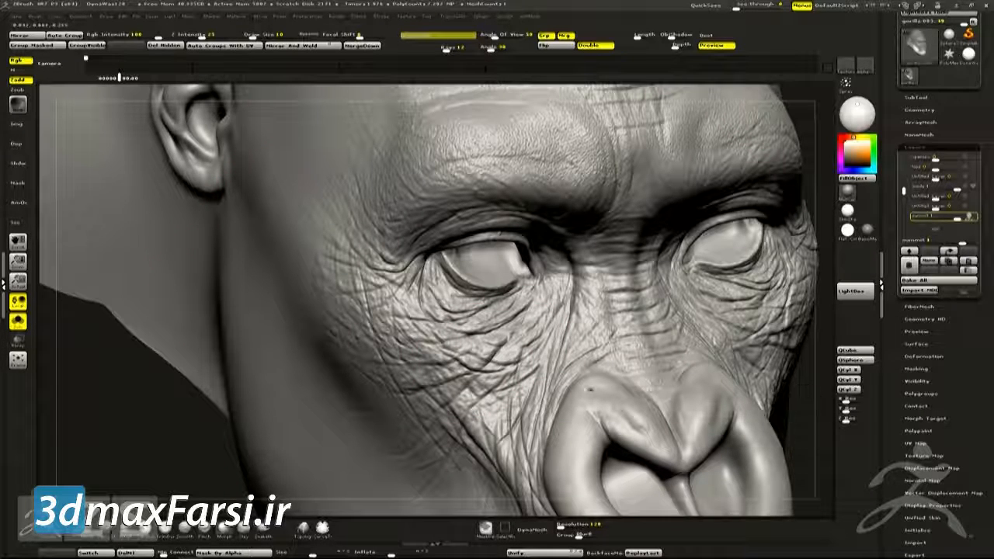
pyautogui.moveTo(388, 326)
pyautogui.mouseDown()
pyautogui.moveTo(369, 214)
pyautogui.moveTo(466, 148)
pyautogui.mouseUp()
pyautogui.moveTo(466, 217)
pyautogui.mouseDown()
pyautogui.moveTo(381, 342)
pyautogui.moveTo(528, 458)
pyautogui.moveTo(505, 466)
pyautogui.mouseUp()
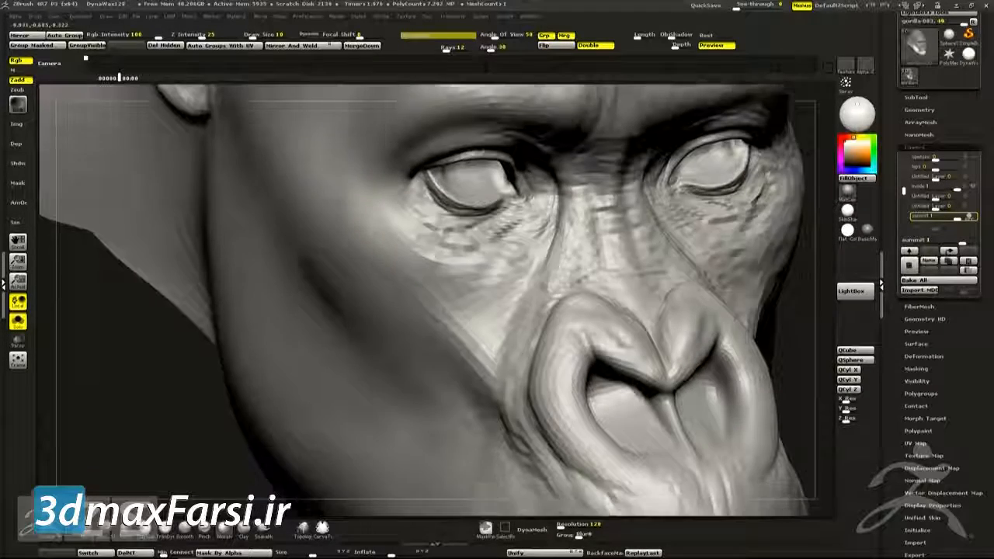
# - Smooth the remaining wrinkles under the eye and beside the nose so only the broad cheek folds remain
pyautogui.moveTo(116, 349); pyautogui.dragTo(546, 316)
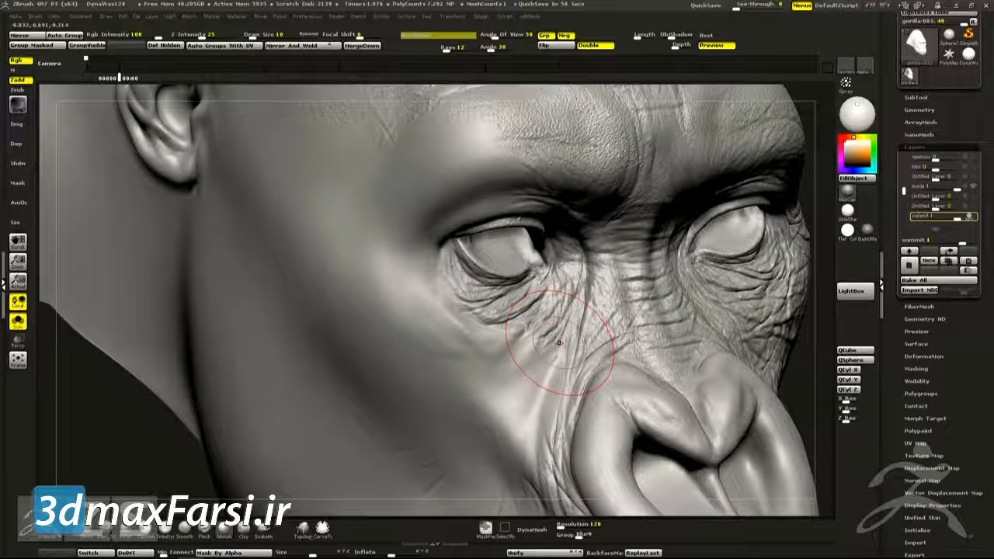
pyautogui.moveTo(462, 299)
pyautogui.keyDown('shift'); pyautogui.mouseDown()
pyautogui.moveTo(544, 330)
pyautogui.moveTo(551, 446)
pyautogui.moveTo(536, 485)
pyautogui.mouseUp(); pyautogui.keyUp('shift')
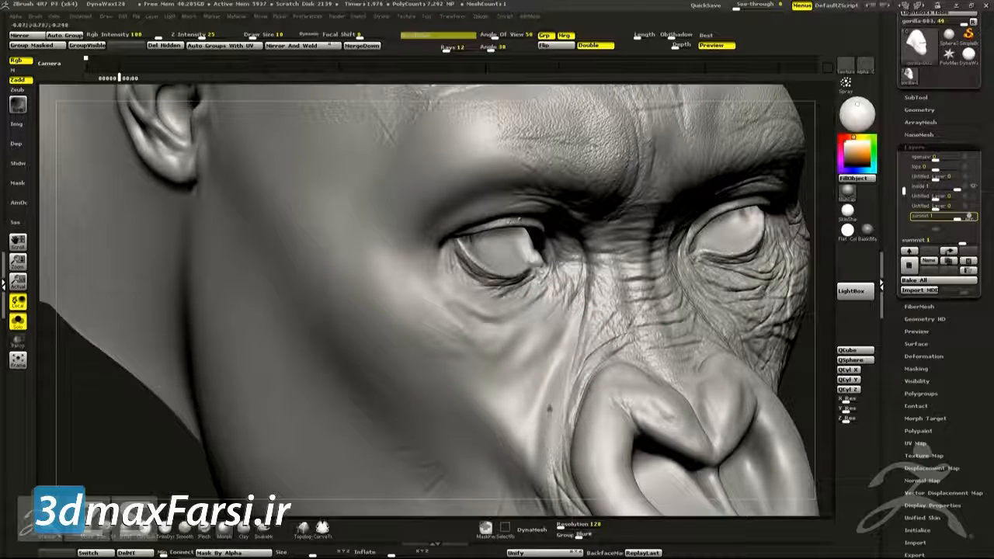
pyautogui.keyDown('alt'); pyautogui.moveTo(555, 420); pyautogui.dragTo(577, 339, button='right'); pyautogui.keyUp('alt')
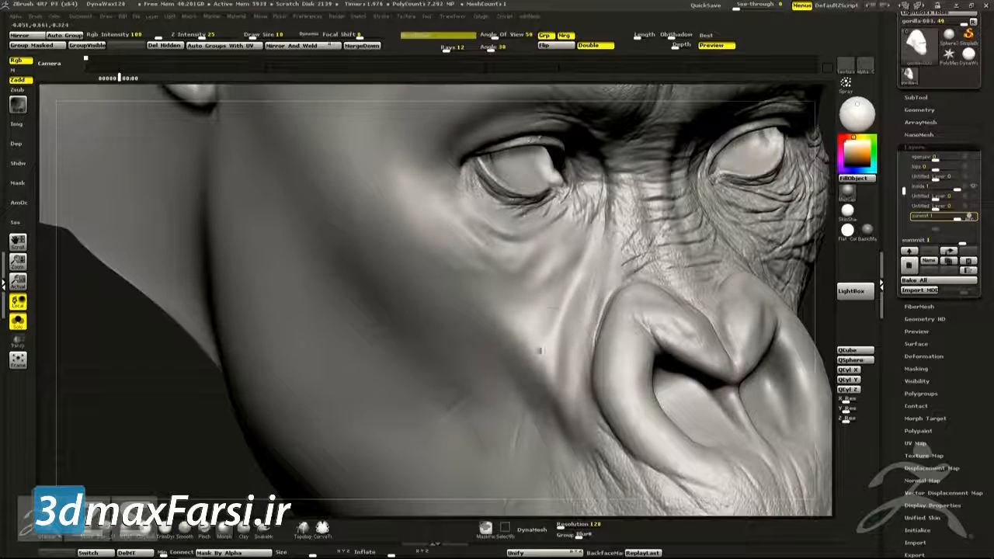
pyautogui.keyDown('alt'); pyautogui.moveTo(606, 233); pyautogui.dragTo(607, 246, button='right'); pyautogui.keyUp('alt')
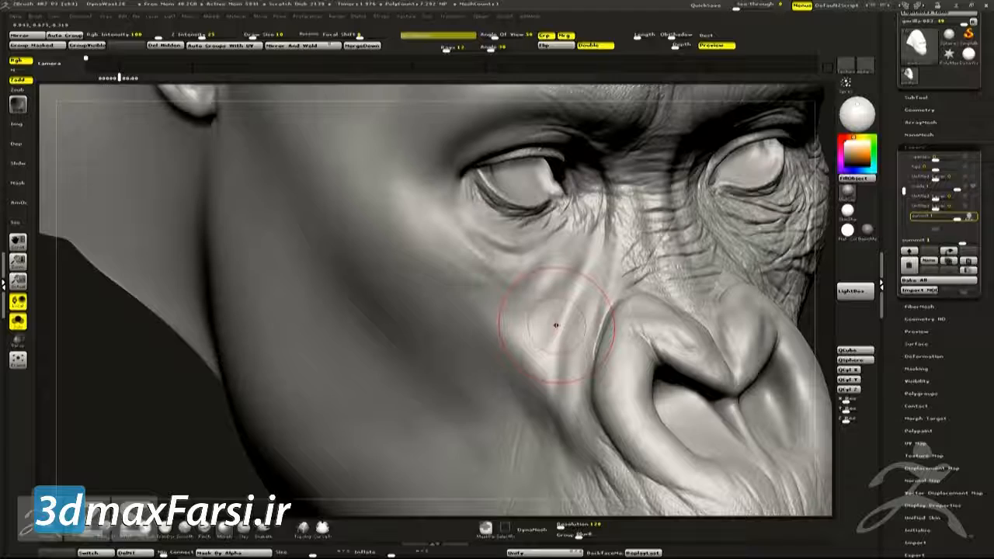
pyautogui.moveTo(556, 342); pyautogui.dragTo(515, 340)
pyautogui.moveTo(517, 340)
pyautogui.keyDown('ctrl'); pyautogui.mouseDown(button='right')
pyautogui.moveTo(501, 362)
pyautogui.moveTo(490, 357)
pyautogui.moveTo(492, 330)
pyautogui.mouseUp(button='right'); pyautogui.keyUp('ctrl')
pyautogui.moveTo(590, 347); pyautogui.dragTo(577, 344, button='right')
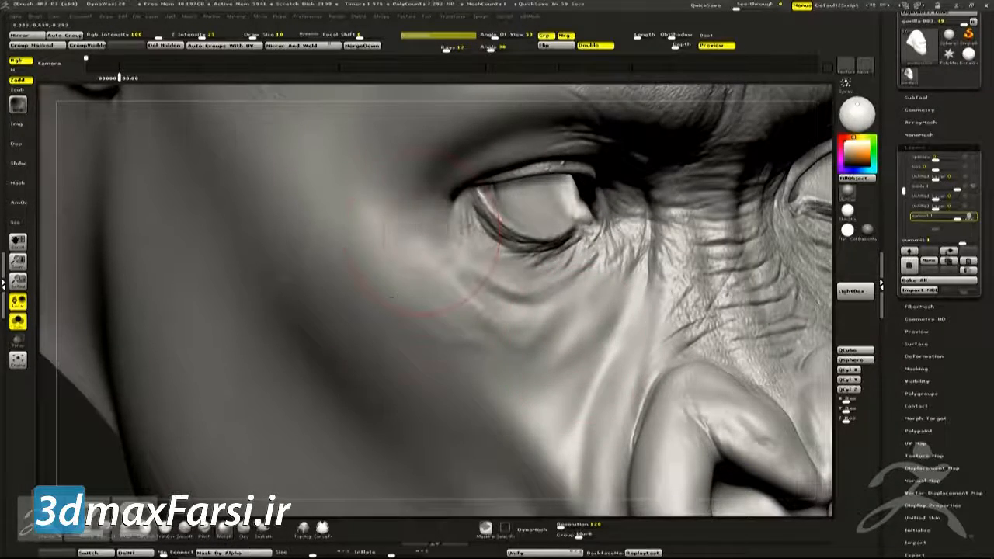
# - Switch to the File Explorer window showing the refs folder of gorilla photos and reposition it
pyautogui.hotkey('alt', 'Tab')
pyautogui.press('Tab')
pyautogui.press('Tab')
pyautogui.press('Tab')
pyautogui.press('Tab')
pyautogui.hotkey('alt', 'Tab')
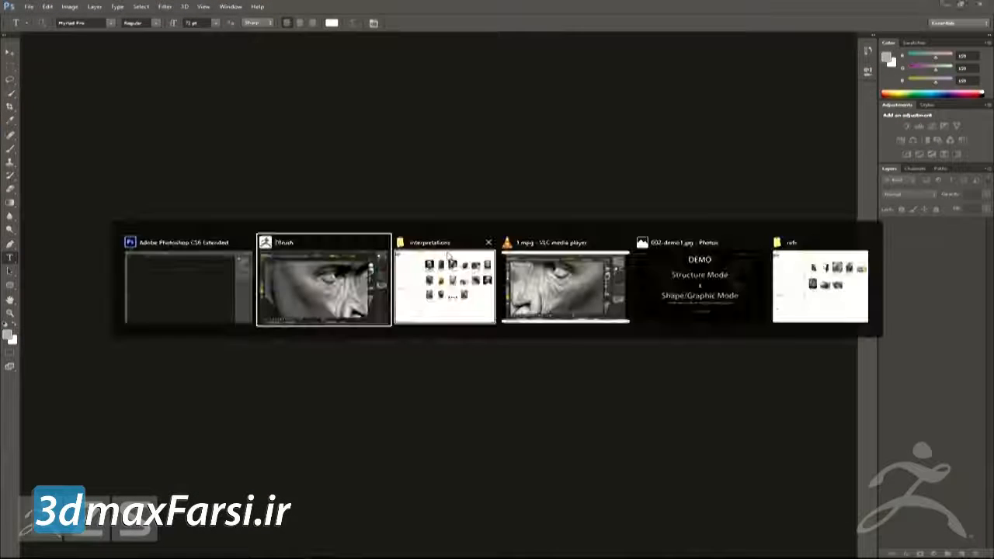
pyautogui.click(820, 285)
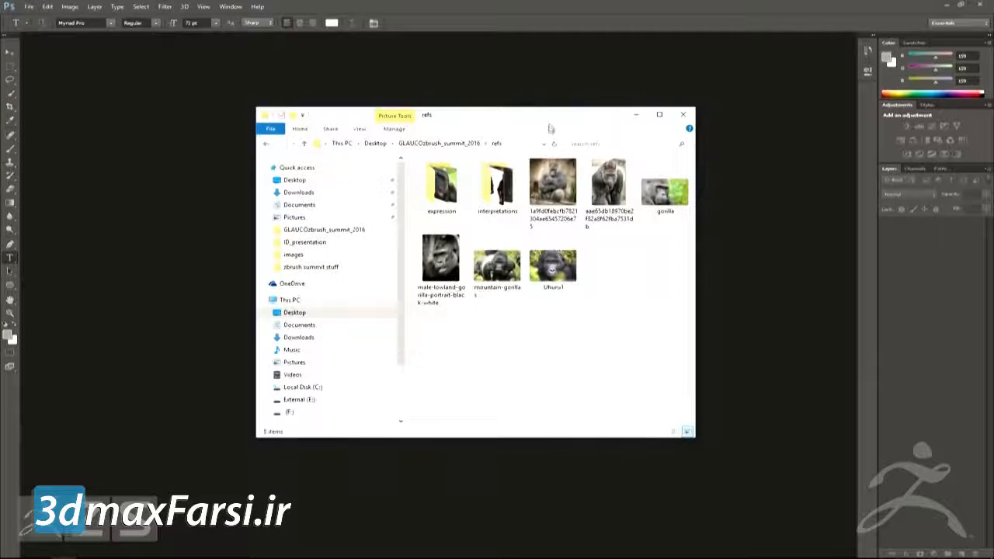
pyautogui.moveTo(549, 129); pyautogui.dragTo(501, 113)
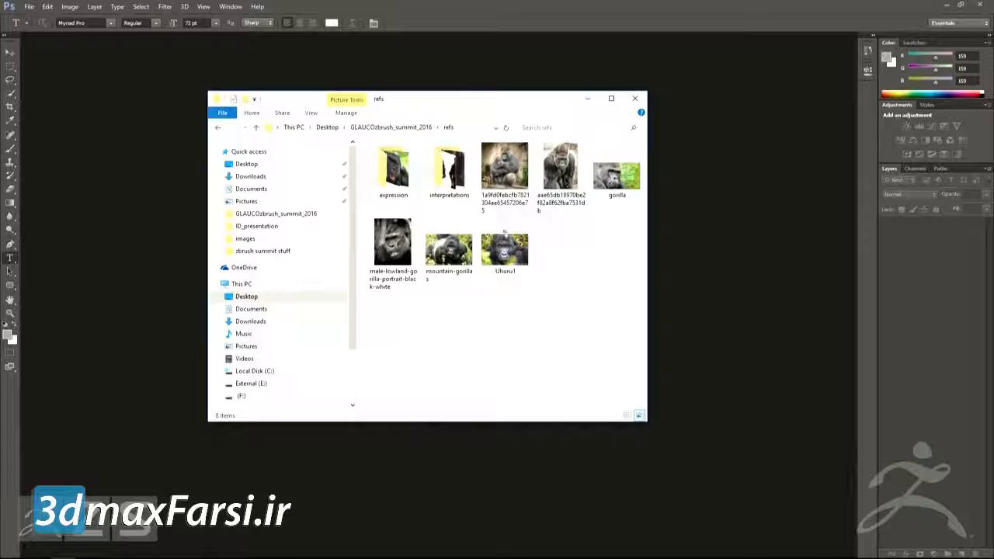
# - Open the male-lowland-gorilla-portrait-black-white photo in Photoshop and frame the gorilla's face
pyautogui.doubleClick(396, 247)
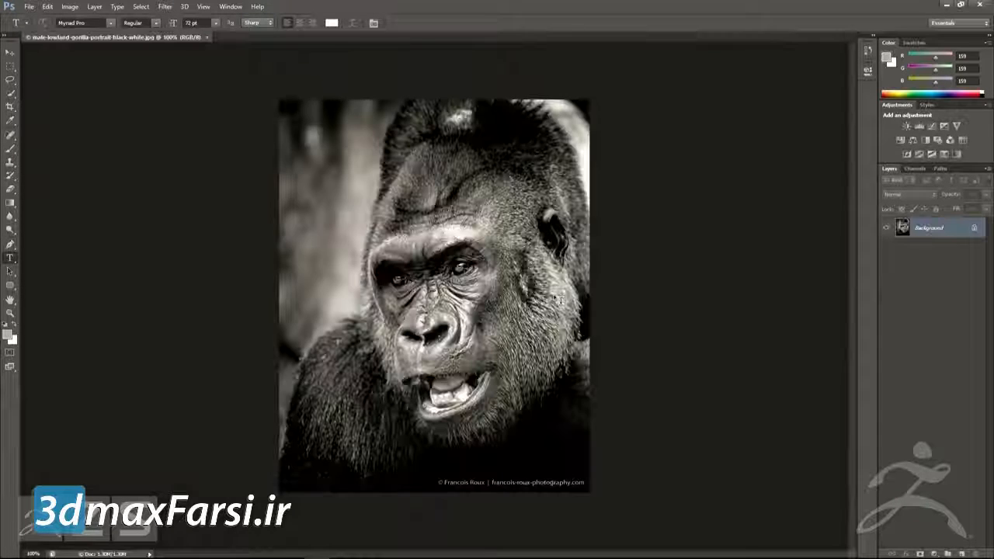
pyautogui.keyDown('alt'); pyautogui.scroll(5, 472, 289); pyautogui.keyUp('alt')
pyautogui.keyDown('alt'); pyautogui.scroll(-3, 471, 289); pyautogui.keyUp('alt')
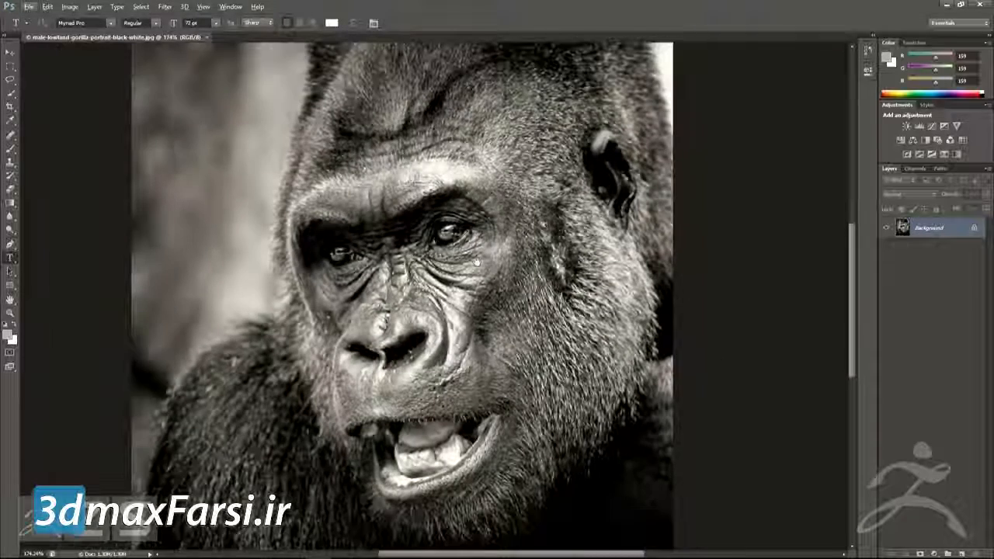
# - Add a new layer above the photo and set up a smaller Brush with a red foreground colour
pyautogui.click(961, 551)
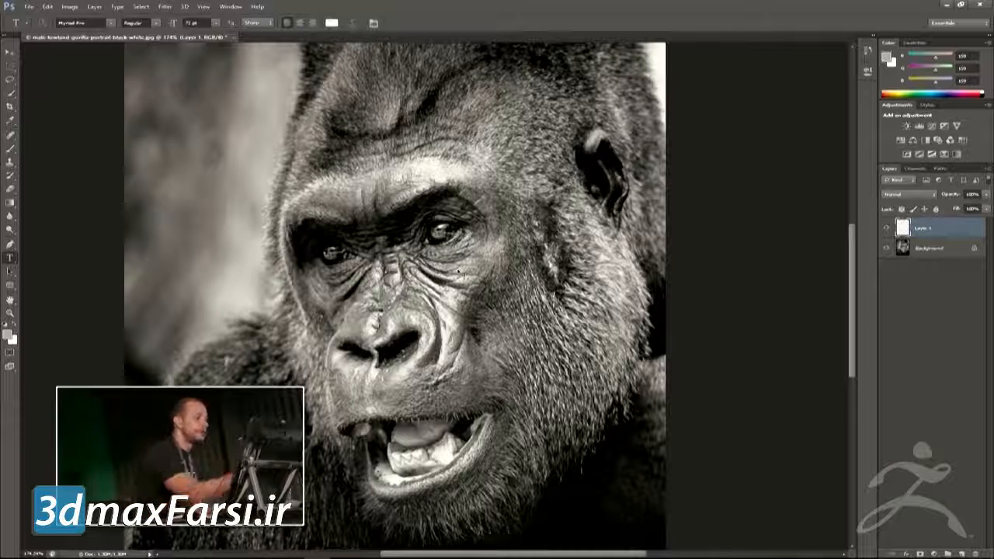
pyautogui.press('b')
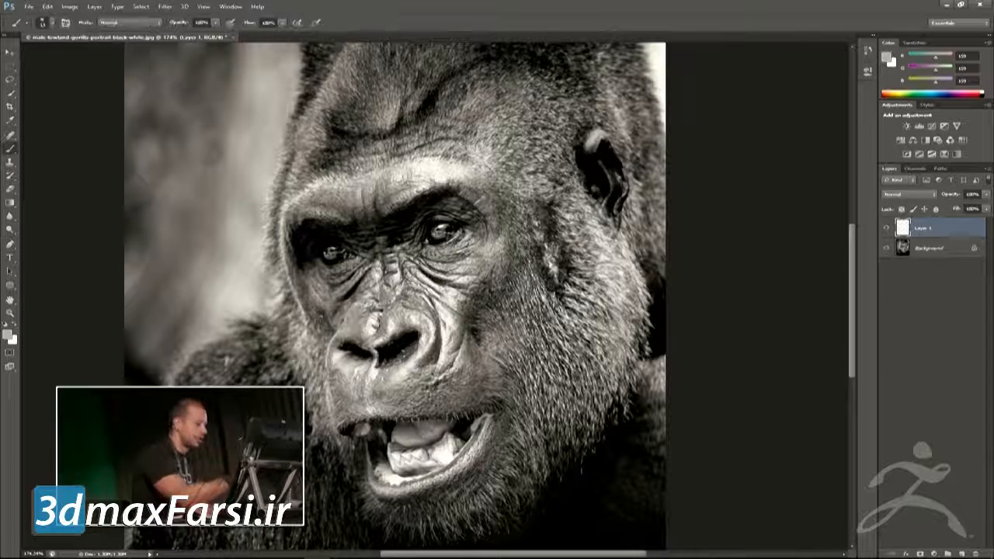
pyautogui.press('[')
pyautogui.press('[')
pyautogui.press('[')
pyautogui.press('[')
pyautogui.press('[')
pyautogui.moveTo(966, 96); pyautogui.dragTo(972, 94)
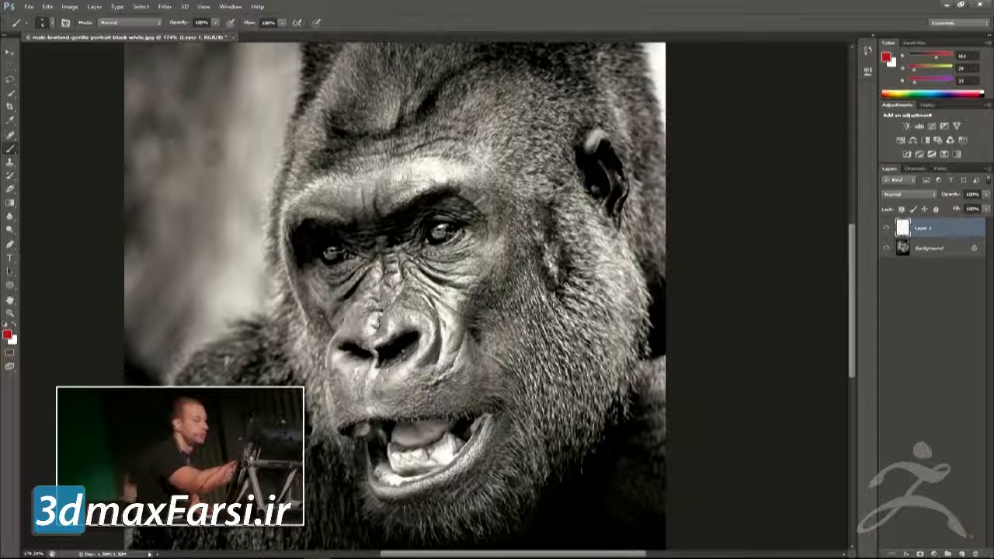
pyautogui.moveTo(519, 278); pyautogui.dragTo(512, 287)
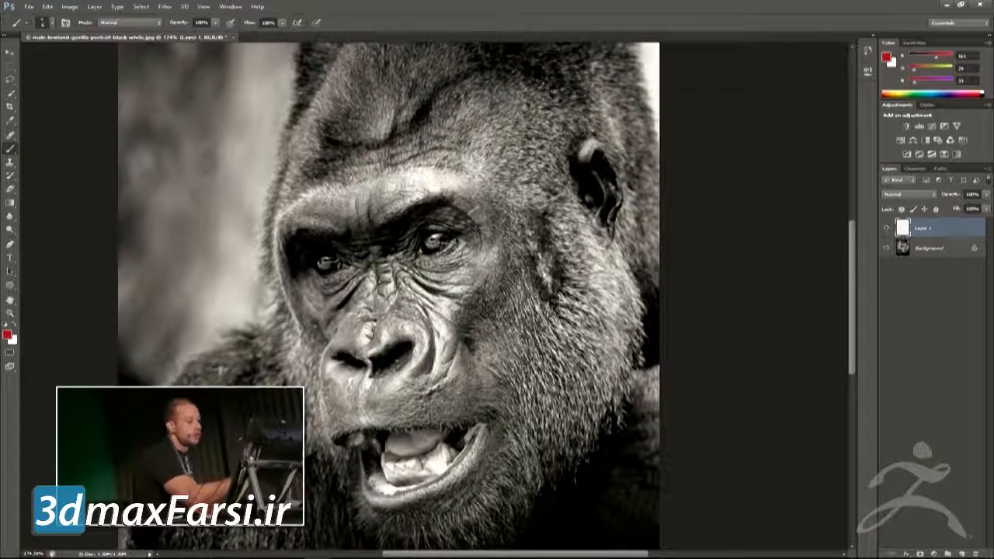
pyautogui.moveTo(401, 267); pyautogui.dragTo(442, 290)
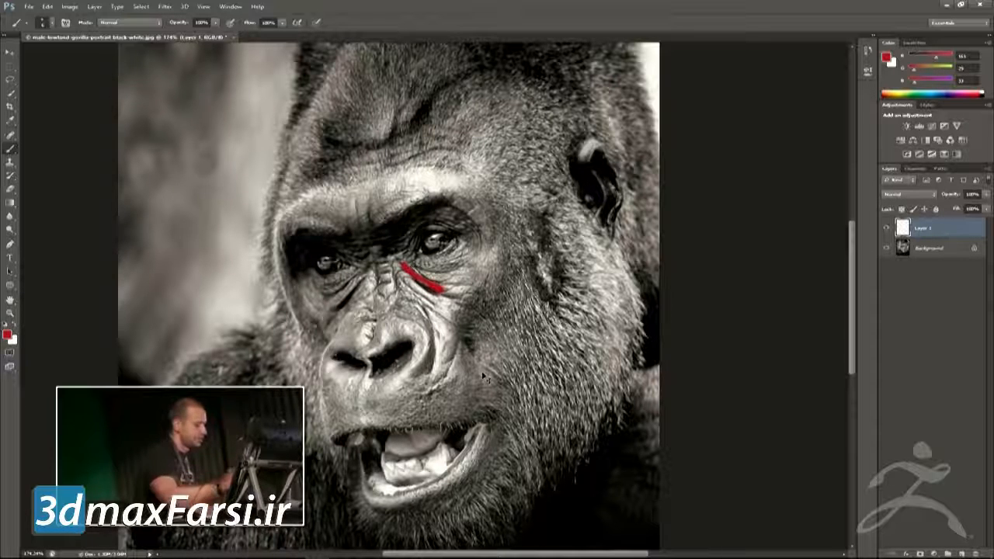
pyautogui.hotkey('ctrl', 'z')
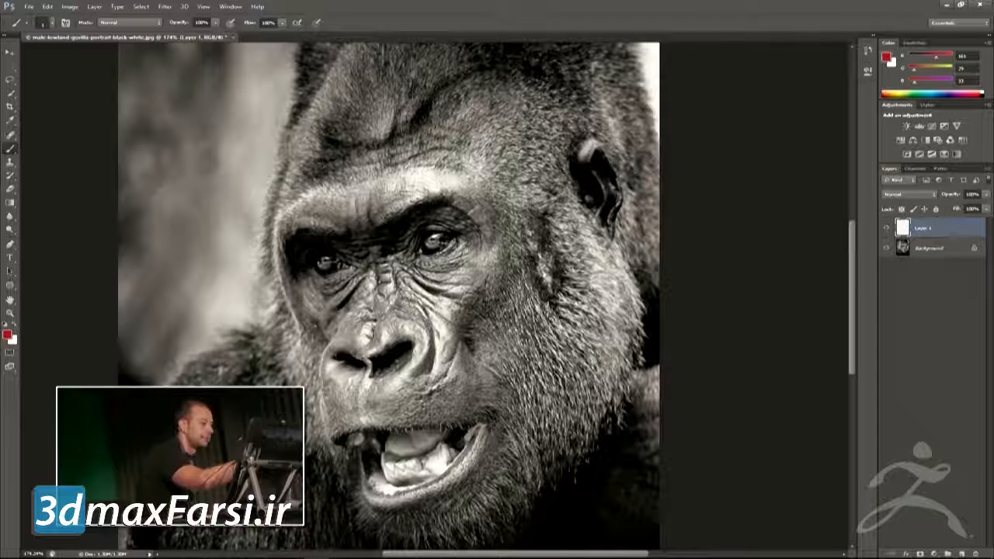
pyautogui.hotkey('ctrl', 'z')
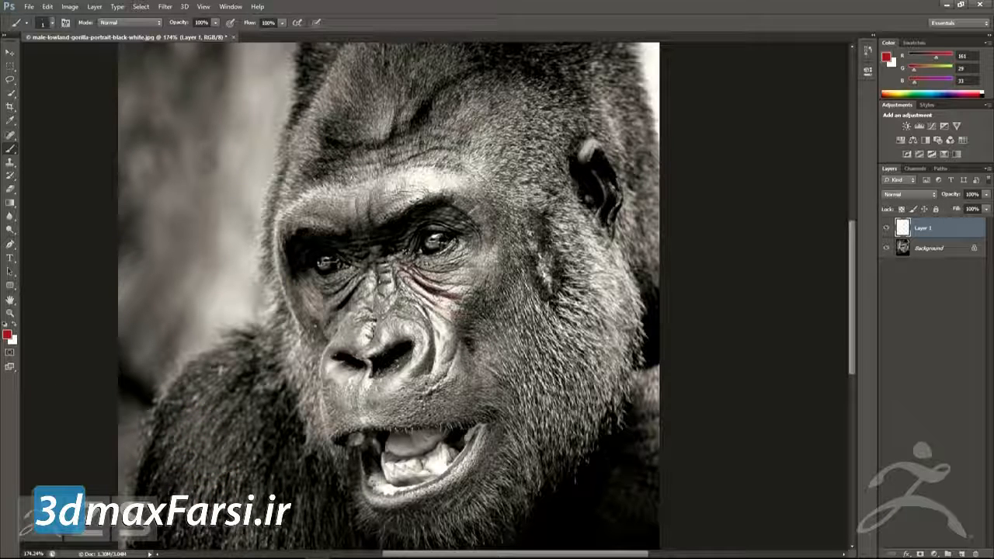
# - Trace thin red lines over the inner eye corner, the folds beside the nose, the cheek planes and the upper and outer eye socket
pyautogui.moveTo(404, 269)
pyautogui.mouseDown()
pyautogui.moveTo(395, 259)
pyautogui.moveTo(403, 248)
pyautogui.mouseUp()
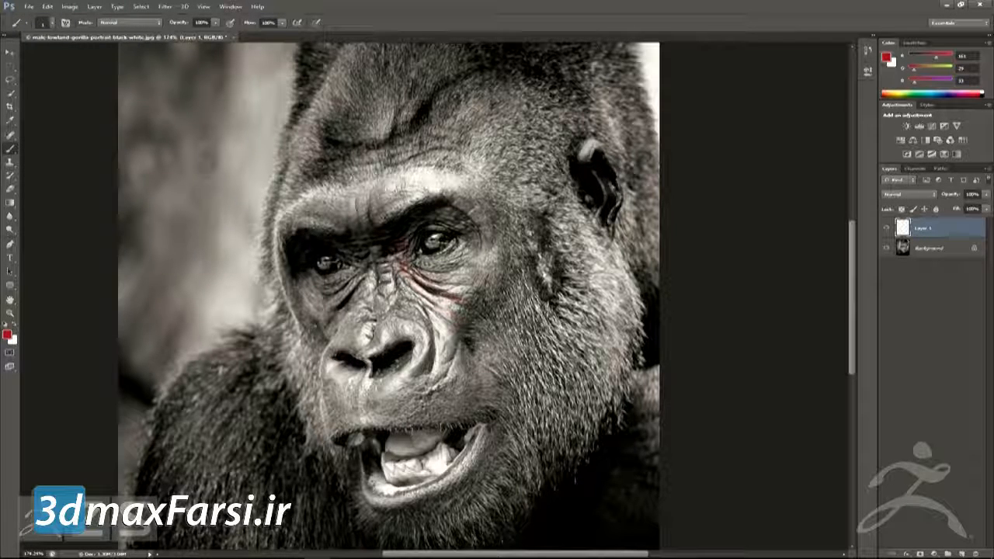
pyautogui.moveTo(453, 360); pyautogui.dragTo(441, 383)
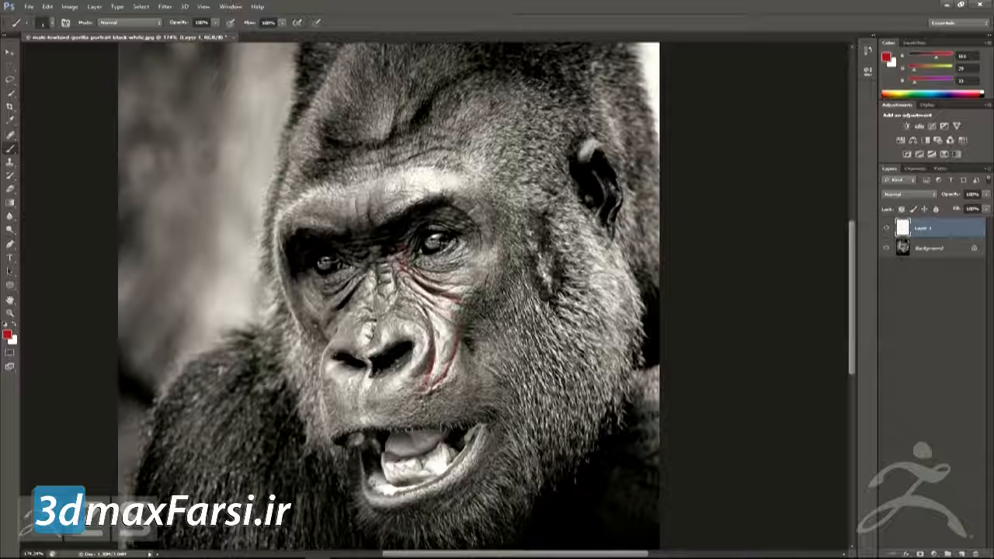
pyautogui.moveTo(437, 302)
pyautogui.mouseDown()
pyautogui.moveTo(465, 290)
pyautogui.moveTo(474, 317)
pyautogui.mouseUp()
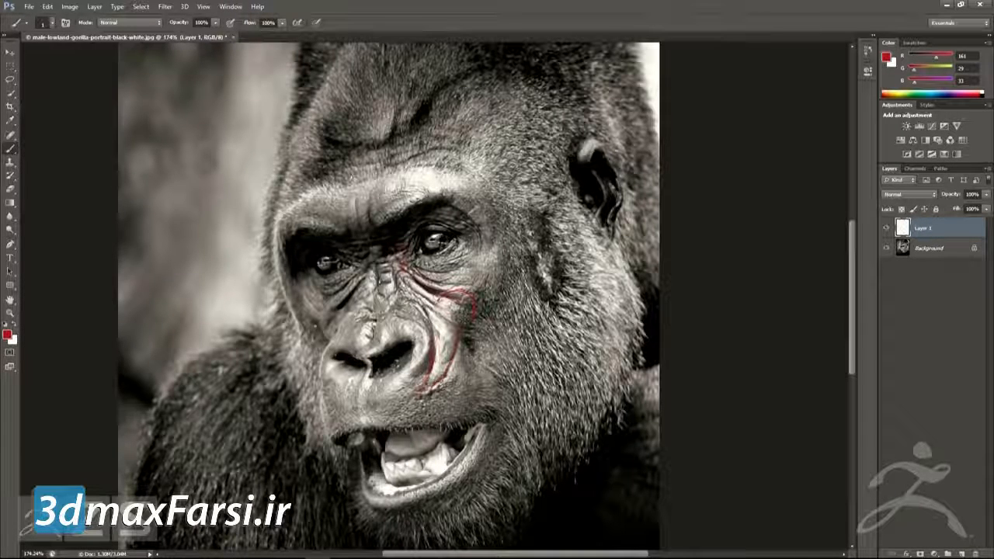
pyautogui.moveTo(448, 315)
pyautogui.mouseDown()
pyautogui.moveTo(436, 319)
pyautogui.moveTo(446, 336)
pyautogui.moveTo(439, 371)
pyautogui.mouseUp()
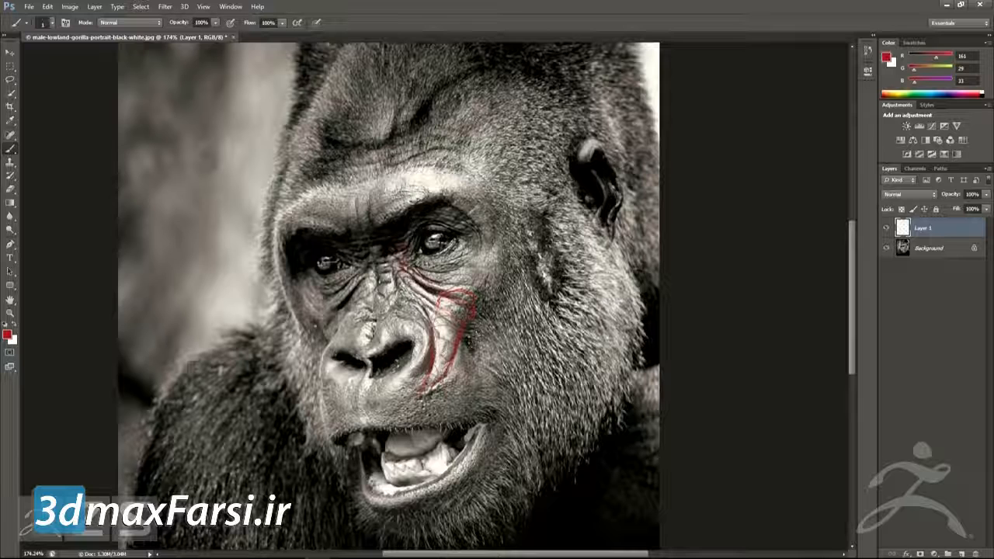
pyautogui.moveTo(468, 339); pyautogui.dragTo(477, 361)
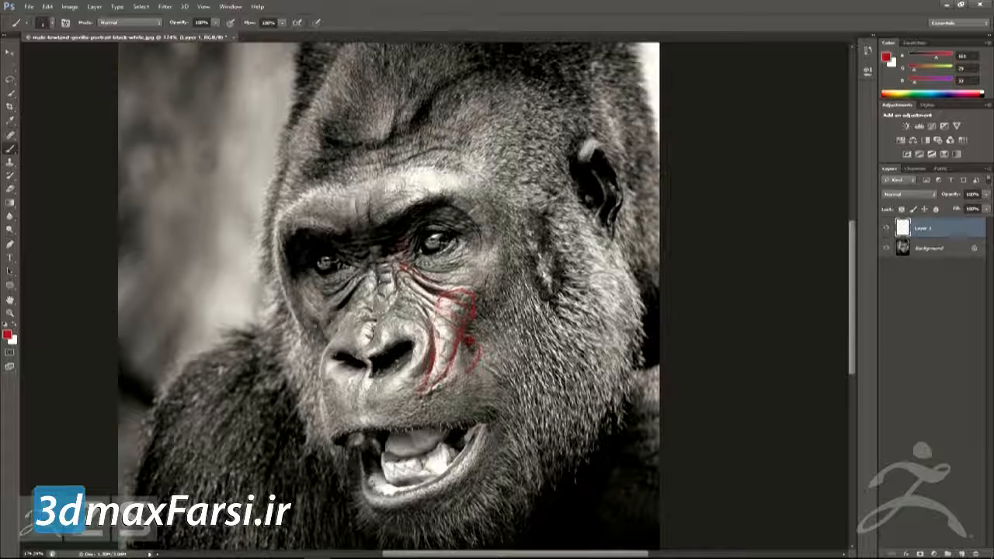
pyautogui.moveTo(468, 223); pyautogui.dragTo(475, 264)
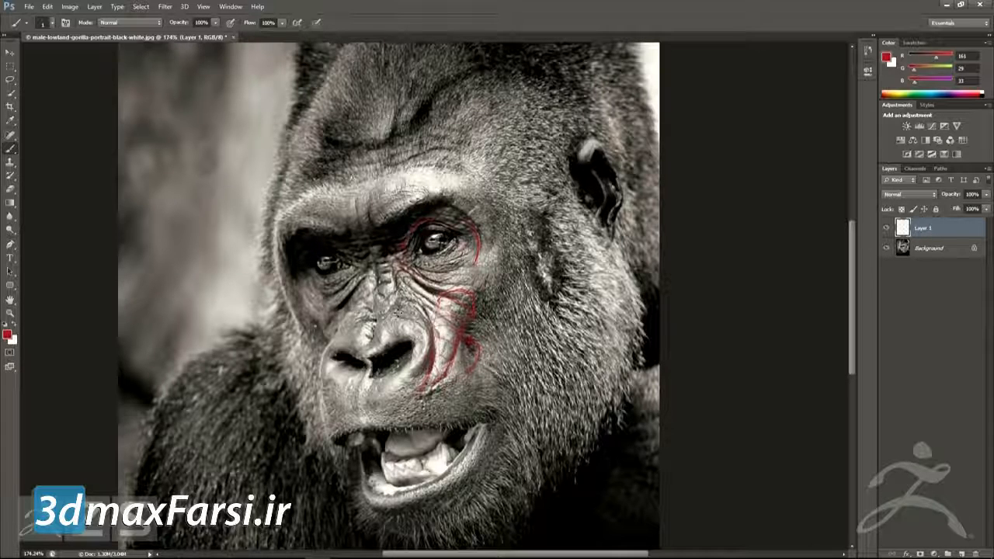
# - Place the Uhuru1 photo from the refs folder over the document, frame the gorilla's face and add an empty layer above it
pyautogui.hotkey('alt', 'Tab')
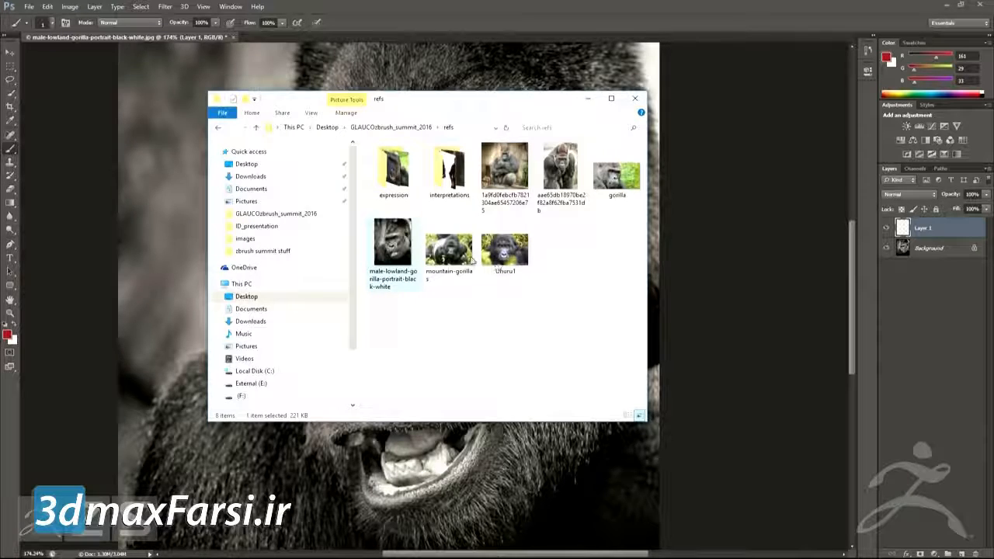
pyautogui.moveTo(504, 250); pyautogui.dragTo(536, 450)
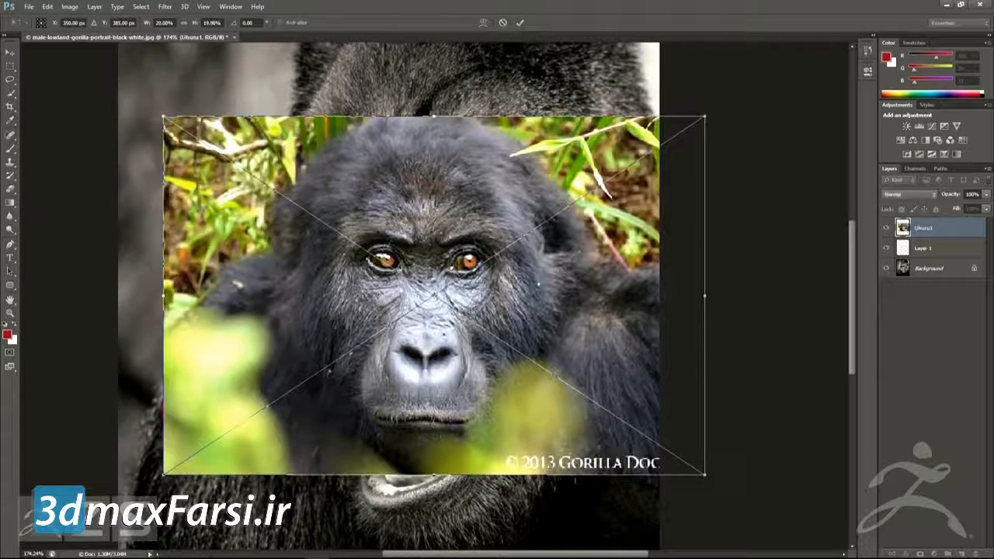
pyautogui.moveTo(522, 253); pyautogui.dragTo(503, 250)
pyautogui.press('Return')
pyautogui.press('b')
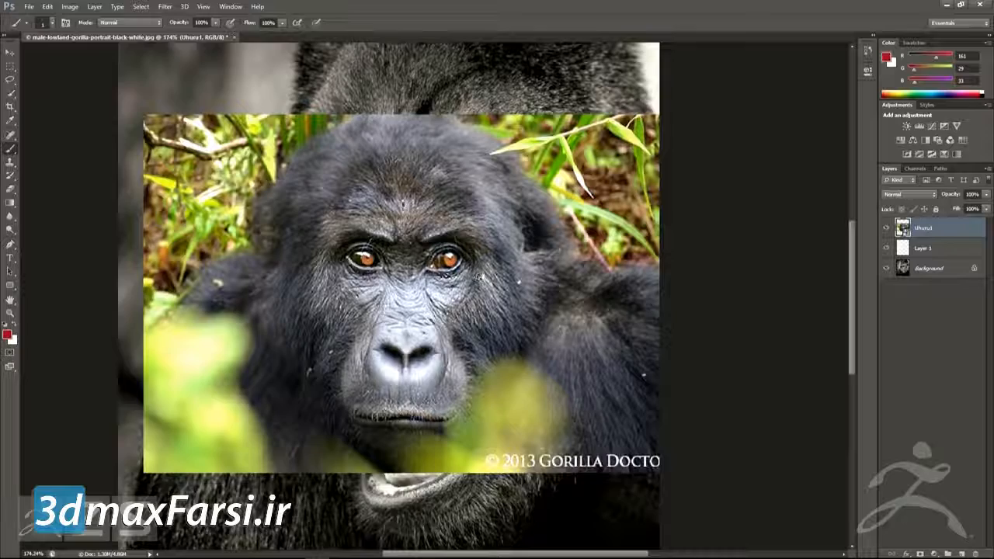
pyautogui.keyDown('alt'); pyautogui.scroll(2, 478, 278); pyautogui.keyUp('alt')
pyautogui.keyDown('alt'); pyautogui.scroll(1, 459, 274); pyautogui.keyUp('alt')
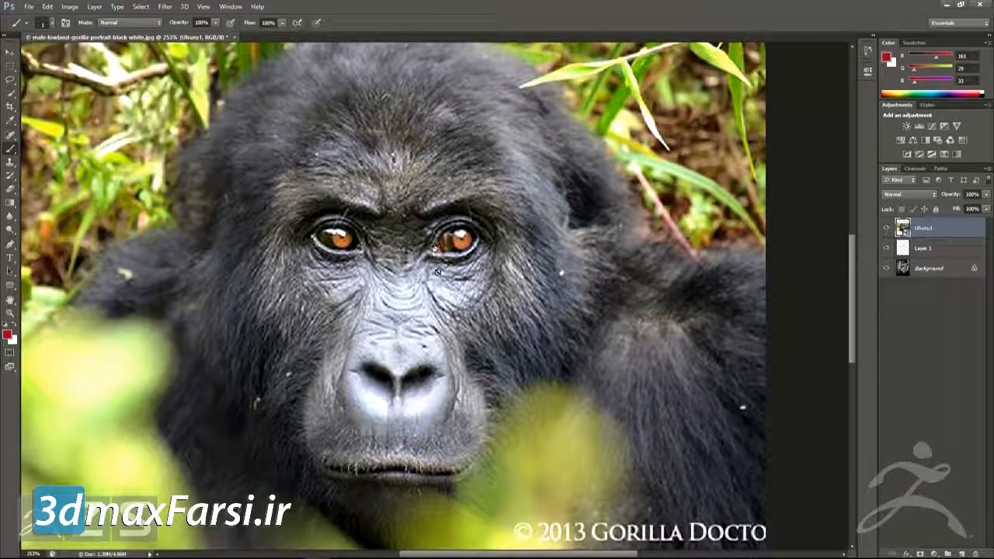
pyautogui.click(962, 553)
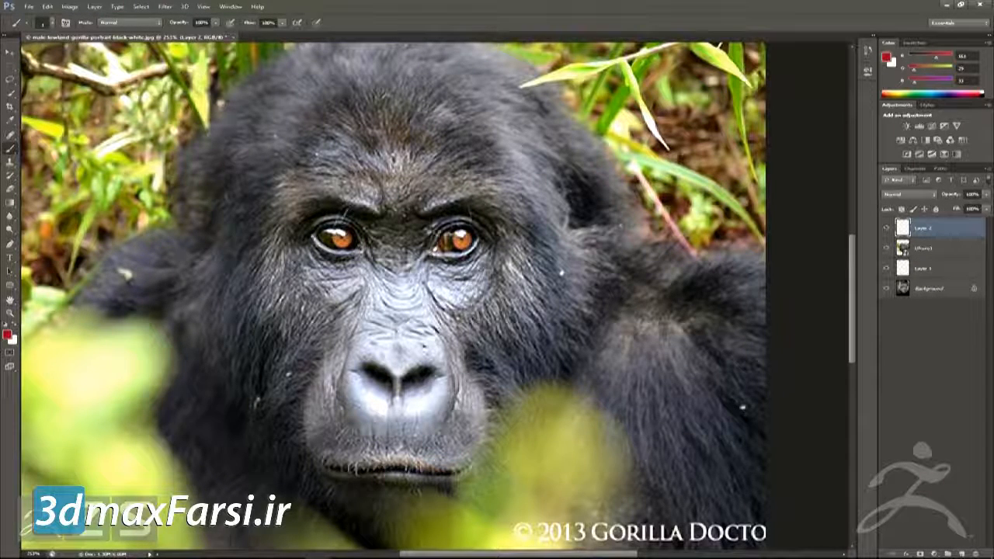
# - Trace thin red lines over the folds and socket below one eye, the adjoining cheek, and the other eye's inner corner toward the nose
pyautogui.moveTo(483, 301); pyautogui.dragTo(495, 285)
pyautogui.moveTo(429, 278)
pyautogui.mouseDown()
pyautogui.moveTo(483, 272)
pyautogui.moveTo(496, 253)
pyautogui.mouseUp()
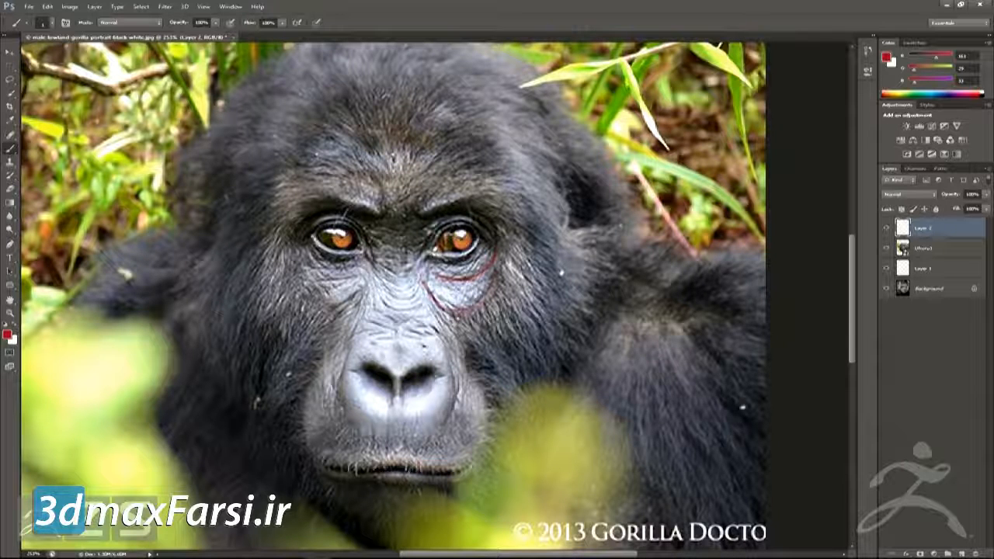
pyautogui.moveTo(463, 278); pyautogui.dragTo(481, 256)
pyautogui.moveTo(422, 247)
pyautogui.mouseDown()
pyautogui.moveTo(449, 305)
pyautogui.moveTo(482, 264)
pyautogui.mouseUp()
pyautogui.moveTo(424, 272)
pyautogui.mouseDown()
pyautogui.moveTo(478, 289)
pyautogui.moveTo(443, 309)
pyautogui.mouseUp()
pyautogui.moveTo(485, 274)
pyautogui.mouseDown()
pyautogui.moveTo(451, 326)
pyautogui.moveTo(439, 299)
pyautogui.moveTo(474, 302)
pyautogui.moveTo(519, 272)
pyautogui.moveTo(435, 333)
pyautogui.moveTo(440, 306)
pyautogui.moveTo(457, 334)
pyautogui.moveTo(518, 249)
pyautogui.moveTo(475, 298)
pyautogui.moveTo(460, 289)
pyautogui.moveTo(477, 307)
pyautogui.moveTo(497, 282)
pyautogui.mouseUp()
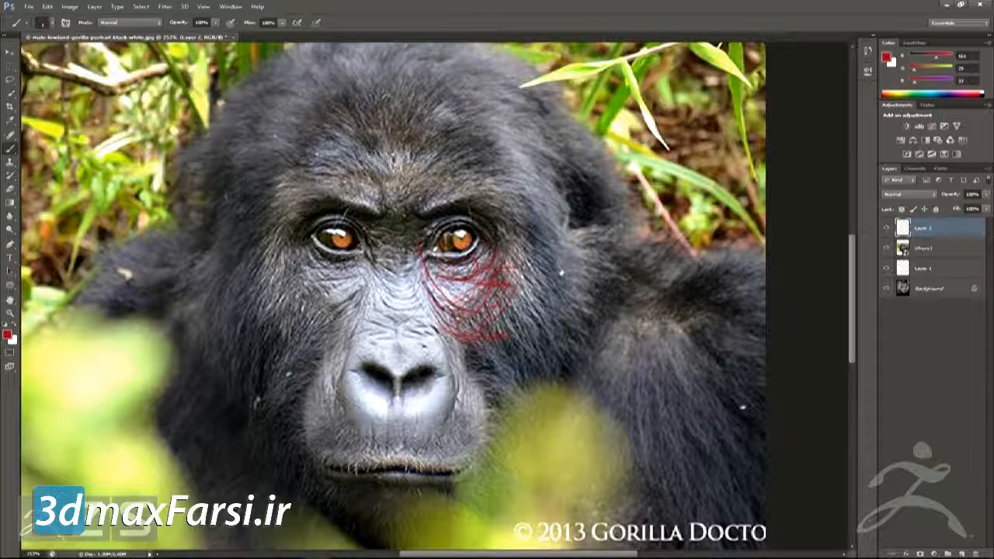
pyautogui.moveTo(366, 248); pyautogui.dragTo(401, 279)
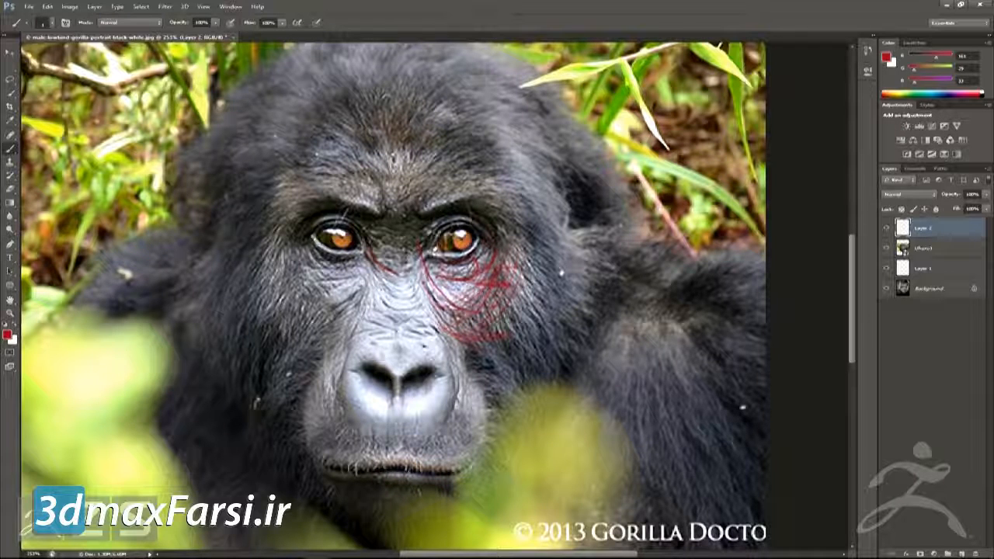
pyautogui.moveTo(362, 253)
pyautogui.mouseDown()
pyautogui.moveTo(373, 305)
pyautogui.moveTo(406, 289)
pyautogui.moveTo(382, 303)
pyautogui.moveTo(419, 300)
pyautogui.mouseUp()
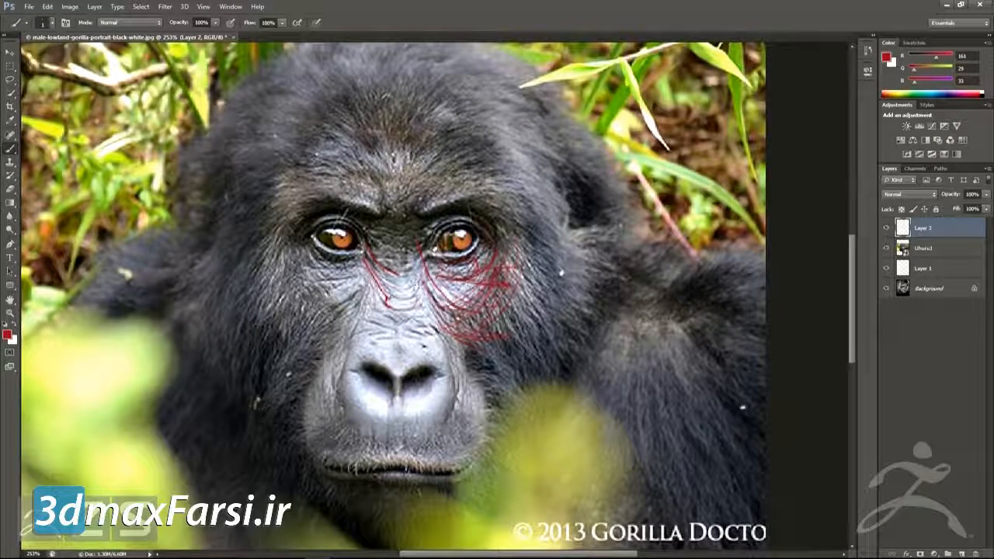
# - Place the gorilla photo from the refs folder over the existing layers and add an empty layer above it
pyautogui.hotkey('alt', 'Tab')
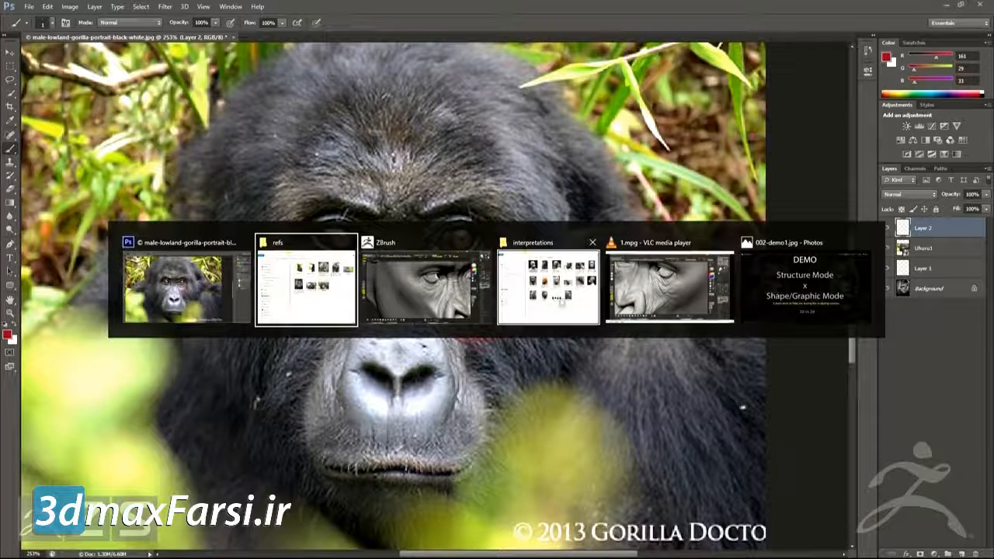
pyautogui.click(553, 304)
pyautogui.hotkey('alt', 'Tab')
pyautogui.hotkey('alt', 'Tab')
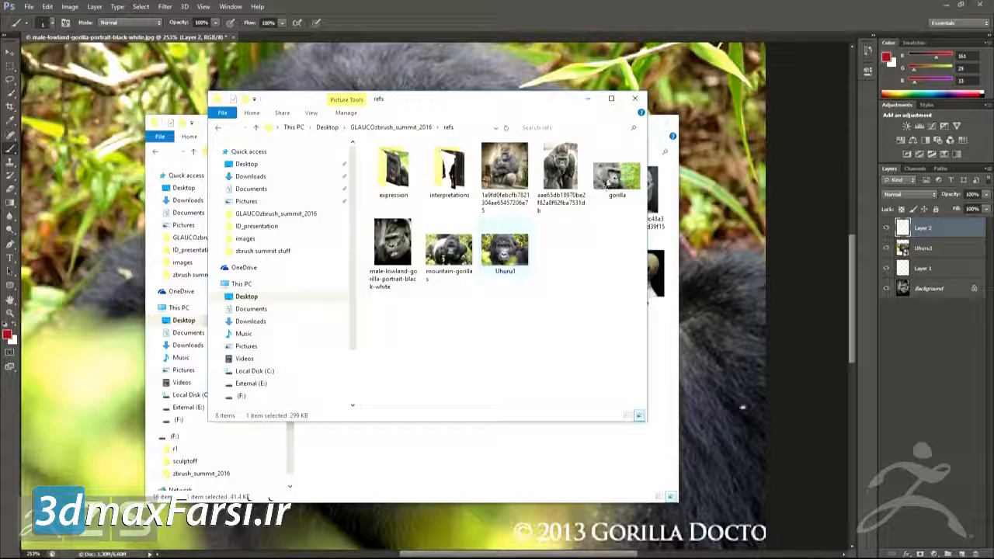
pyautogui.click(694, 287)
pyautogui.moveTo(692, 289); pyautogui.dragTo(588, 310)
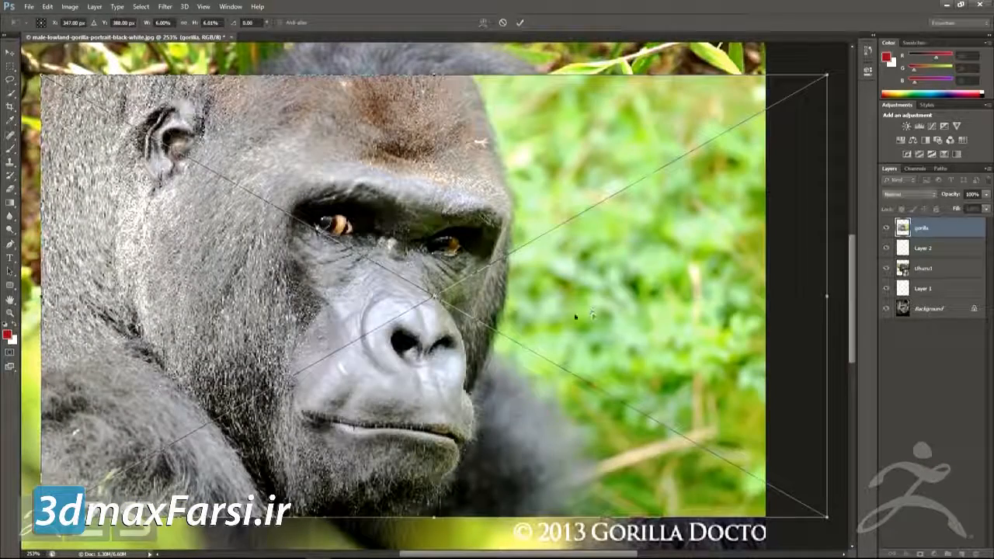
pyautogui.press('Return')
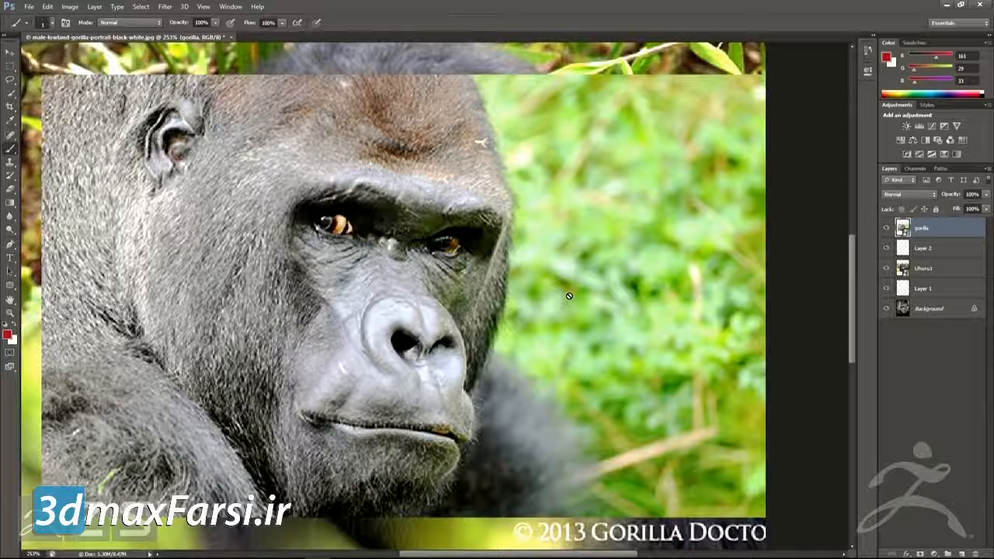
pyautogui.click(962, 553)
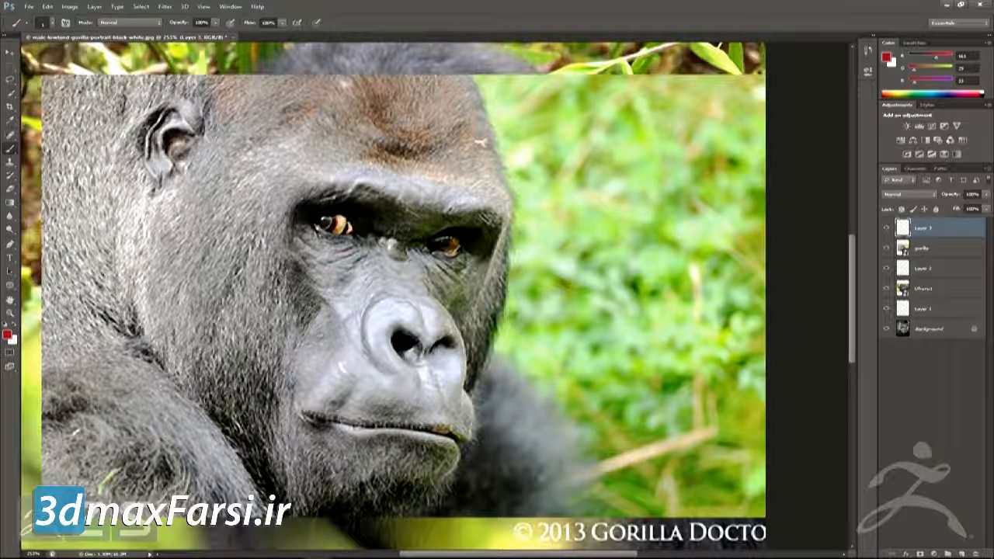
# - Trace the eye-socket edges and the fold beneath the eye in red on the new layer, comparing them with the ZBrush sculpt
pyautogui.moveTo(336, 269); pyautogui.dragTo(366, 259)
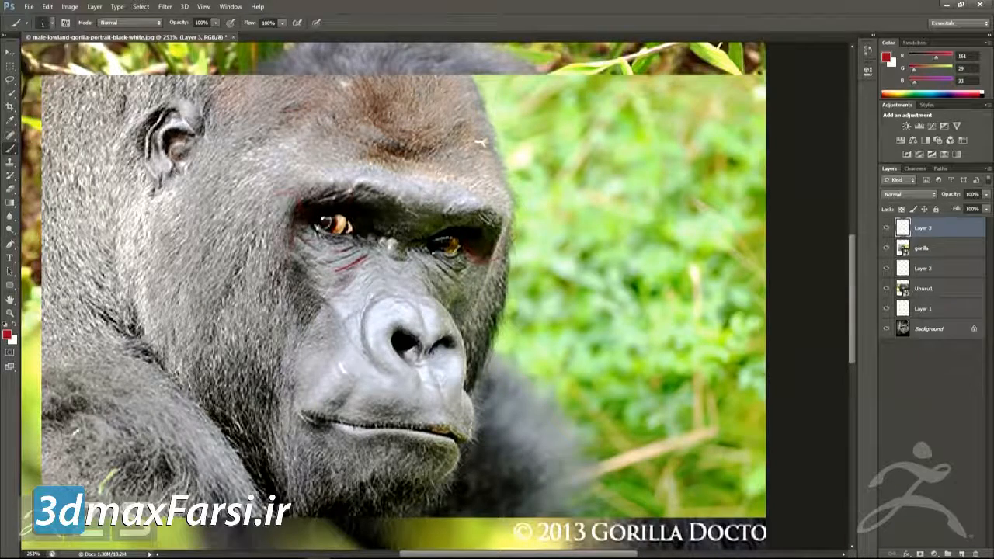
pyautogui.hotkey('alt', 'Tab')
pyautogui.hotkey('alt', 'shift', 'Tab')
pyautogui.hotkey('alt', 'Tab')
pyautogui.hotkey('alt', 'Tab')
pyautogui.hotkey('alt', 'Tab')
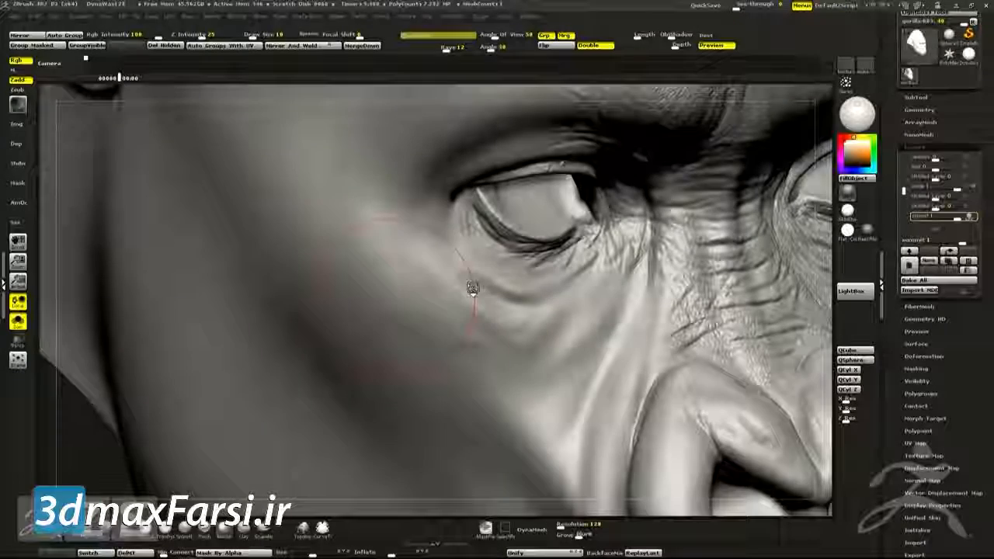
pyautogui.hotkey('alt', 'Tab')
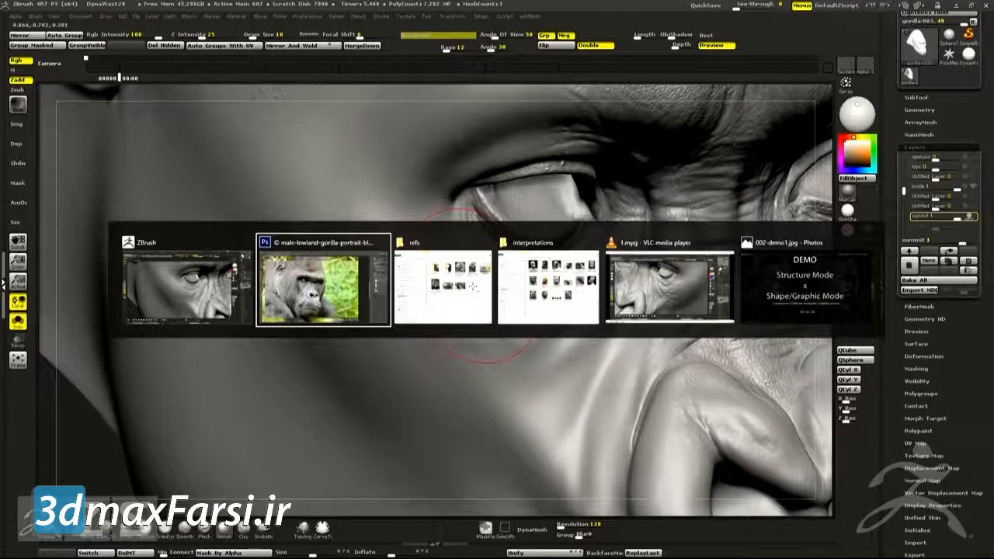
pyautogui.hotkey('alt', 'Tab')
pyautogui.hotkey('alt', 'Tab')
pyautogui.hotkey('alt', 'shift', 'Tab')
pyautogui.hotkey('alt', 'shift', 'Tab')
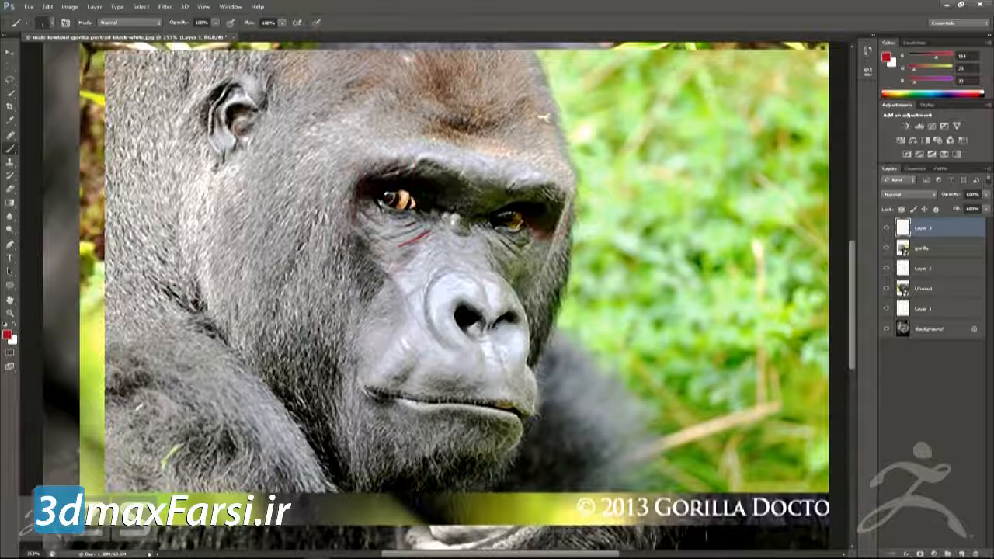
pyautogui.moveTo(399, 244); pyautogui.dragTo(373, 256)
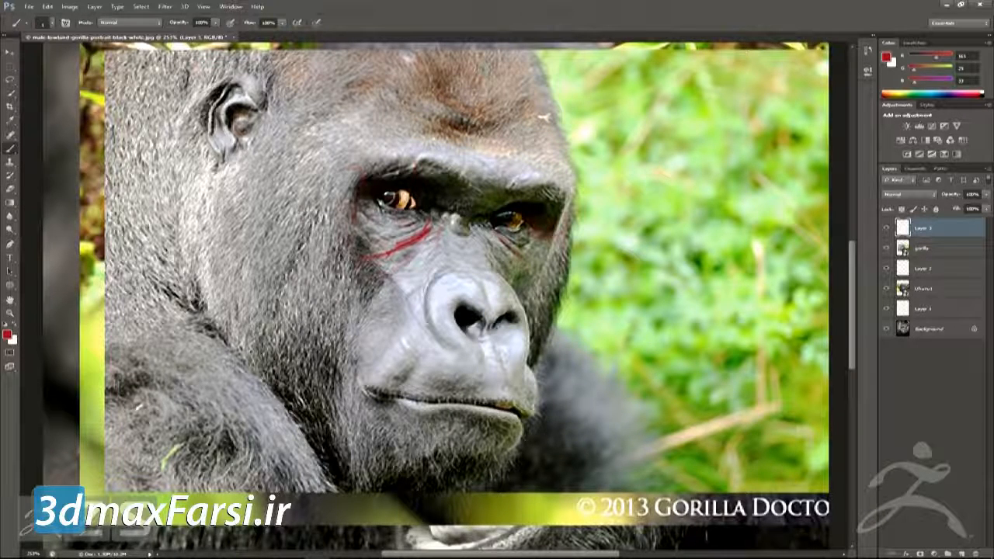
# - Switch to the gorilla bust in ZBrush and frame the eye, cheek and nose together
pyautogui.hotkey('alt', 'Tab')
pyautogui.hotkey('alt', 'Tab')
pyautogui.hotkey('alt', 'Tab')
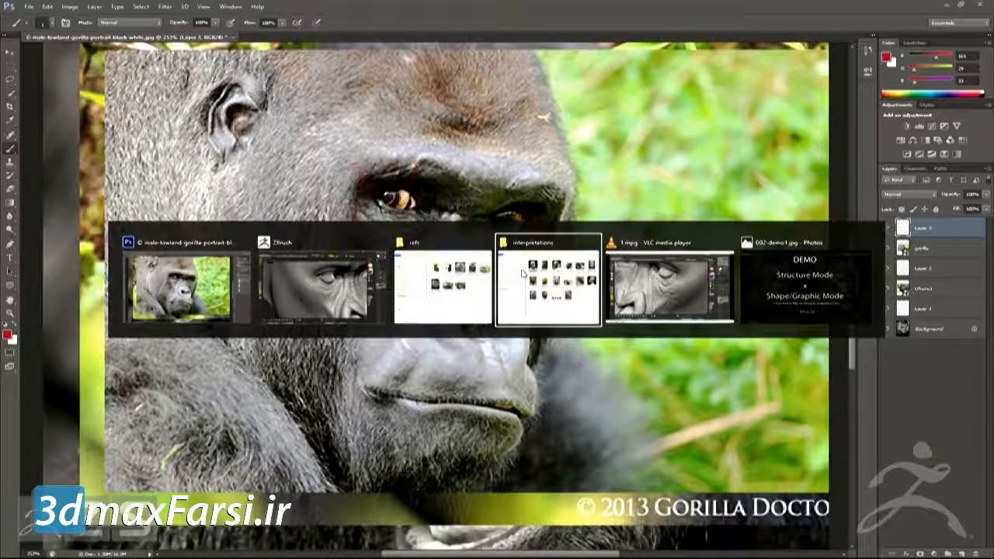
pyautogui.hotkey('alt', 'Tab')
pyautogui.hotkey('alt', 'Tab')
pyautogui.hotkey('alt', 'Tab')
pyautogui.hotkey('alt', 'Tab')
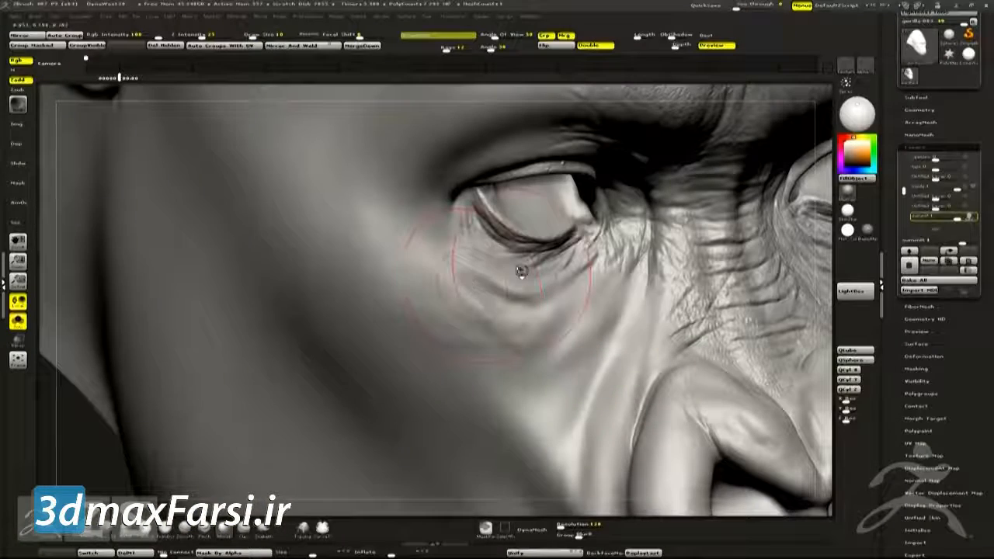
pyautogui.moveTo(573, 312)
pyautogui.mouseDown(button='right')
pyautogui.moveTo(572, 217)
pyautogui.moveTo(575, 287)
pyautogui.moveTo(594, 285)
pyautogui.moveTo(571, 303)
pyautogui.mouseUp(button='right')
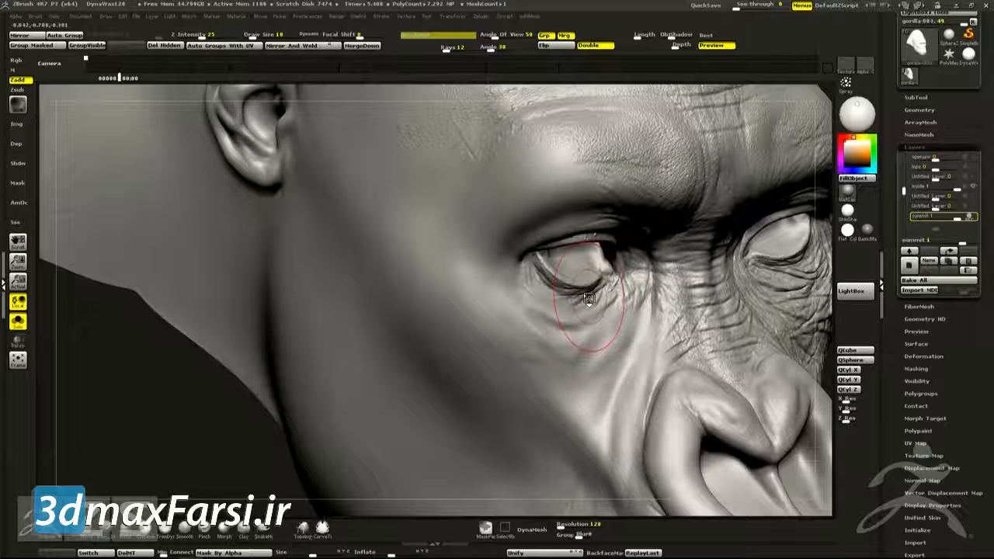
# - Configure the sculpting brush with a Focal Shift of -74 and a Z Intensity of 21
pyautogui.press('alt')
pyautogui.moveTo(531, 330)
pyautogui.keyDown('alt'); pyautogui.mouseDown()
pyautogui.moveTo(521, 315)
pyautogui.moveTo(515, 326)
pyautogui.moveTo(534, 288)
pyautogui.mouseUp(); pyautogui.keyUp('alt')
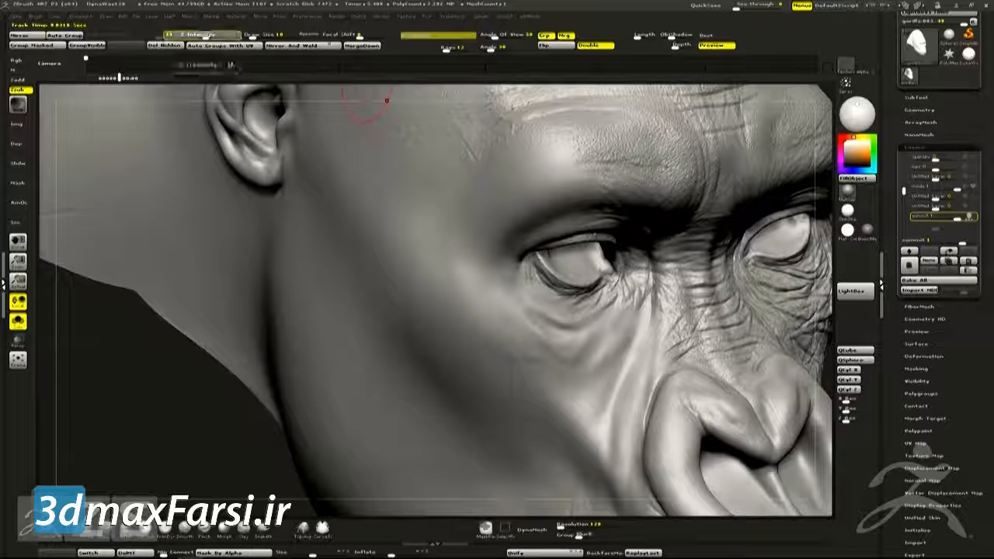
pyautogui.moveTo(188, 35); pyautogui.dragTo(169, 35)
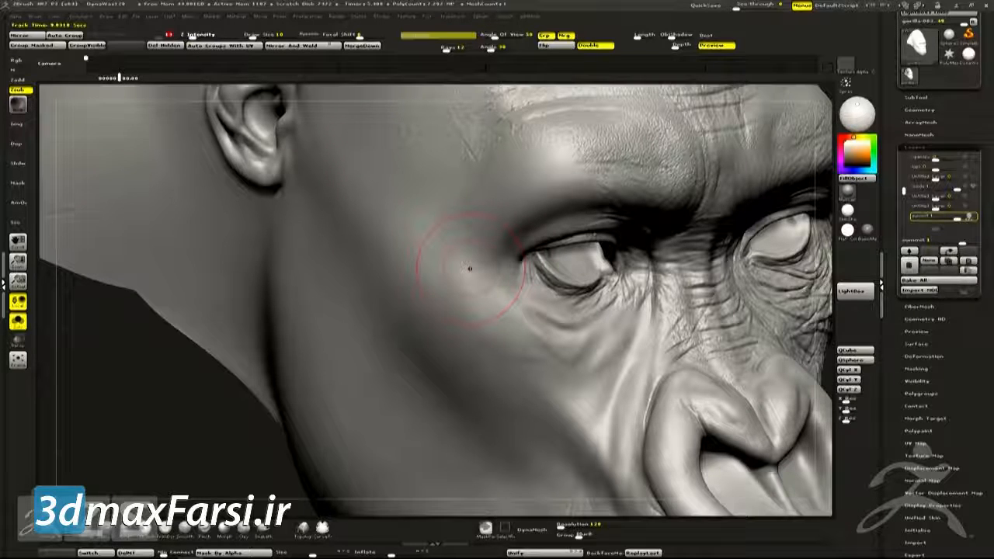
pyautogui.press('alt')
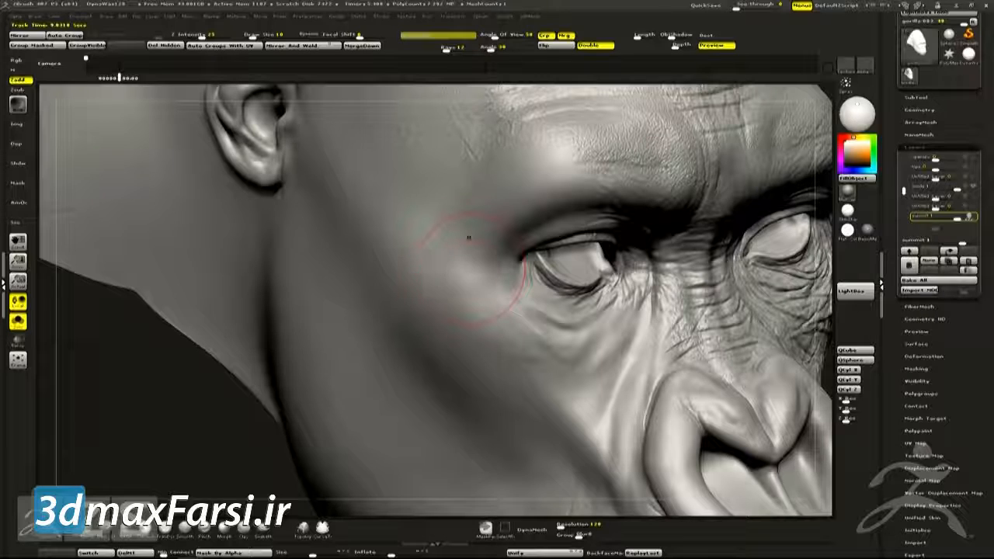
pyautogui.moveTo(200, 36); pyautogui.dragTo(191, 36)
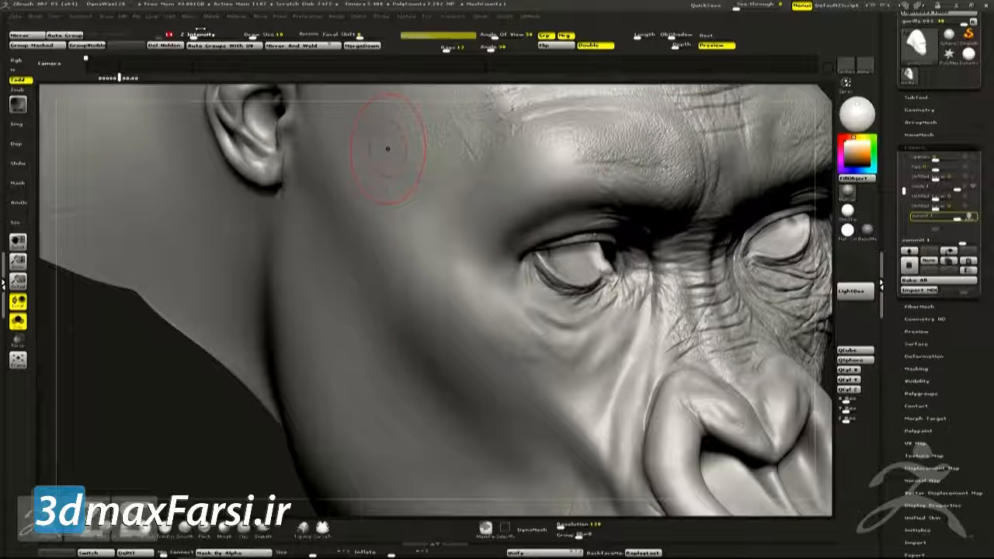
pyautogui.press('r')
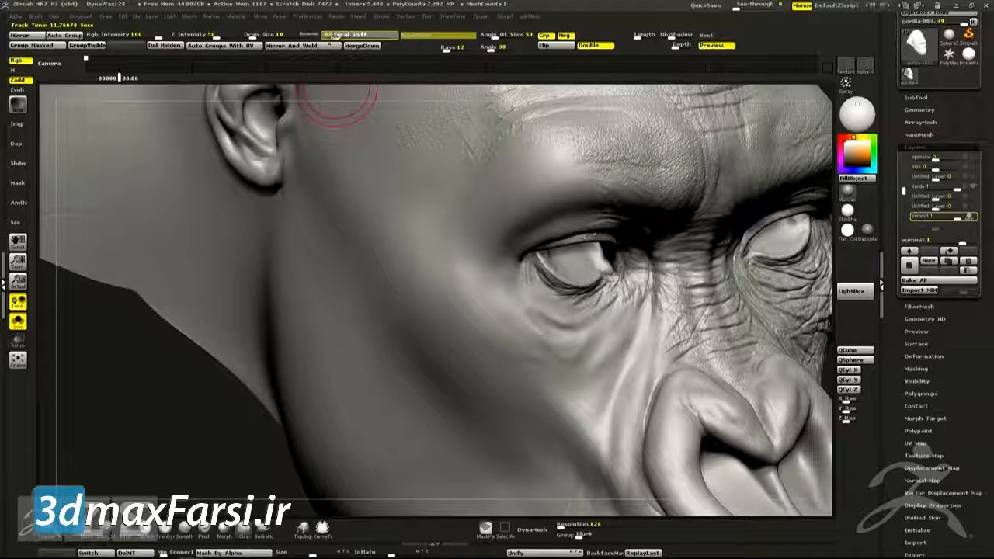
pyautogui.moveTo(334, 35); pyautogui.dragTo(312, 35)
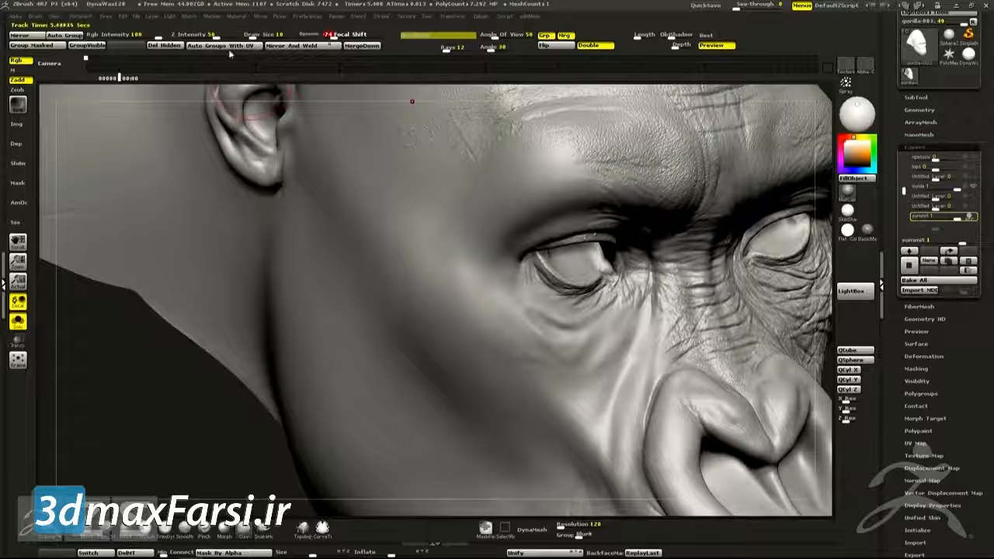
pyautogui.moveTo(212, 35)
pyautogui.mouseDown()
pyautogui.moveTo(194, 36)
pyautogui.moveTo(206, 35)
pyautogui.mouseUp()
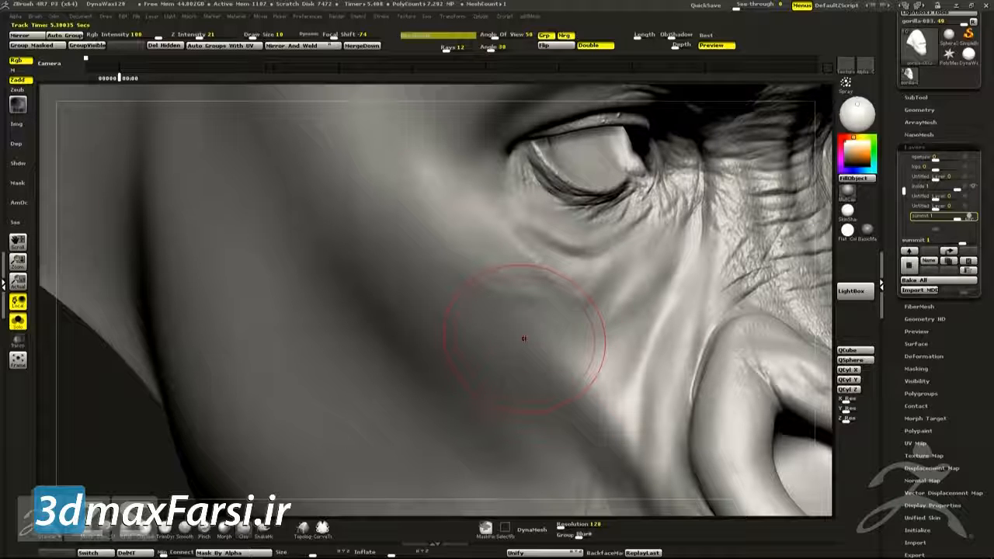
# - Build up overlapping rounded volumes on the cheek below the outer eye corner
pyautogui.moveTo(477, 271)
pyautogui.mouseDown()
pyautogui.moveTo(473, 298)
pyautogui.moveTo(526, 276)
pyautogui.mouseUp()
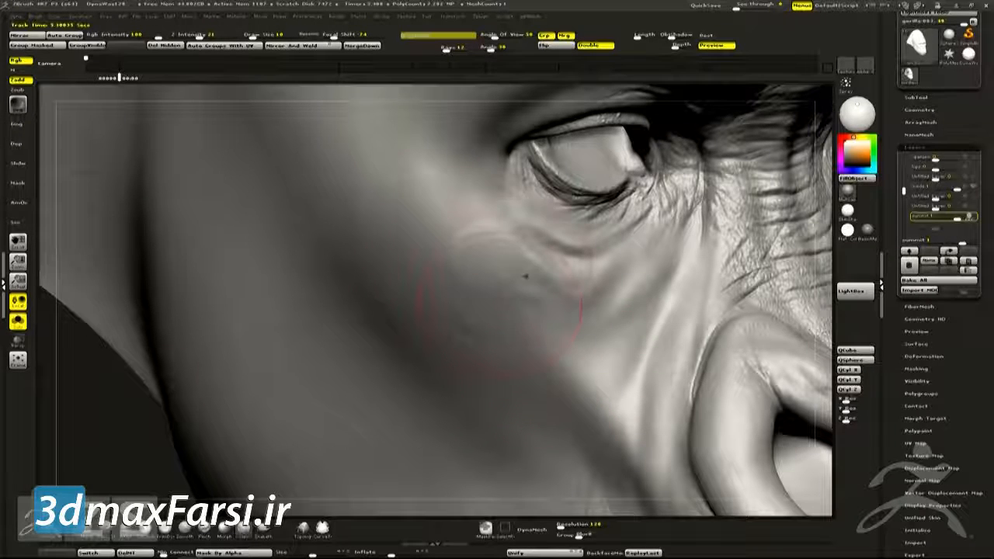
pyautogui.moveTo(525, 323)
pyautogui.mouseDown()
pyautogui.moveTo(550, 293)
pyautogui.moveTo(532, 272)
pyautogui.mouseUp()
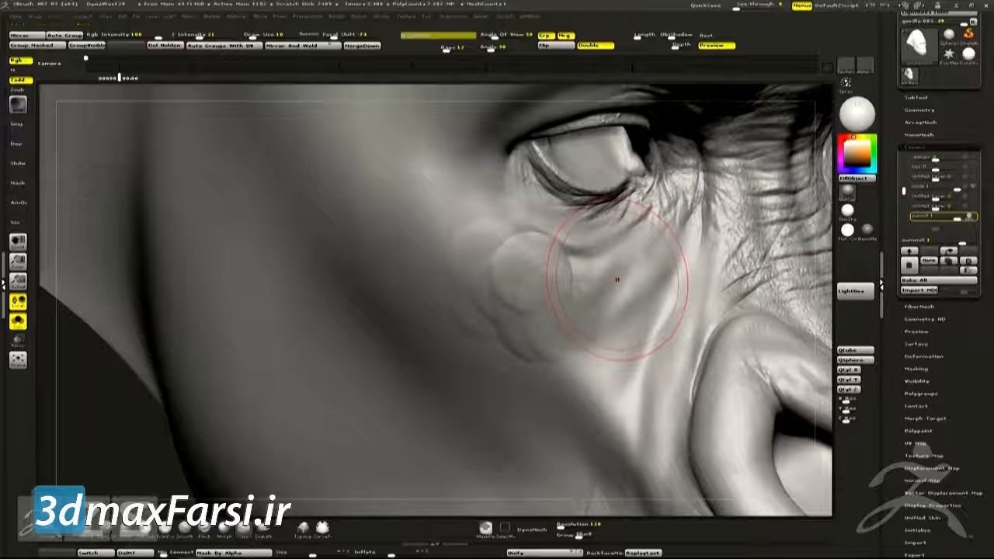
pyautogui.moveTo(472, 259); pyautogui.dragTo(472, 235)
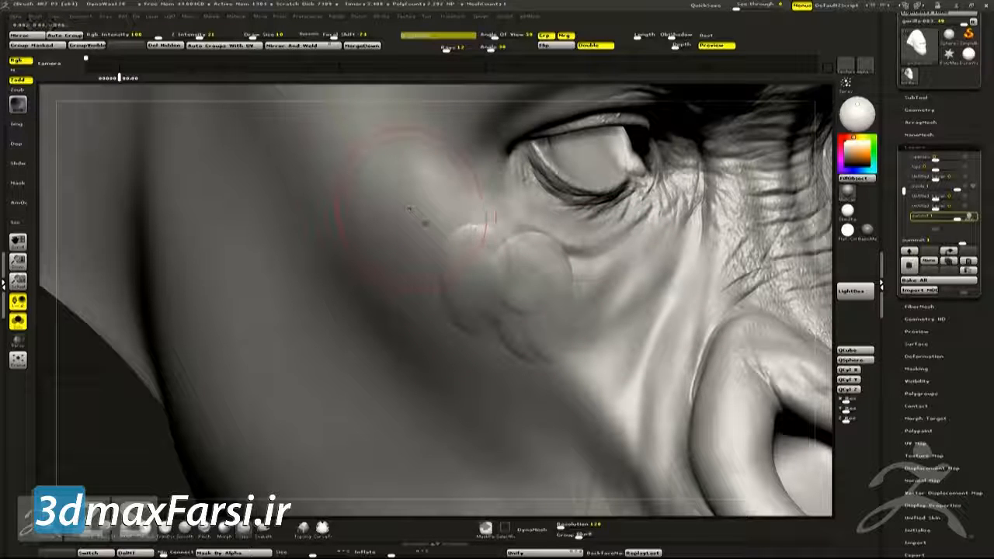
pyautogui.press('[')
pyautogui.moveTo(474, 226)
pyautogui.mouseDown()
pyautogui.moveTo(510, 230)
pyautogui.moveTo(513, 248)
pyautogui.mouseUp()
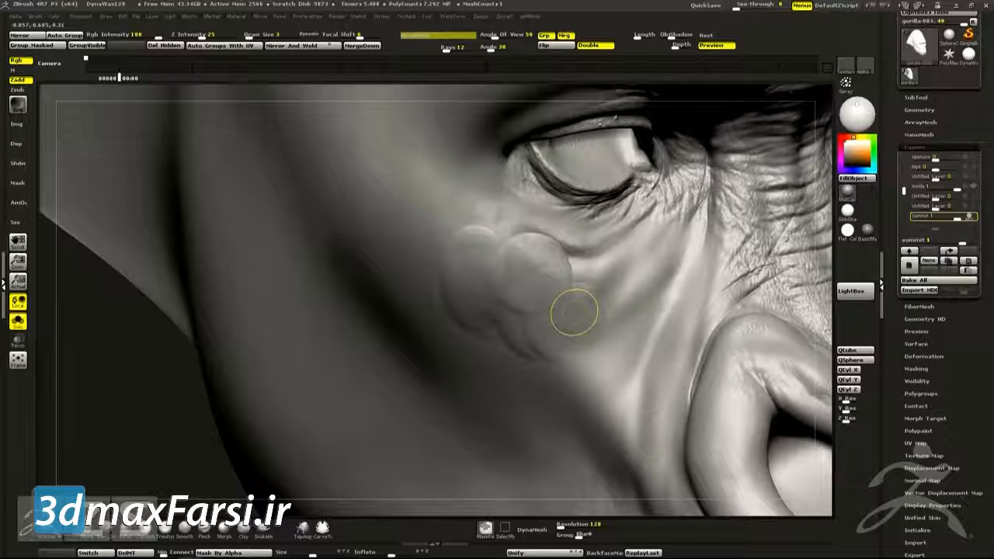
# - Remove the trial volumes from the cheek and turn the head to view the folds beside the nose
pyautogui.moveTo(572, 312)
pyautogui.mouseDown()
pyautogui.moveTo(536, 296)
pyautogui.moveTo(475, 233)
pyautogui.moveTo(513, 221)
pyautogui.mouseUp()
pyautogui.moveTo(497, 257)
pyautogui.mouseDown()
pyautogui.moveTo(578, 342)
pyautogui.moveTo(520, 349)
pyautogui.moveTo(478, 319)
pyautogui.mouseUp()
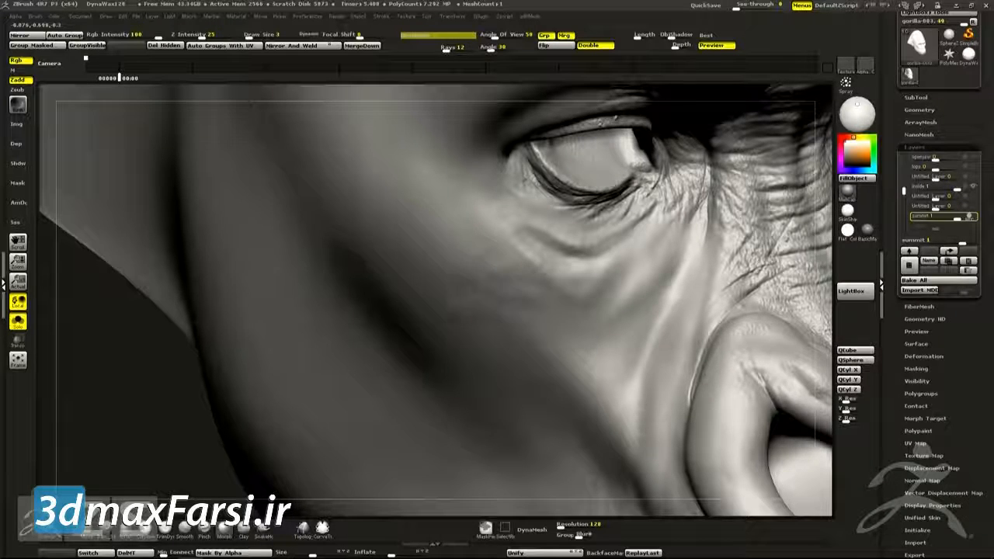
pyautogui.moveTo(646, 313)
pyautogui.mouseDown(button='right')
pyautogui.moveTo(571, 346)
pyautogui.moveTo(629, 288)
pyautogui.moveTo(572, 328)
pyautogui.mouseUp(button='right')
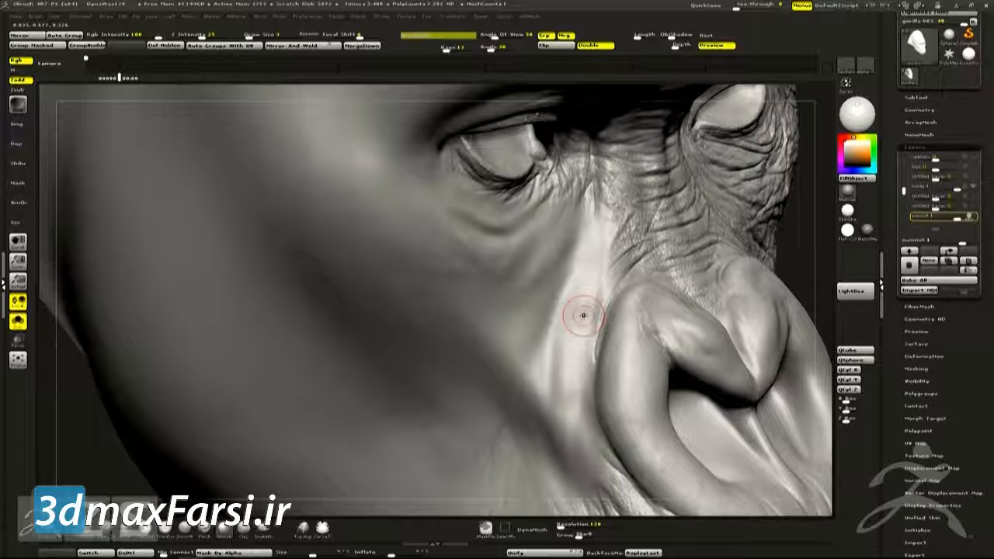
# - Carve soft folds below the lower eyelid from the inner to the outer eye corner and smooth their edges
pyautogui.press('shift')
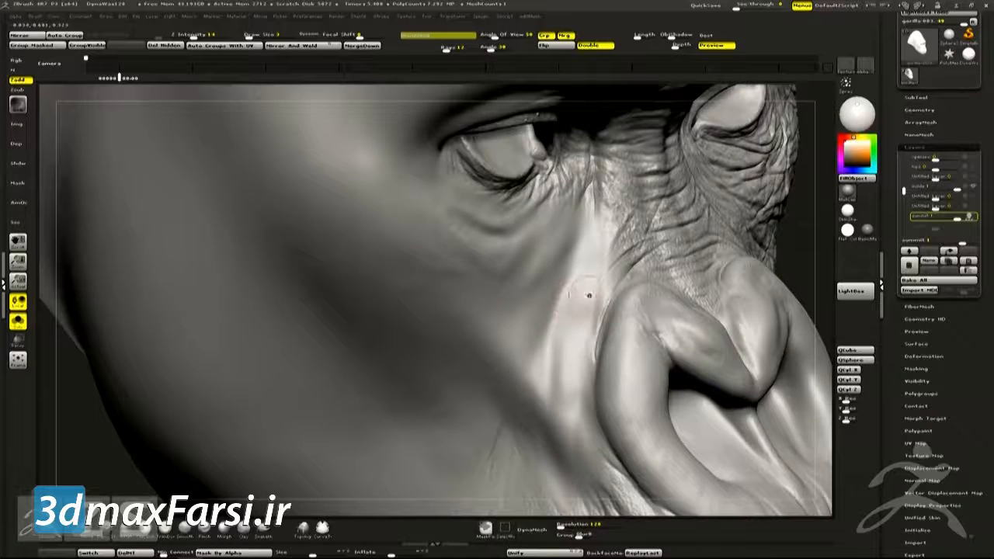
pyautogui.press('f')
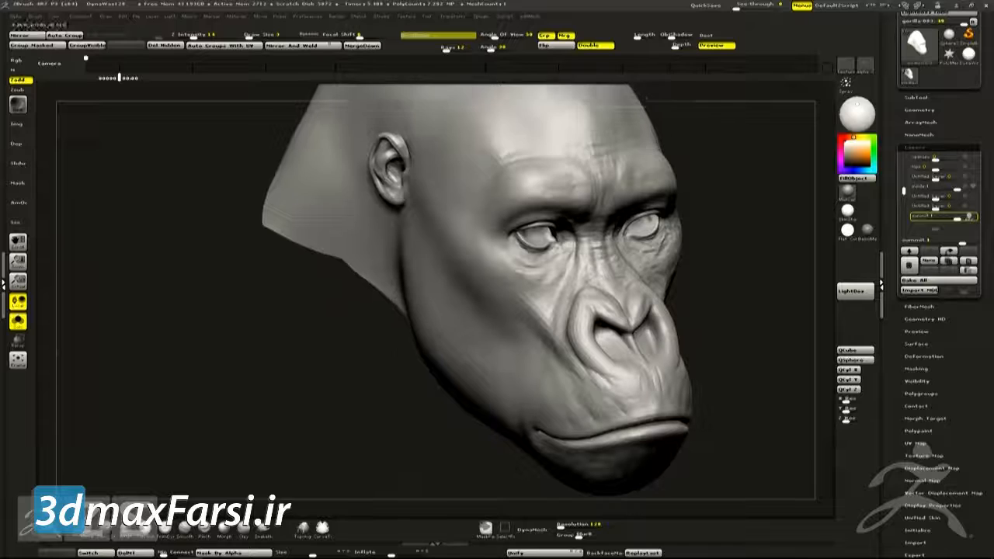
pyautogui.moveTo(179, 326); pyautogui.dragTo(575, 284)
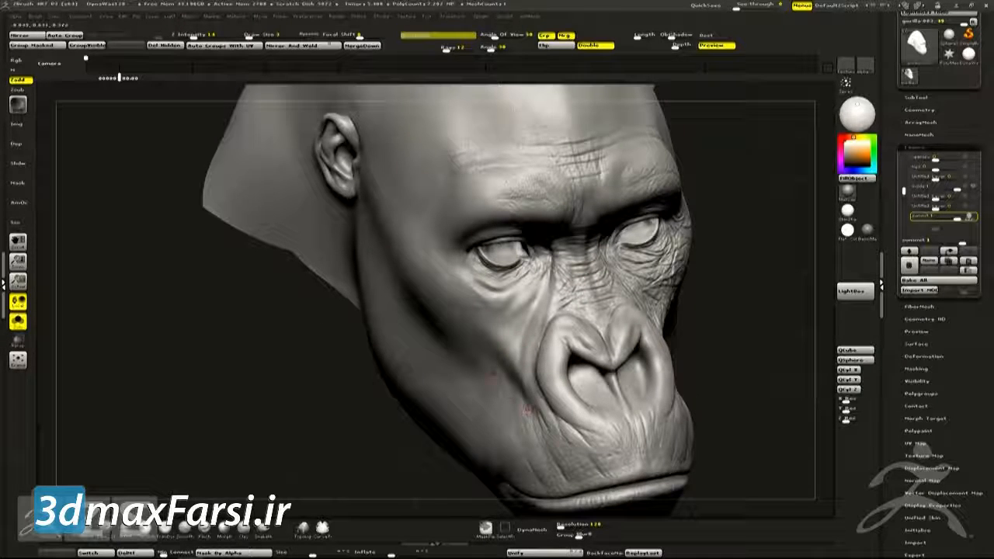
pyautogui.moveTo(533, 313)
pyautogui.keyDown('ctrl'); pyautogui.mouseDown(button='right')
pyautogui.moveTo(519, 319)
pyautogui.moveTo(517, 389)
pyautogui.mouseUp(button='right'); pyautogui.keyUp('ctrl')
pyautogui.press('alt')
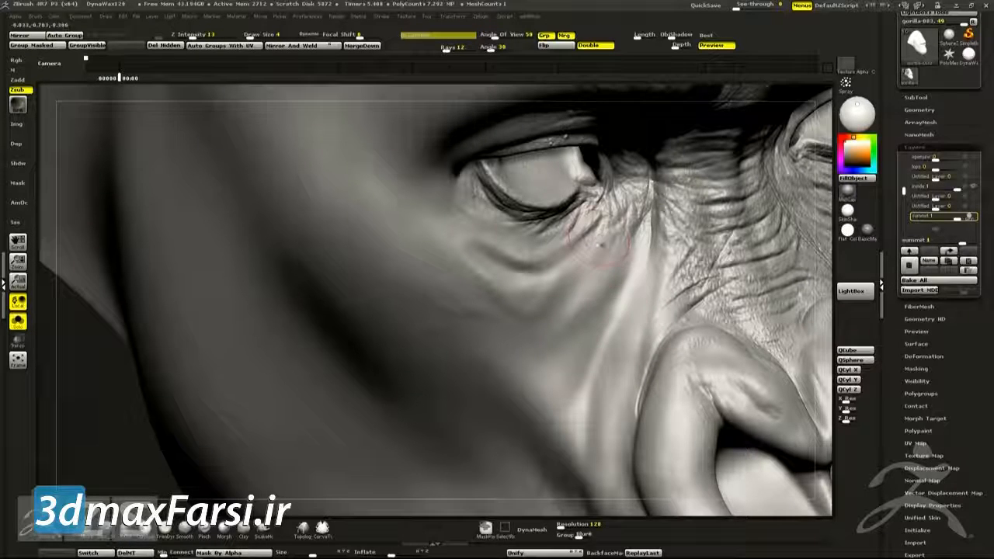
pyautogui.moveTo(598, 237)
pyautogui.mouseDown()
pyautogui.moveTo(531, 289)
pyautogui.moveTo(462, 292)
pyautogui.mouseUp()
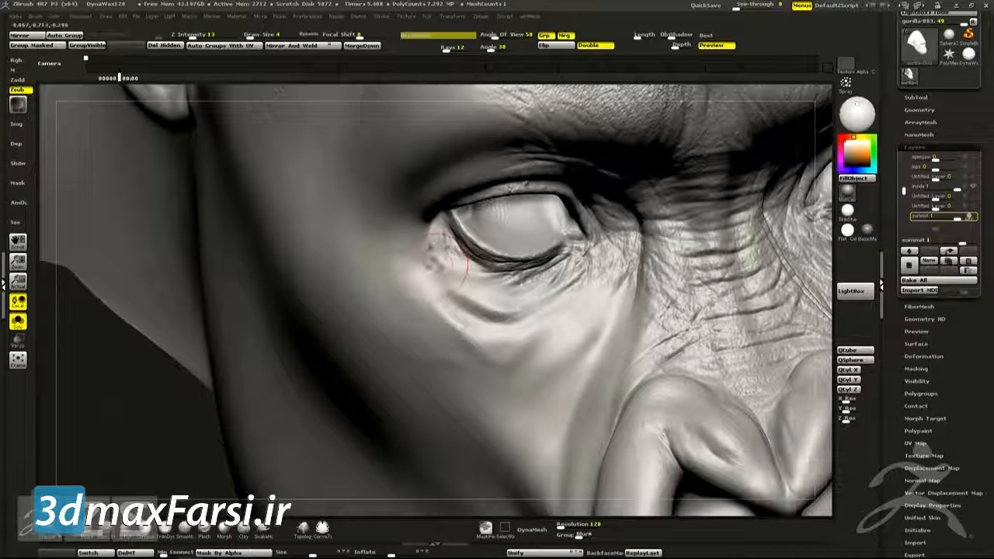
pyautogui.moveTo(556, 313); pyautogui.dragTo(567, 308, button='right')
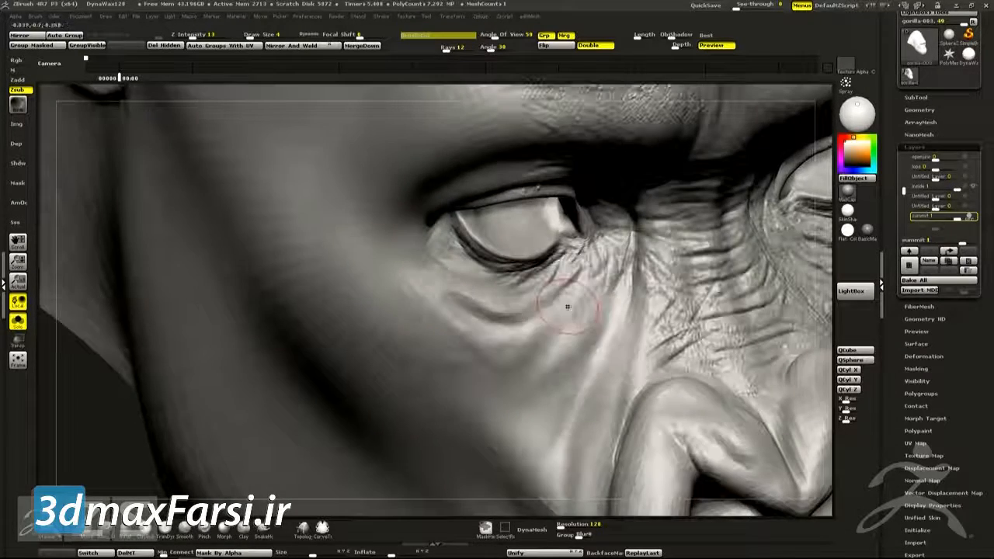
pyautogui.moveTo(567, 308)
pyautogui.keyDown('shift'); pyautogui.mouseDown()
pyautogui.moveTo(579, 305)
pyautogui.moveTo(571, 287)
pyautogui.moveTo(559, 283)
pyautogui.moveTo(556, 296)
pyautogui.mouseUp(); pyautogui.keyUp('shift')
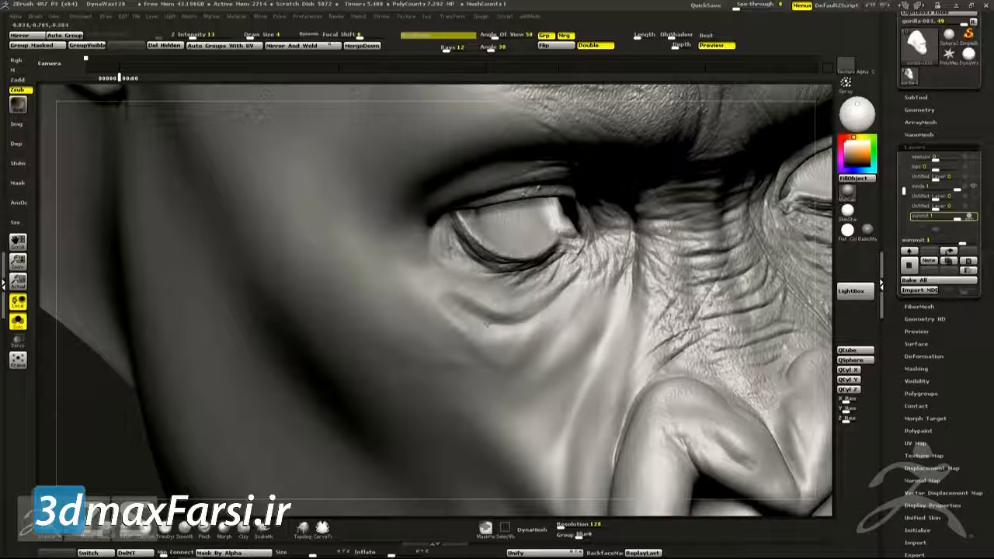
pyautogui.moveTo(595, 287)
pyautogui.mouseDown()
pyautogui.moveTo(510, 374)
pyautogui.moveTo(565, 339)
pyautogui.moveTo(555, 369)
pyautogui.mouseUp()
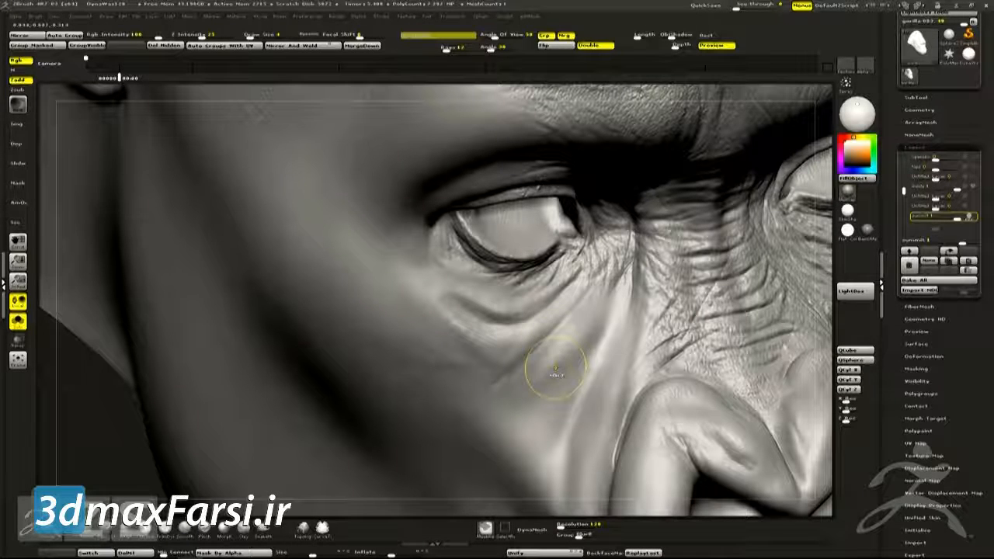
pyautogui.hotkey('ctrl', 'z')
pyautogui.hotkey('ctrl', 'z')
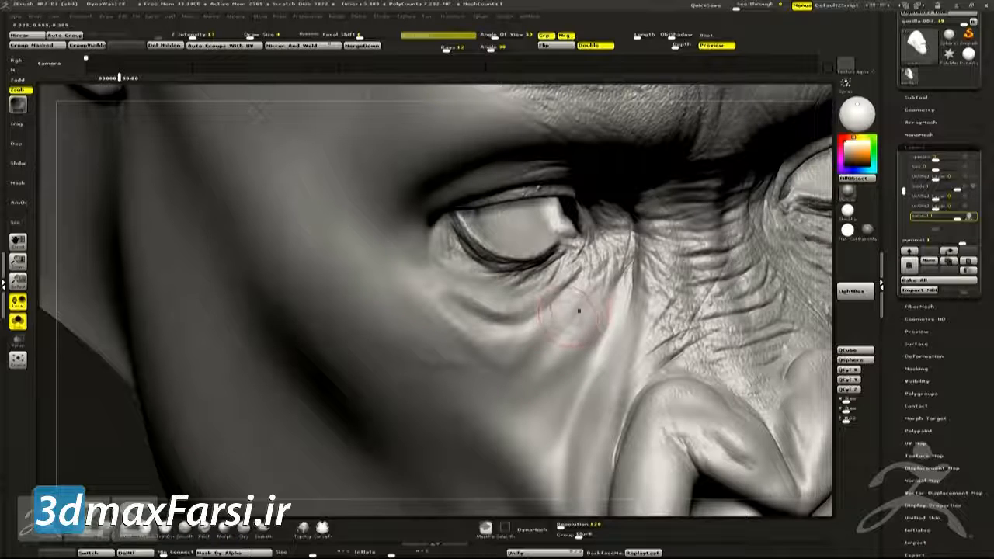
# - Carve a diagonal crease from the inner eye corner across the upper cheek and a fold curving below the outer eye corner
pyautogui.moveTo(573, 312); pyautogui.dragTo(513, 382)
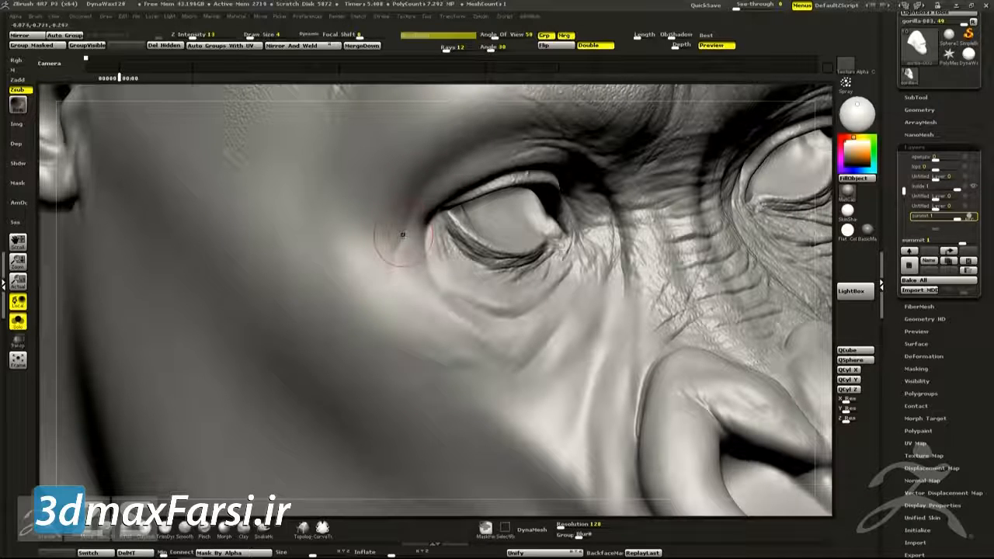
pyautogui.press('alt')
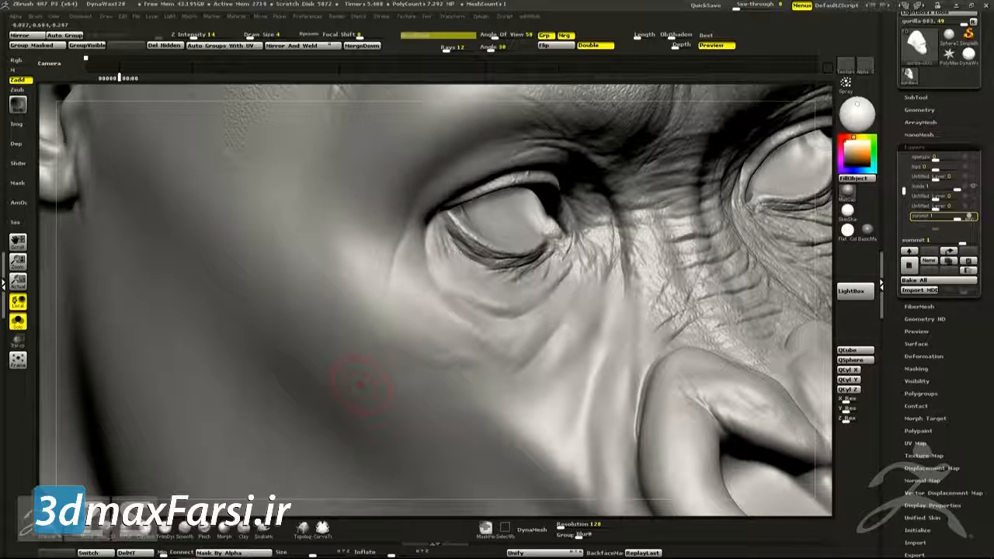
pyautogui.moveTo(472, 265)
pyautogui.mouseDown(button='right')
pyautogui.moveTo(411, 261)
pyautogui.moveTo(394, 274)
pyautogui.mouseUp(button='right')
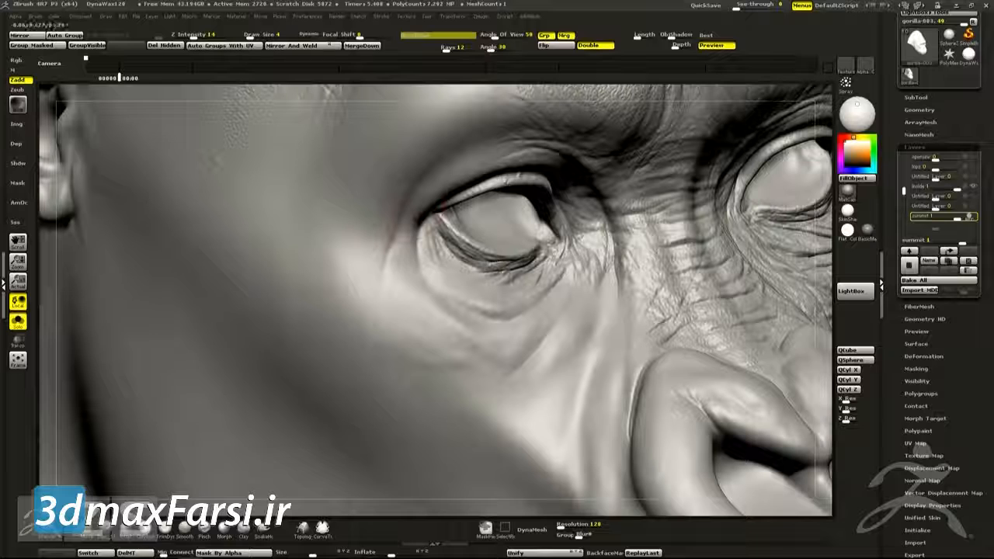
pyautogui.moveTo(435, 260); pyautogui.dragTo(431, 226, button='right')
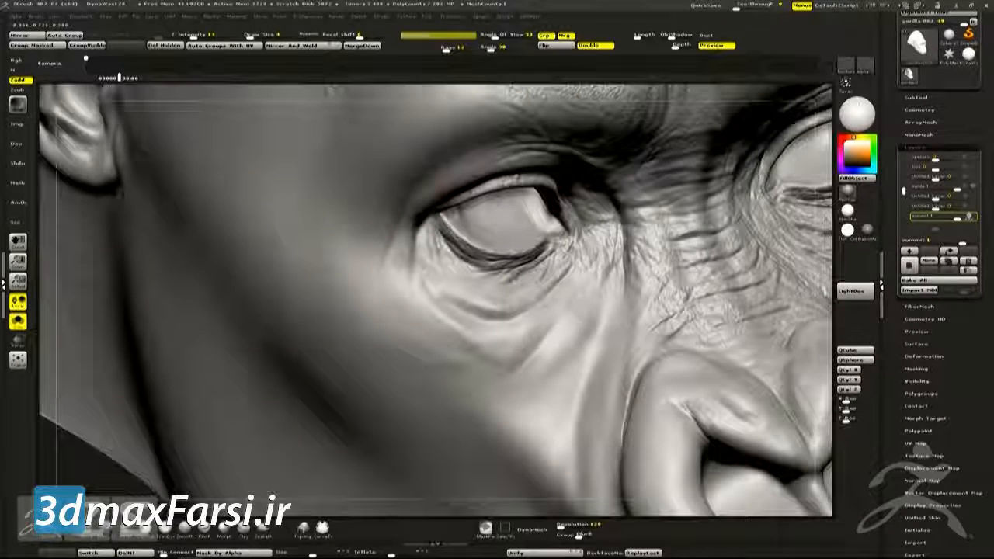
# - Deepen the folds around the outer eye corner and fade them back with the Morph brush
pyautogui.moveTo(431, 268); pyautogui.dragTo(389, 265, button='right')
pyautogui.press('alt')
pyautogui.moveTo(458, 313); pyautogui.dragTo(438, 292, button='right')
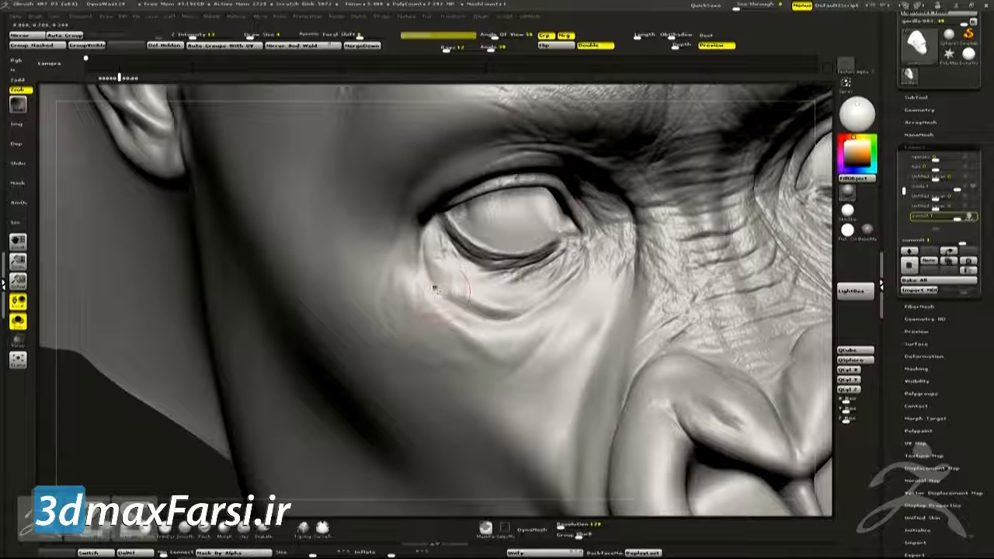
pyautogui.moveTo(439, 292); pyautogui.dragTo(416, 261)
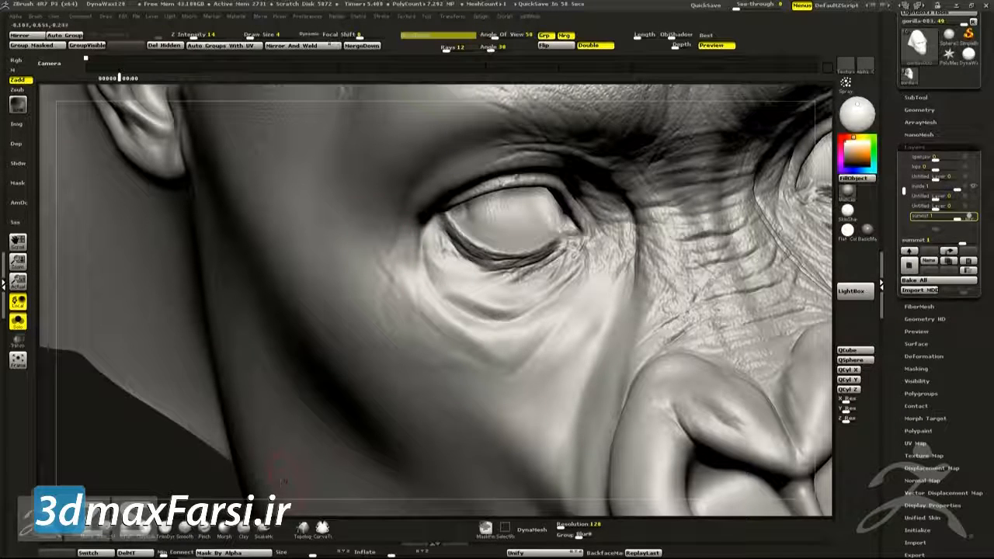
pyautogui.click(224, 529)
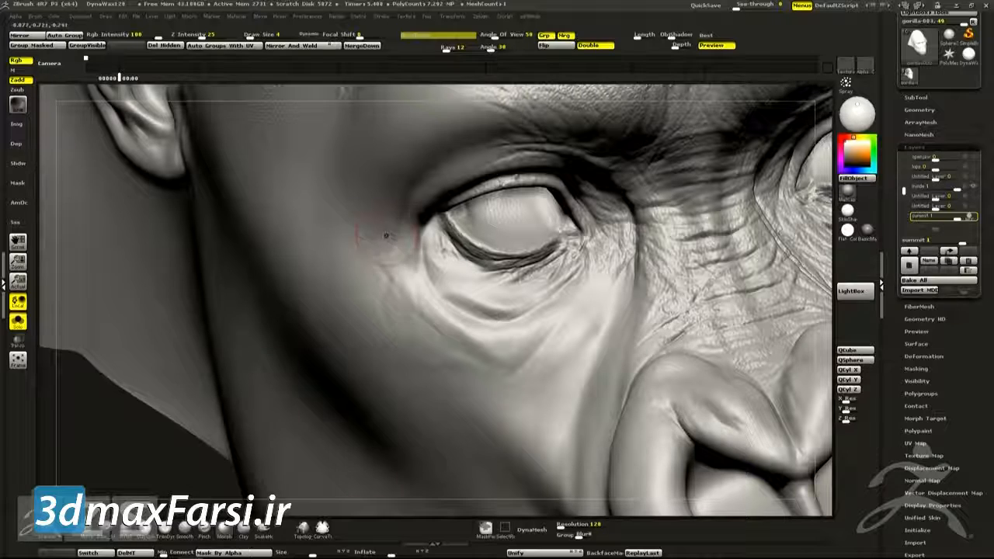
pyautogui.moveTo(389, 255); pyautogui.dragTo(384, 267)
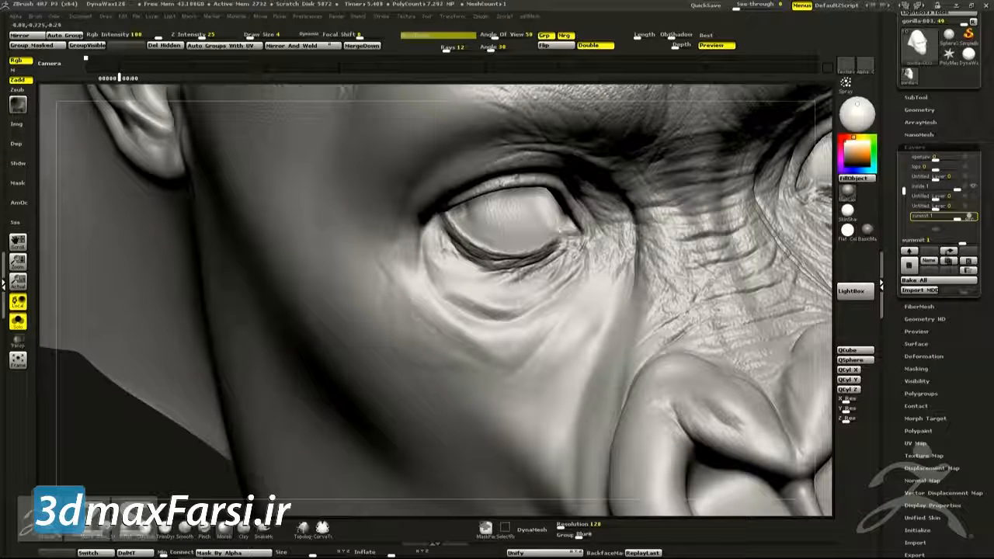
# - Carve wrinkles with the Dam Standard brush from the outer eye corner and from the inner corner around the eye bag
pyautogui.press('b')
pyautogui.press('d')
pyautogui.press('s')
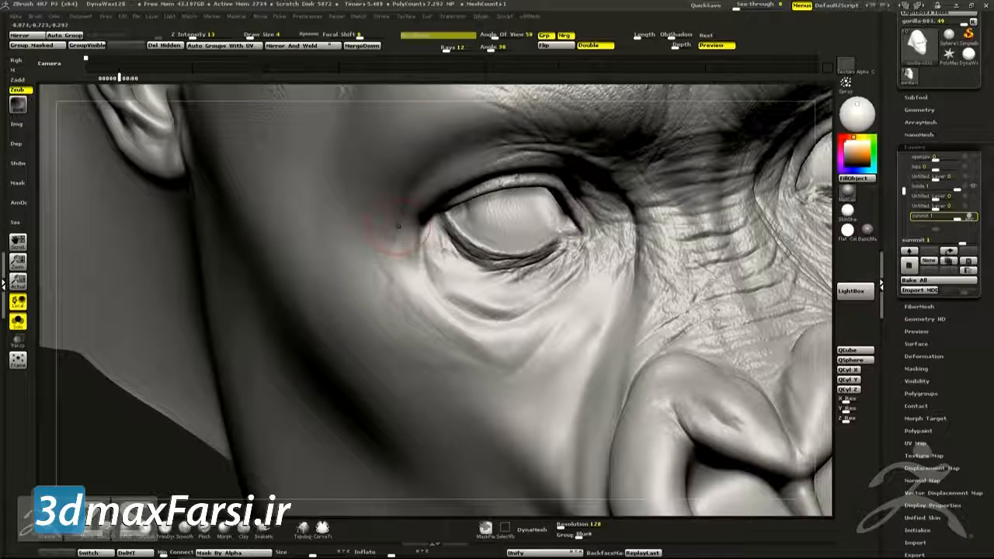
pyautogui.moveTo(400, 256); pyautogui.dragTo(460, 314)
pyautogui.moveTo(505, 292); pyautogui.dragTo(578, 281, button='right')
pyautogui.moveTo(579, 266); pyautogui.dragTo(501, 330)
pyautogui.moveTo(503, 342)
pyautogui.mouseDown(button='right')
pyautogui.moveTo(499, 382)
pyautogui.moveTo(622, 233)
pyautogui.mouseUp(button='right')
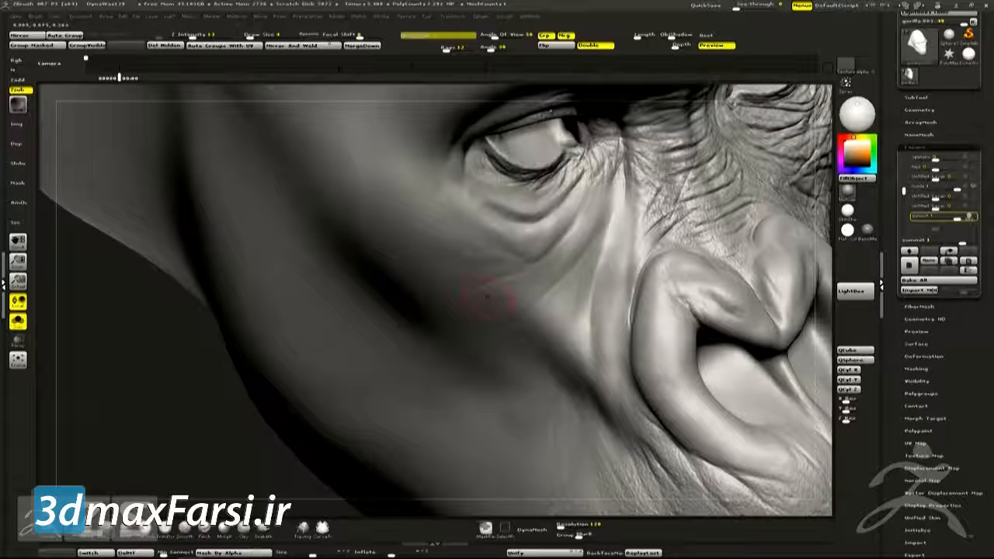
# - Add finer crossing wrinkles on the upper cheek below the eye bag
pyautogui.moveTo(486, 291); pyautogui.dragTo(571, 192, button='right')
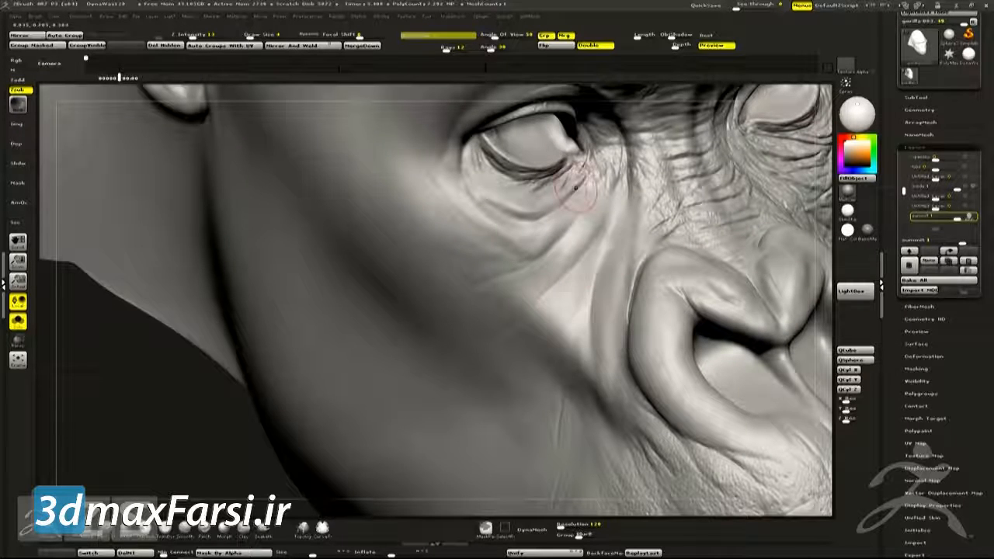
pyautogui.moveTo(485, 231)
pyautogui.mouseDown(button='right')
pyautogui.moveTo(461, 194)
pyautogui.moveTo(441, 196)
pyautogui.mouseUp(button='right')
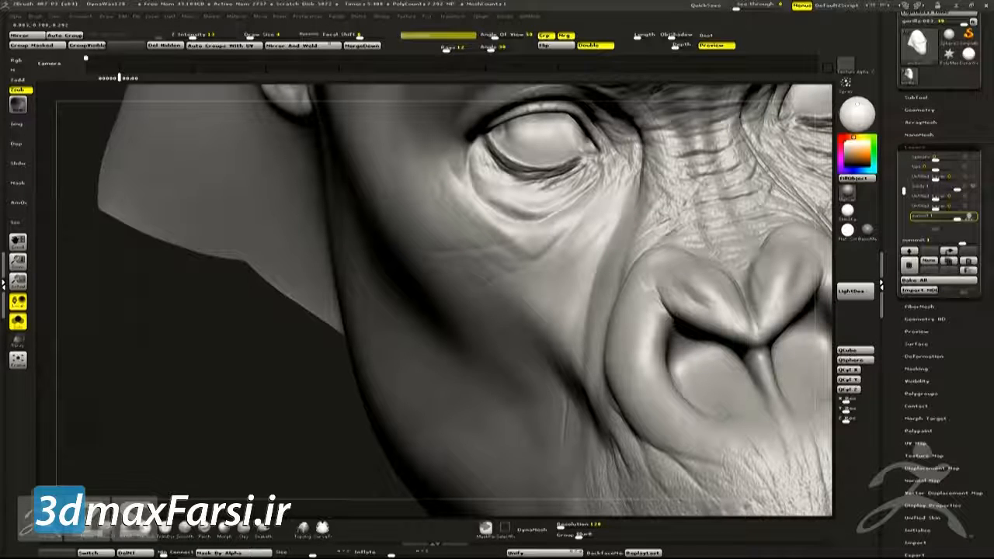
pyautogui.moveTo(504, 269); pyautogui.dragTo(555, 281)
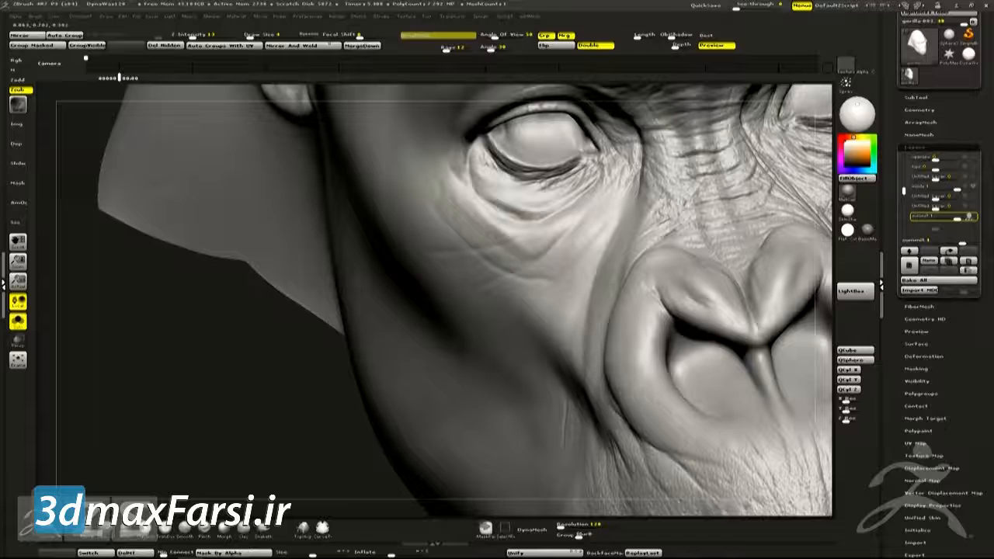
pyautogui.moveTo(528, 208)
pyautogui.mouseDown(button='right')
pyautogui.moveTo(494, 207)
pyautogui.moveTo(548, 219)
pyautogui.moveTo(561, 238)
pyautogui.mouseUp(button='right')
pyautogui.press('alt')
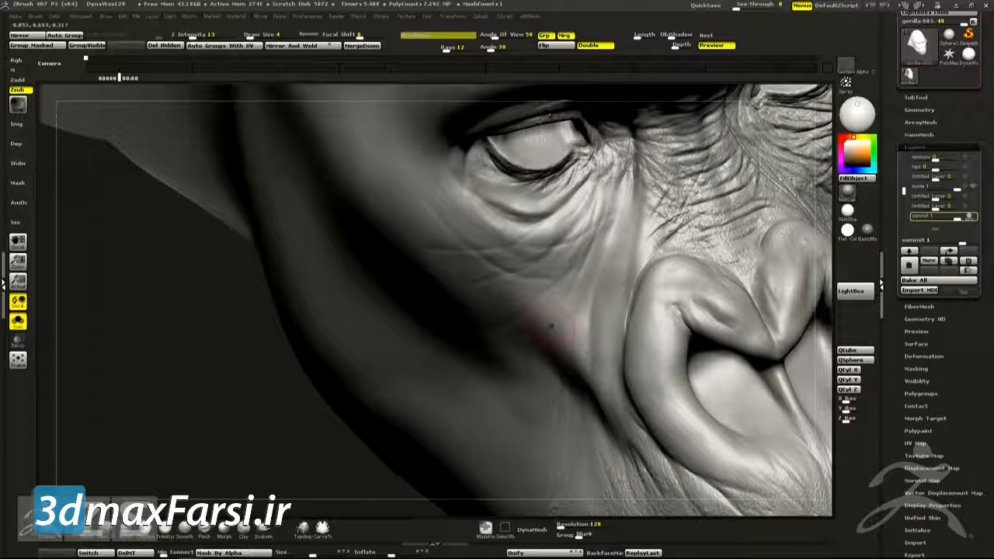
# - Build up and smooth the strip of skin between the inner eye corner and the nose
pyautogui.press('alt')
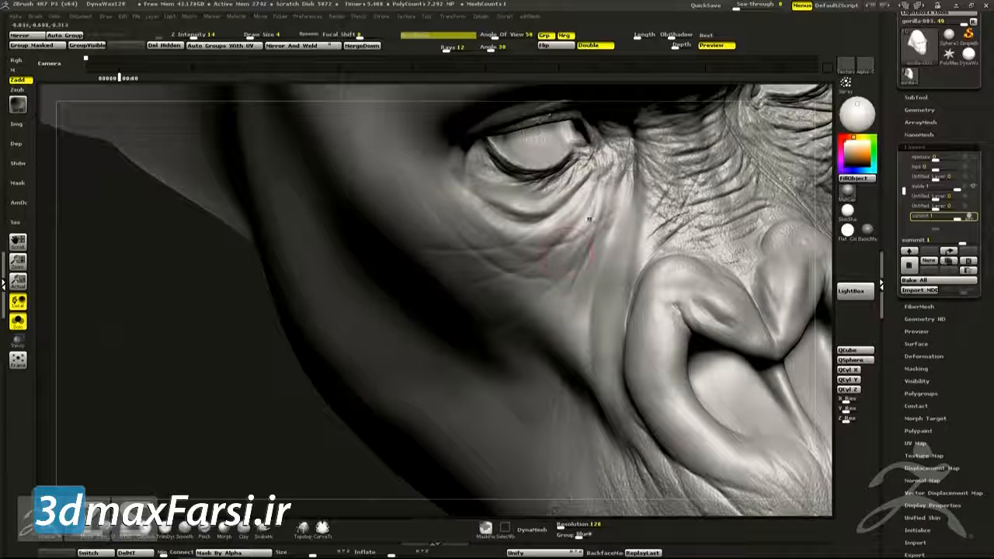
pyautogui.moveTo(594, 208)
pyautogui.mouseDown()
pyautogui.moveTo(588, 228)
pyautogui.moveTo(595, 206)
pyautogui.mouseUp()
pyautogui.press('shift')
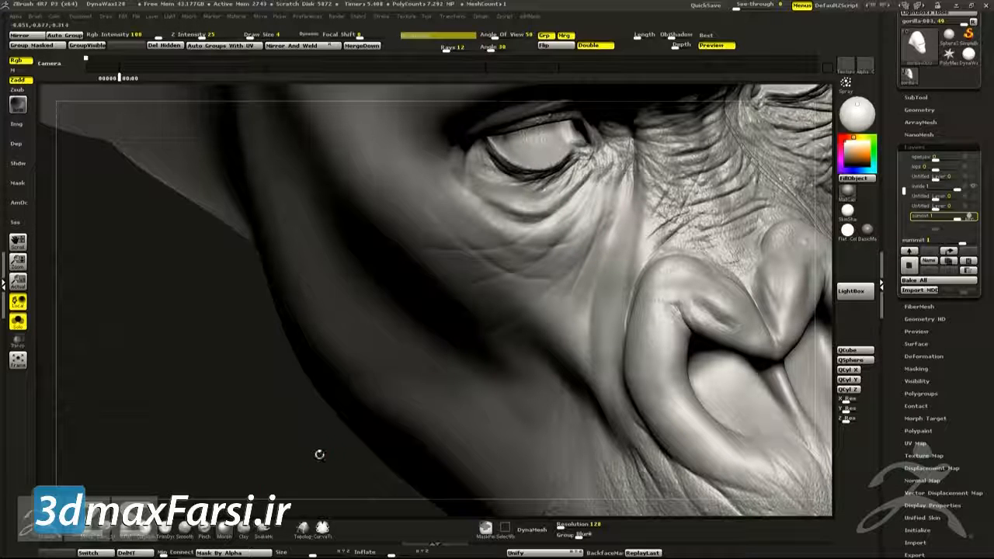
pyautogui.moveTo(598, 213)
pyautogui.mouseDown()
pyautogui.moveTo(588, 232)
pyautogui.moveTo(575, 228)
pyautogui.mouseUp()
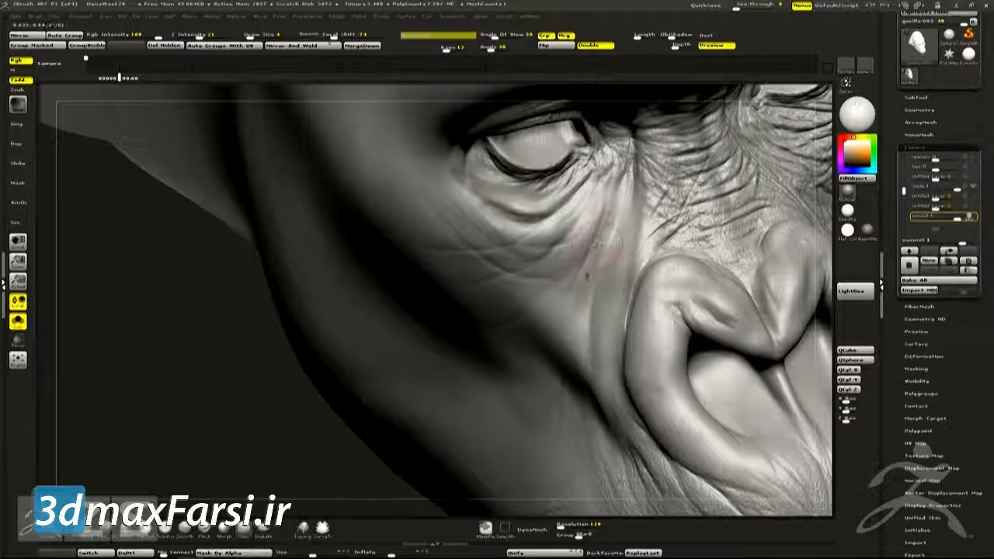
pyautogui.press('alt')
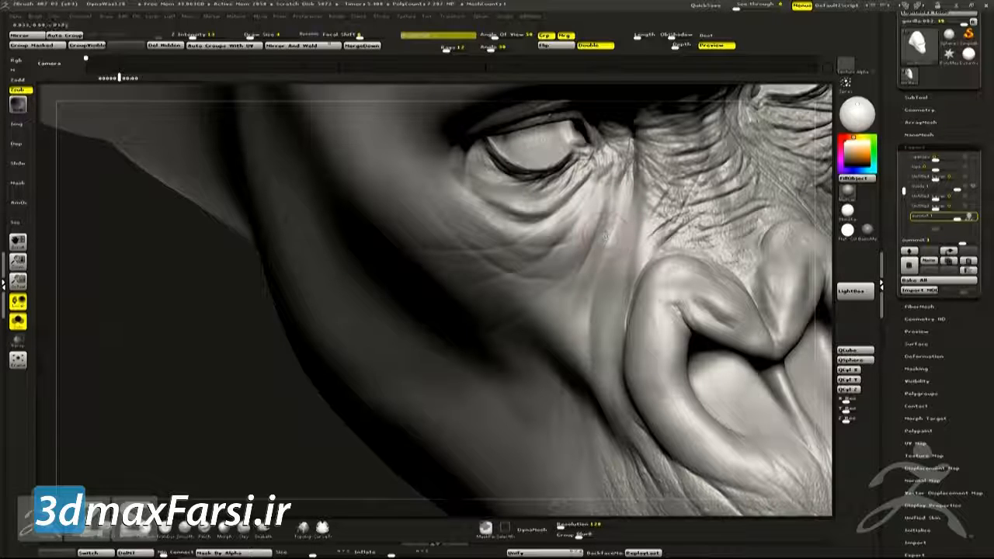
# - Cut long creases beside the nostril up toward the inner eye corner and raise the folds between them
pyautogui.moveTo(592, 255); pyautogui.dragTo(544, 278, button='right')
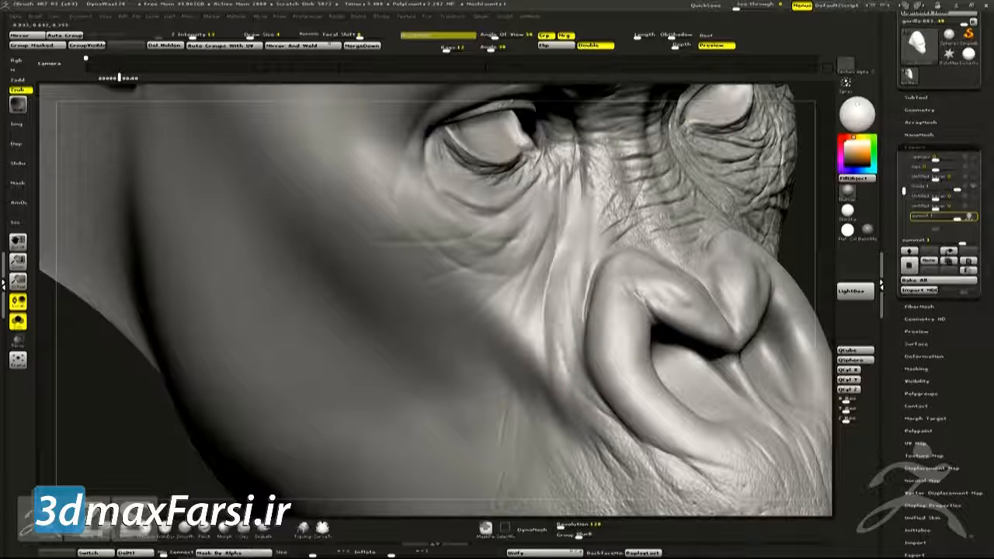
pyautogui.press('alt')
pyautogui.press('alt')
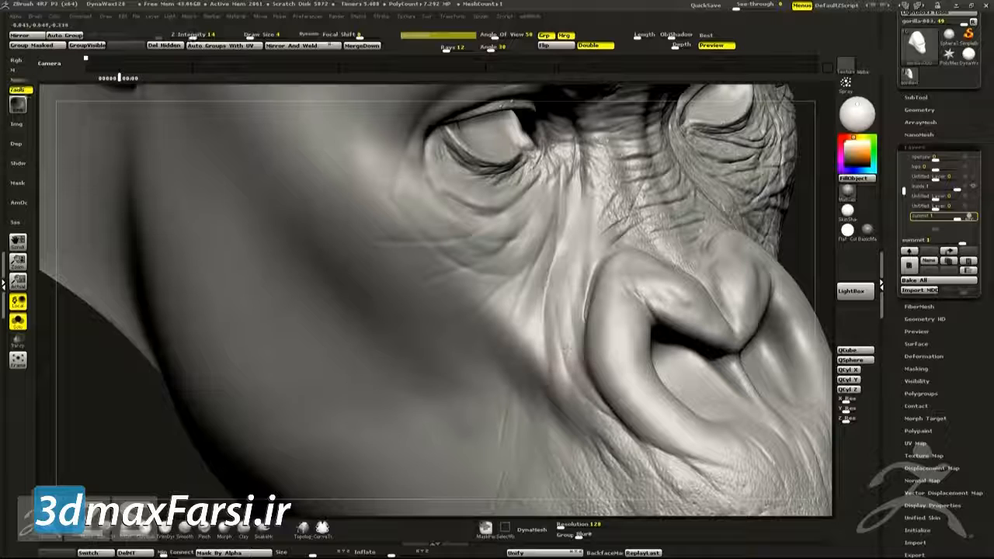
pyautogui.moveTo(573, 279); pyautogui.dragTo(563, 188)
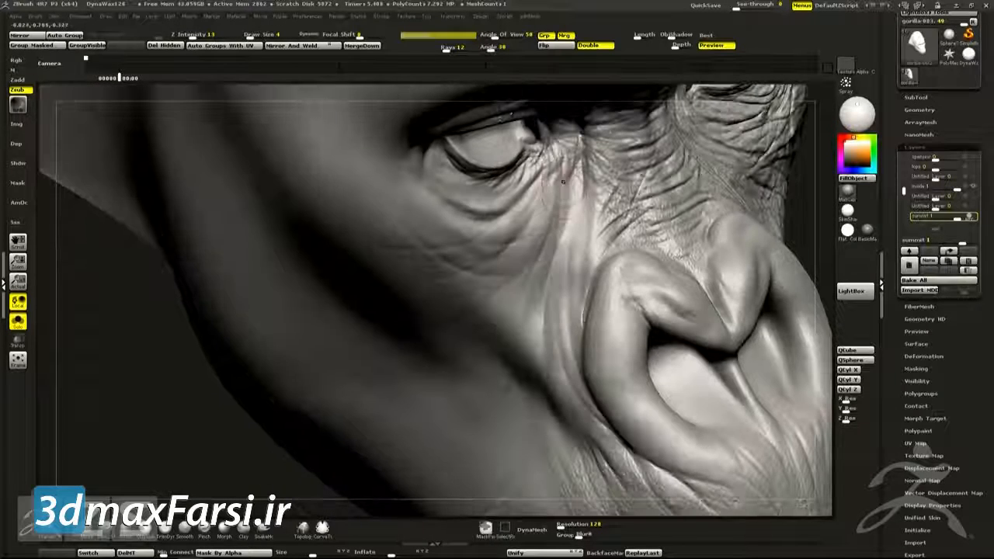
pyautogui.press('alt')
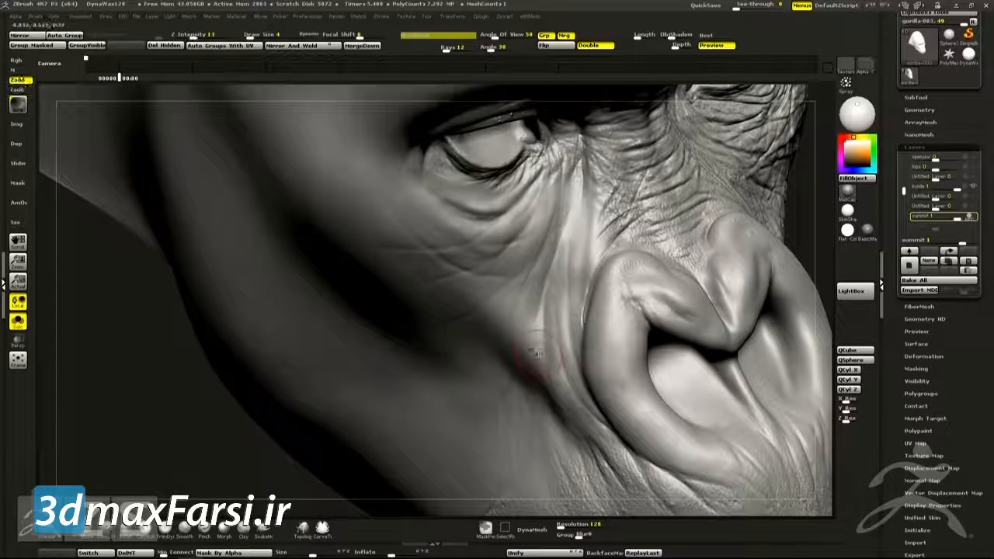
pyautogui.moveTo(550, 318)
pyautogui.mouseDown()
pyautogui.moveTo(571, 283)
pyautogui.moveTo(650, 293)
pyautogui.moveTo(661, 260)
pyautogui.moveTo(598, 280)
pyautogui.mouseUp()
# - Review the whole gorilla head from the side and use the second custom view slot for the document
pyautogui.moveTo(705, 300); pyautogui.dragTo(675, 290)
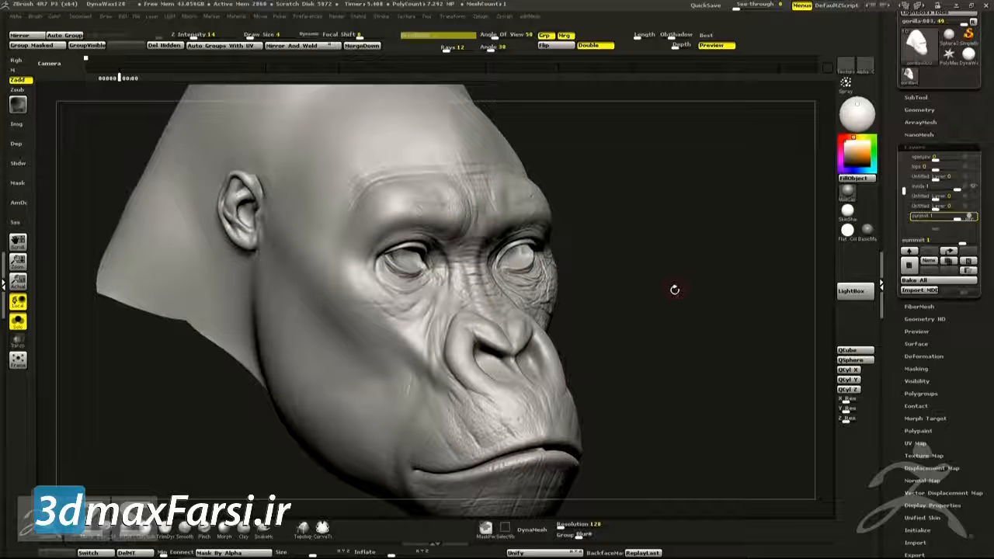
pyautogui.moveTo(675, 290); pyautogui.dragTo(632, 282)
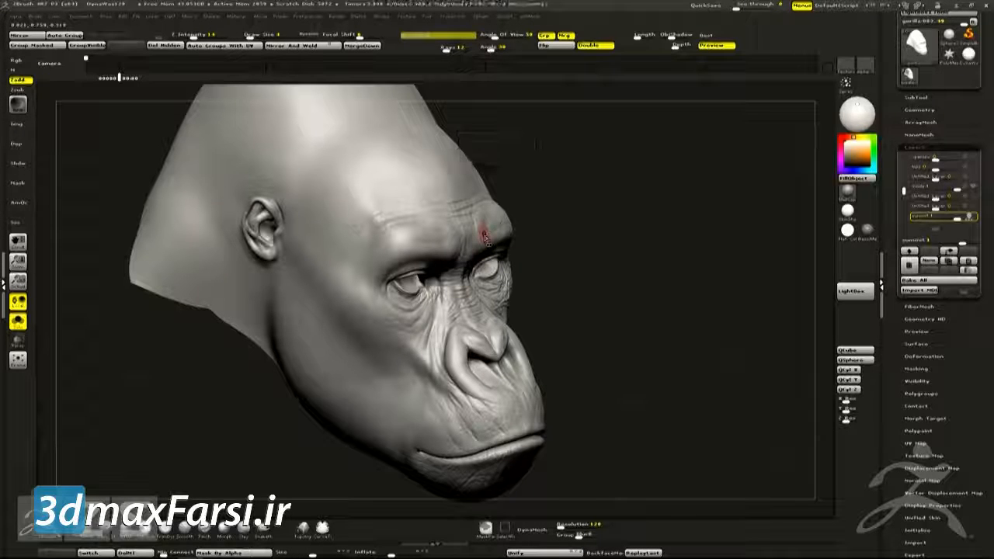
pyautogui.click(81, 16)
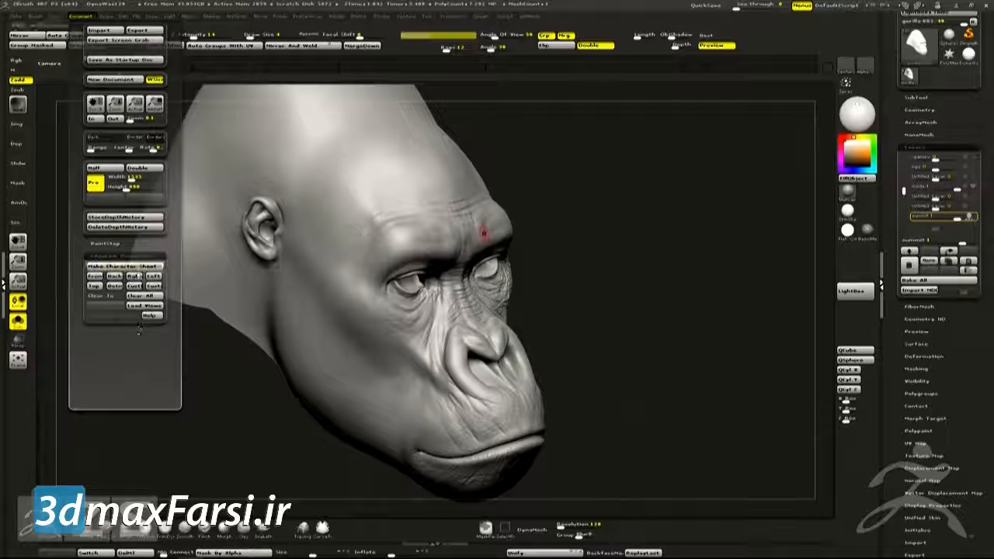
pyautogui.click(155, 287)
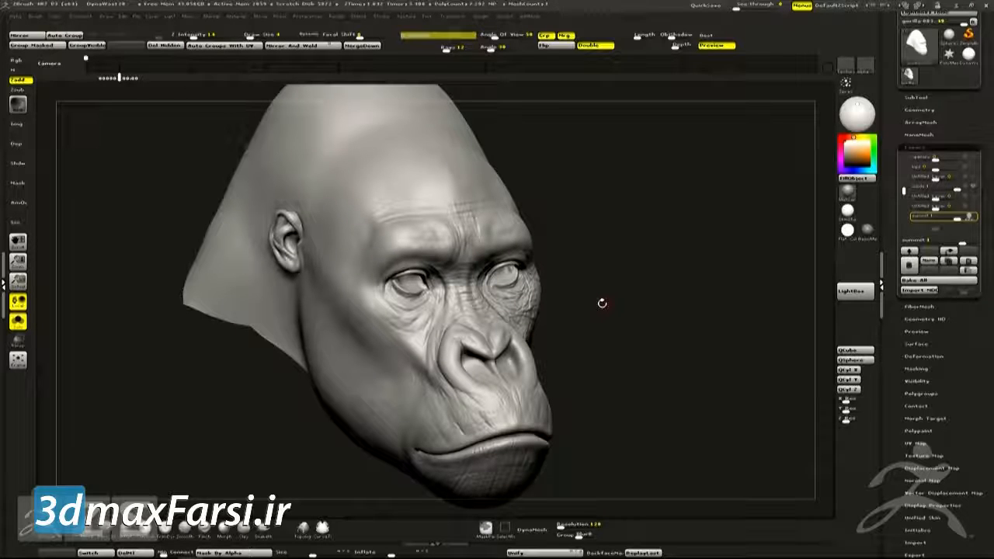
# - Review the new eye bag and cheek folds on the gorilla head, both up close and at whole-head distance
pyautogui.keyDown('alt'); pyautogui.moveTo(588, 297); pyautogui.dragTo(565, 325); pyautogui.keyUp('alt')
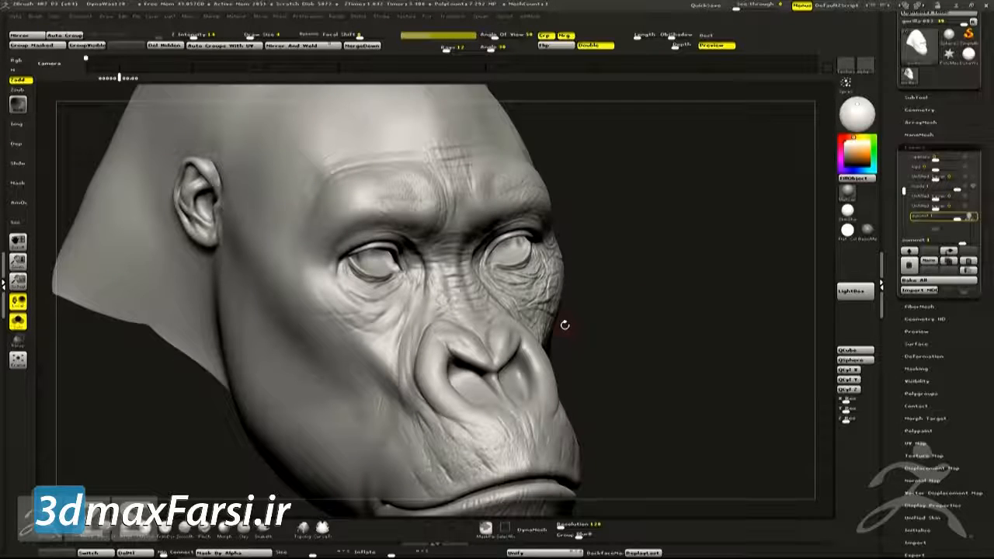
pyautogui.keyDown('alt'); pyautogui.moveTo(533, 286); pyautogui.dragTo(570, 296); pyautogui.keyUp('alt')
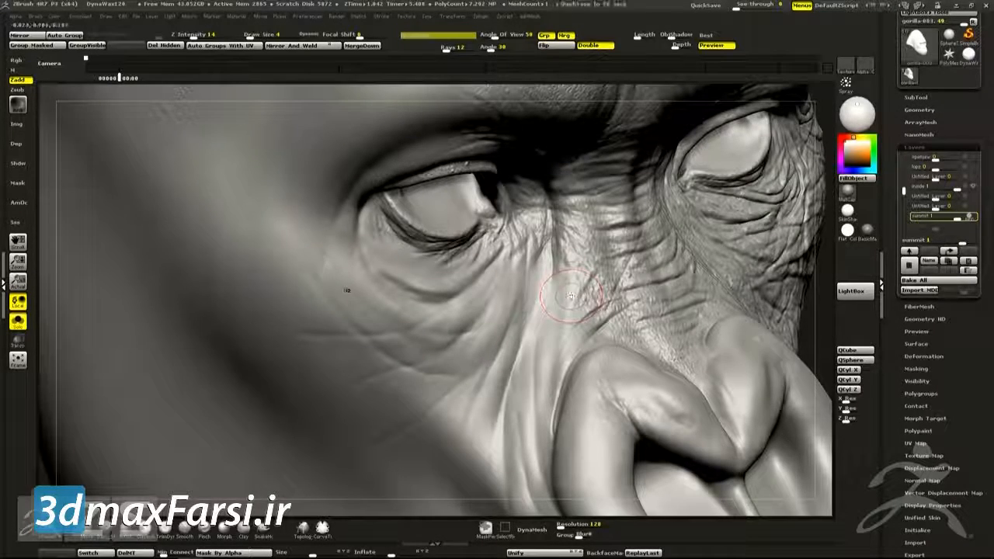
pyautogui.keyDown('alt'); pyautogui.moveTo(458, 284); pyautogui.dragTo(582, 257); pyautogui.keyUp('alt')
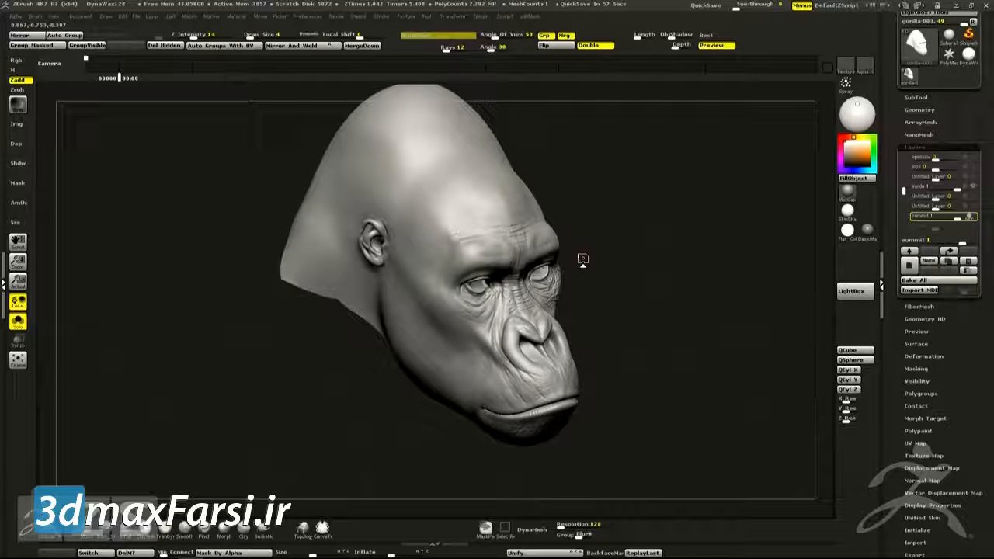
pyautogui.keyDown('alt'); pyautogui.moveTo(582, 279); pyautogui.dragTo(582, 435); pyautogui.keyUp('alt')
pyautogui.keyDown('alt'); pyautogui.moveTo(539, 250); pyautogui.dragTo(585, 284); pyautogui.keyUp('alt')
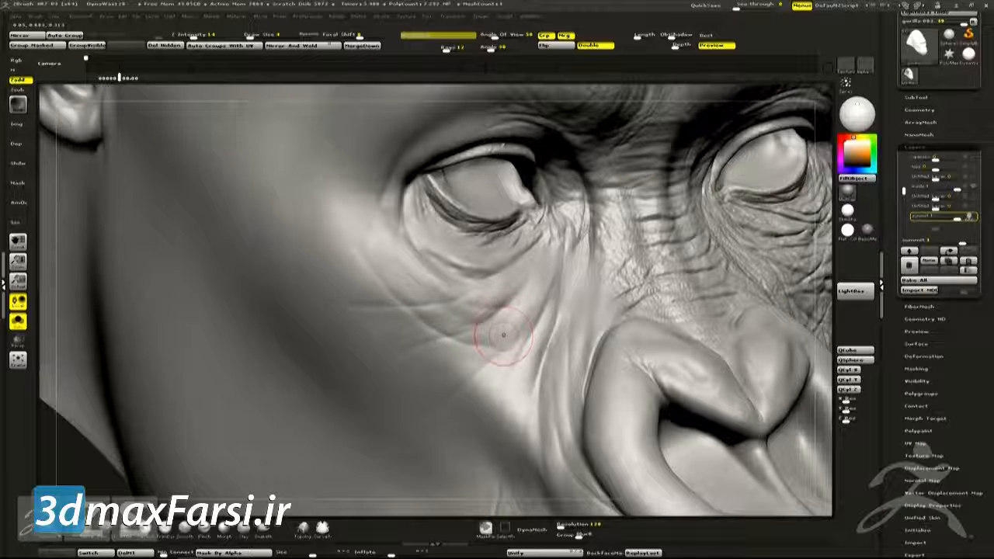
pyautogui.press('f')
pyautogui.moveTo(616, 293); pyautogui.dragTo(664, 267)
pyautogui.press('space')
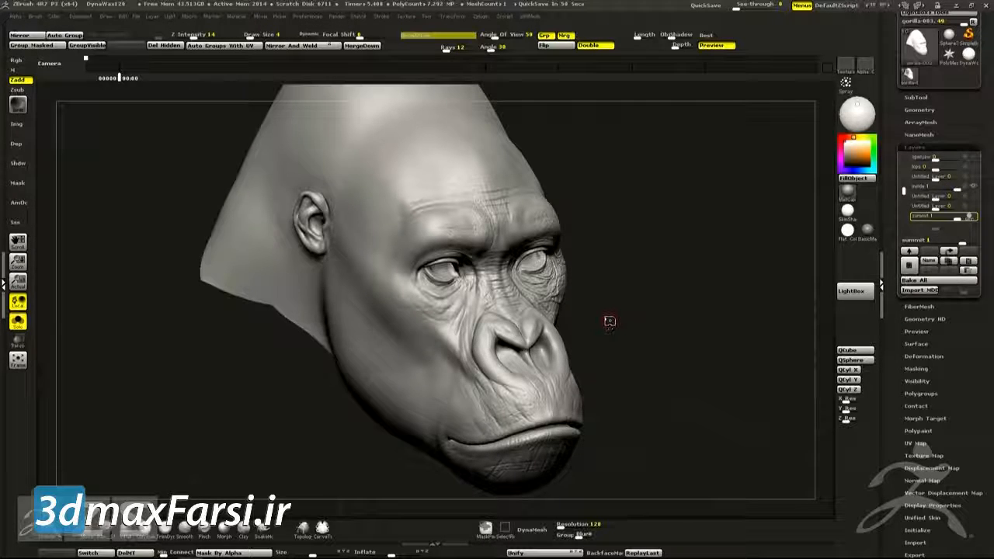
pyautogui.moveTo(659, 266); pyautogui.dragTo(652, 299)
pyautogui.keyDown('ctrl'); pyautogui.moveTo(576, 291); pyautogui.dragTo(575, 288, button='right'); pyautogui.keyUp('ctrl')
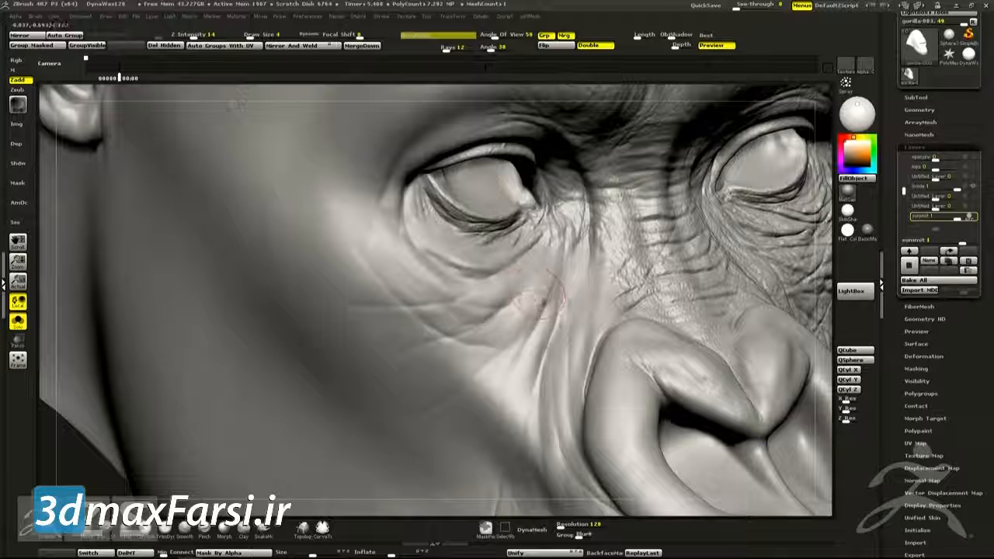
# - Refine the creases between the inner eye corner and the nostril, undo one stroke, and compare them with the detailed opposite cheek
pyautogui.press('alt')
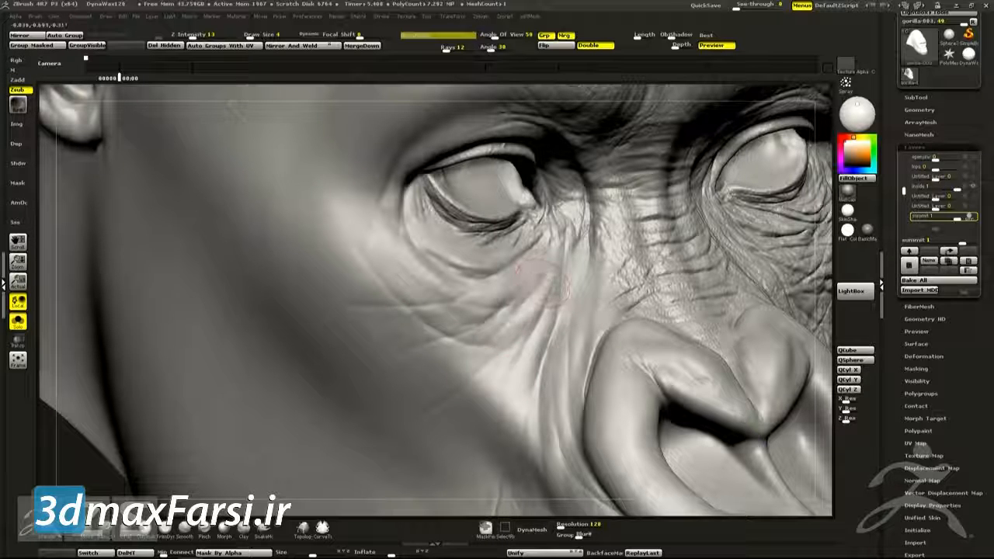
pyautogui.press('ctrl')
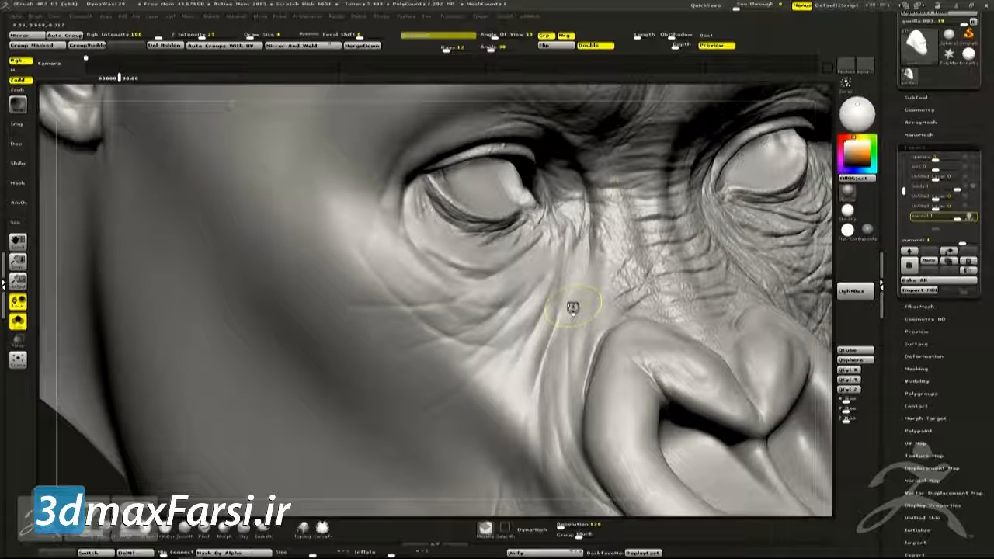
pyautogui.hotkey('ctrl', 'z')
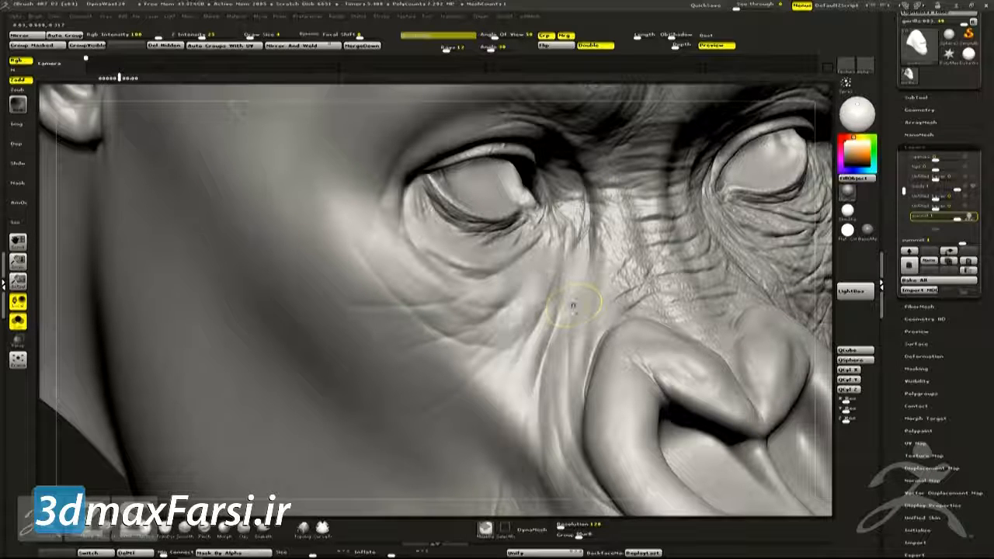
pyautogui.press('alt')
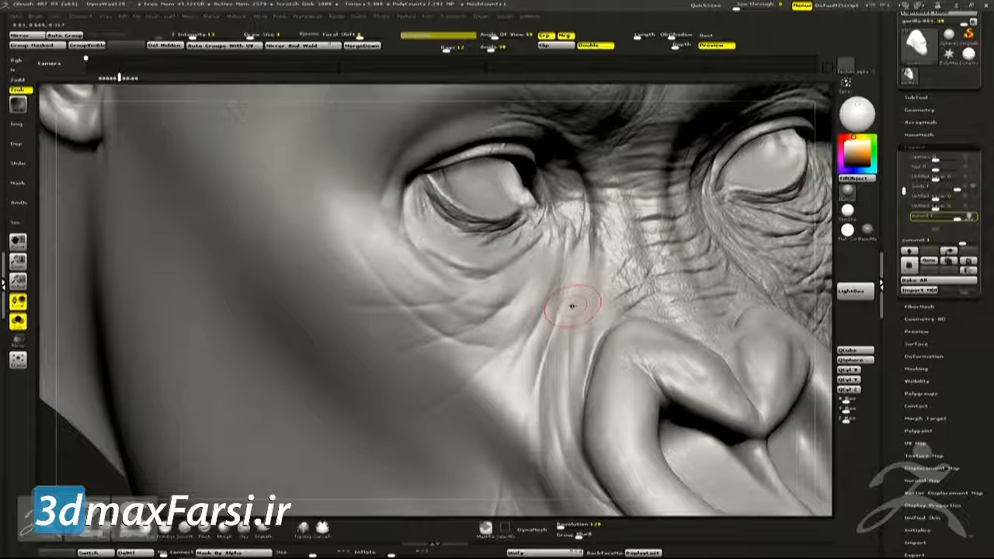
pyautogui.moveTo(506, 365); pyautogui.dragTo(311, 353, button='right')
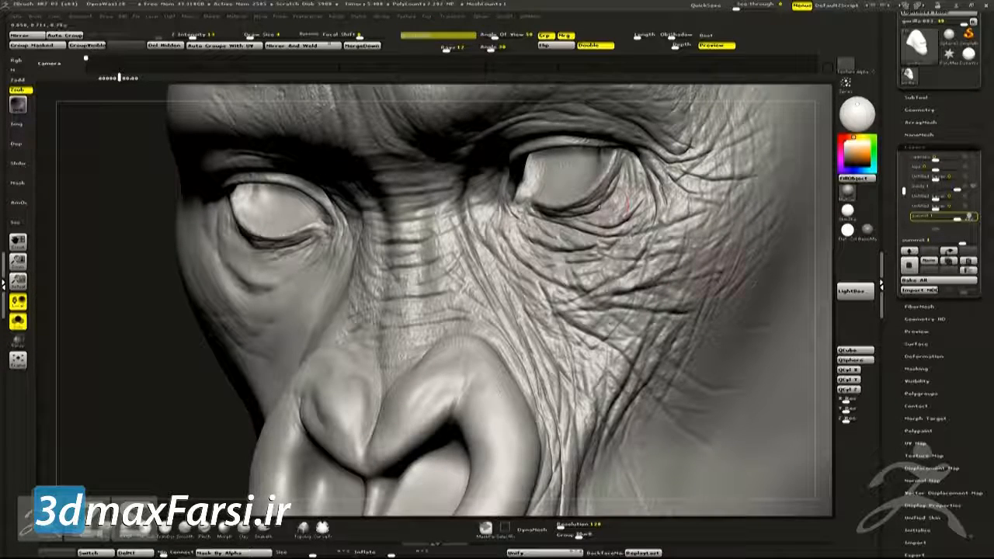
pyautogui.moveTo(693, 246)
pyautogui.mouseDown(button='right')
pyautogui.moveTo(589, 312)
pyautogui.moveTo(536, 328)
pyautogui.mouseUp(button='right')
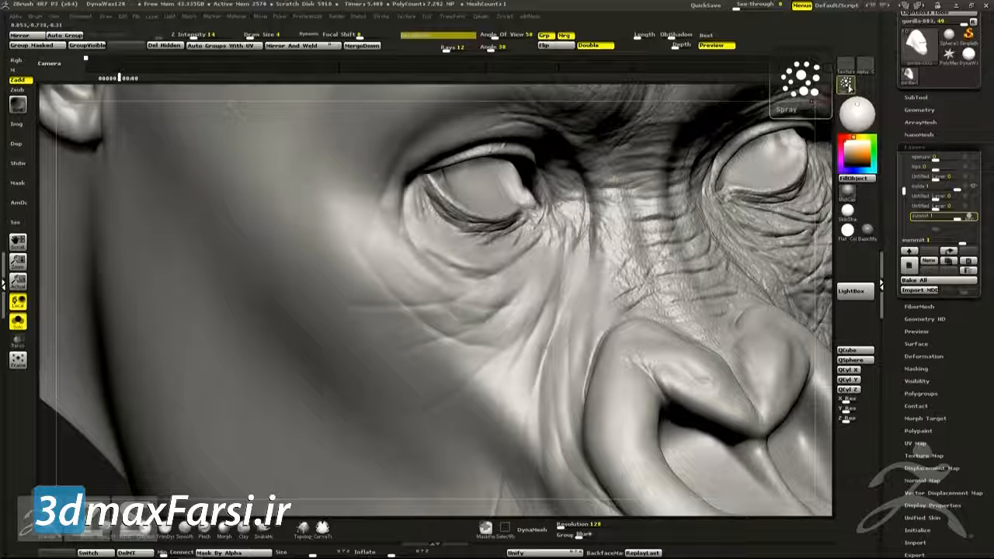
# - Spray fine skin grain over the upper cheek, eye bag and folds beside the nose at Z Intensity 6
pyautogui.click(842, 82)
pyautogui.click(842, 81)
pyautogui.click(469, 165)
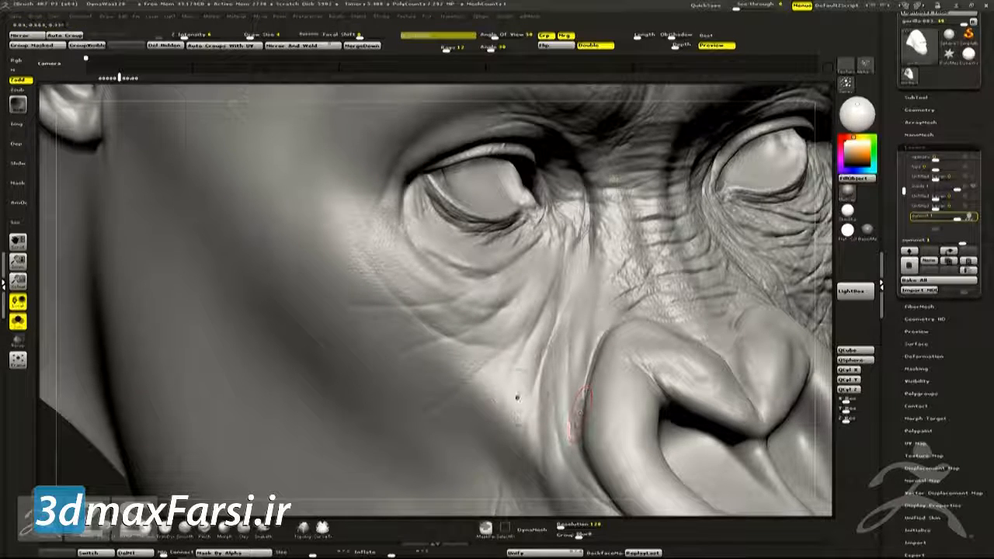
pyautogui.moveTo(590, 377); pyautogui.dragTo(513, 404, button='right')
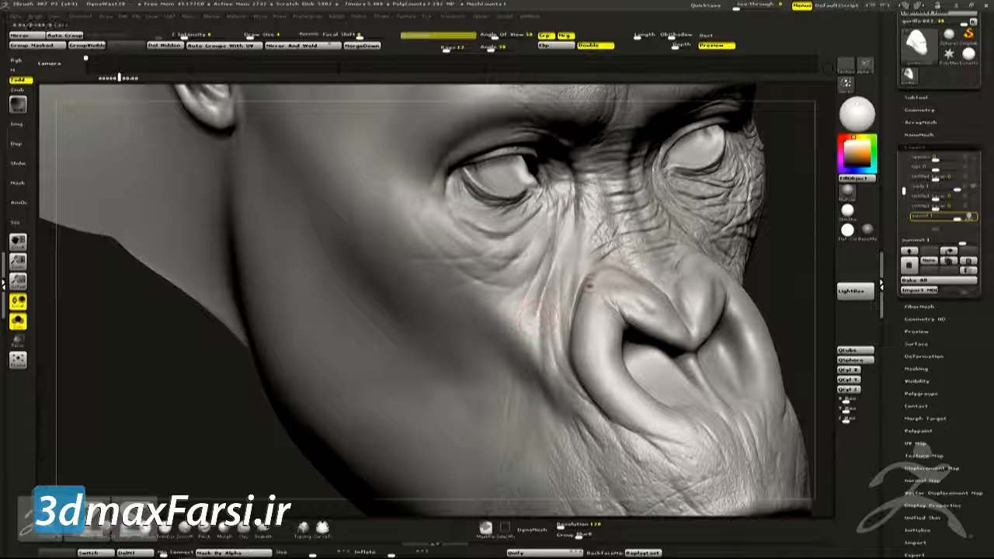
pyautogui.keyDown('ctrl'); pyautogui.moveTo(609, 263); pyautogui.dragTo(575, 258, button='right'); pyautogui.keyUp('ctrl')
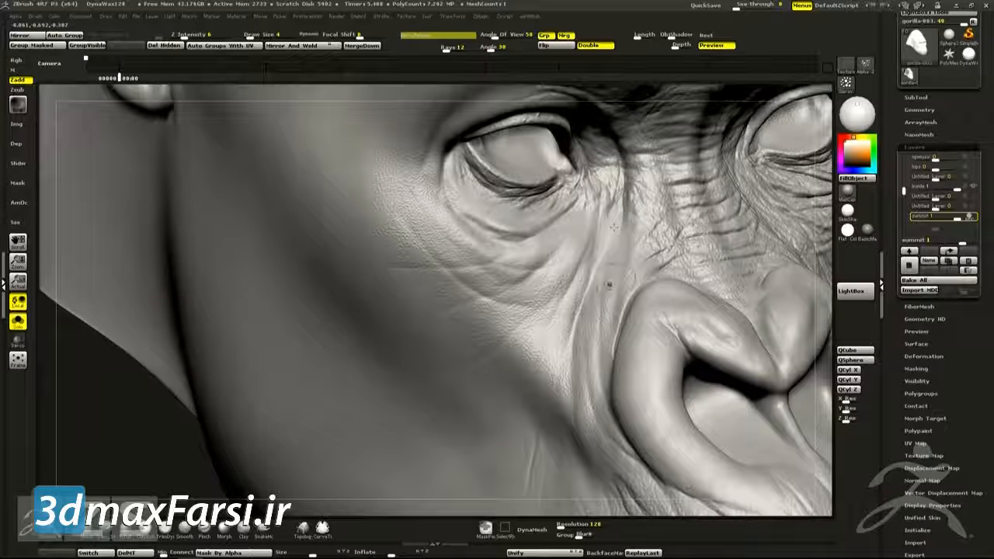
pyautogui.moveTo(604, 285); pyautogui.dragTo(592, 319, button='right')
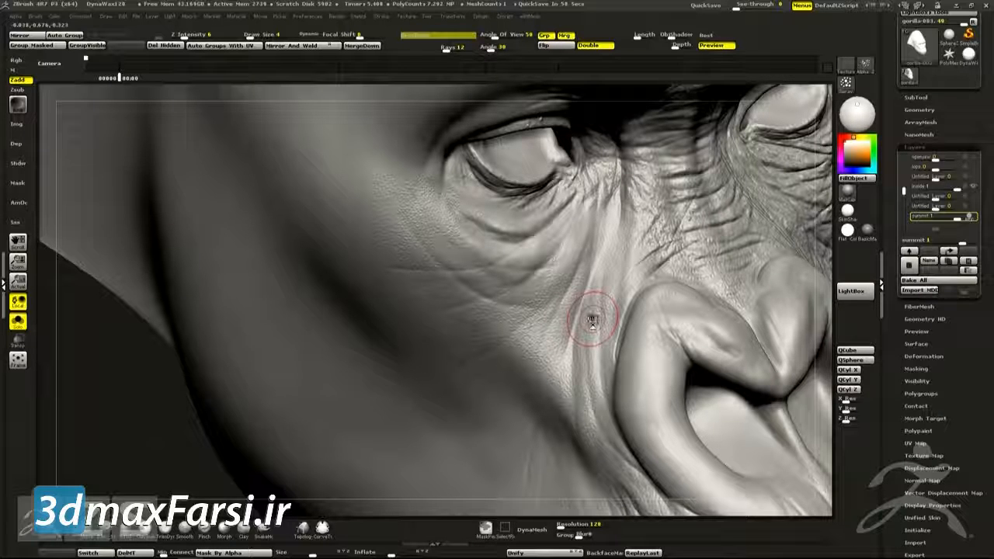
pyautogui.moveTo(556, 303); pyautogui.dragTo(557, 262, button='right')
# - Cut fine creases through the grained skin of the upper cheek using the Dam Standard brush at draw size 3
pyautogui.press('b')
pyautogui.press('d')
pyautogui.press('s')
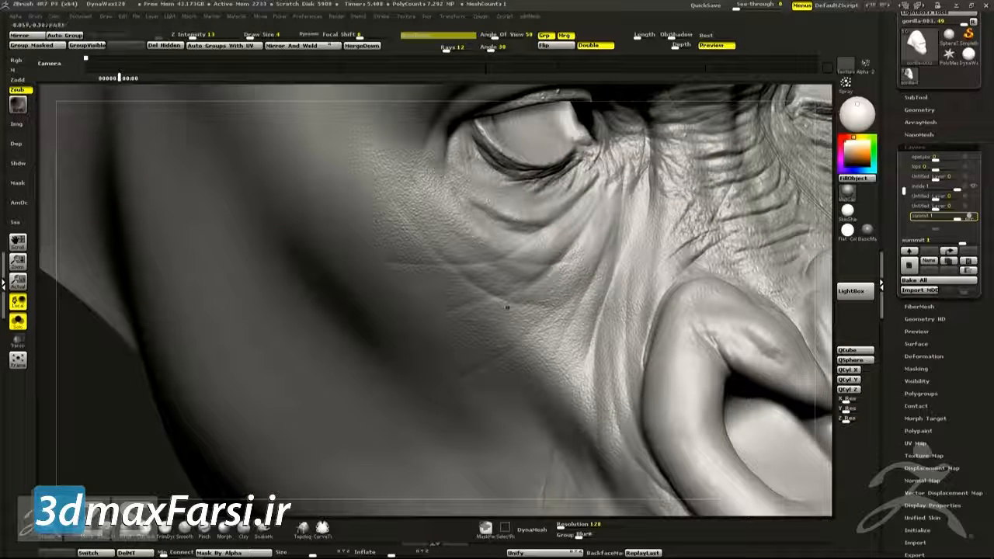
pyautogui.press('[')
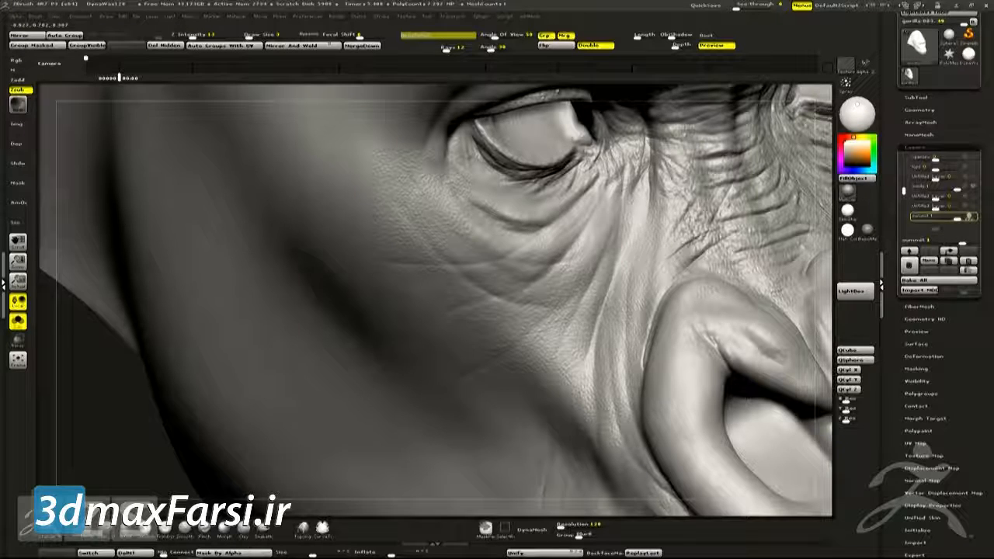
pyautogui.moveTo(564, 261); pyautogui.dragTo(488, 317)
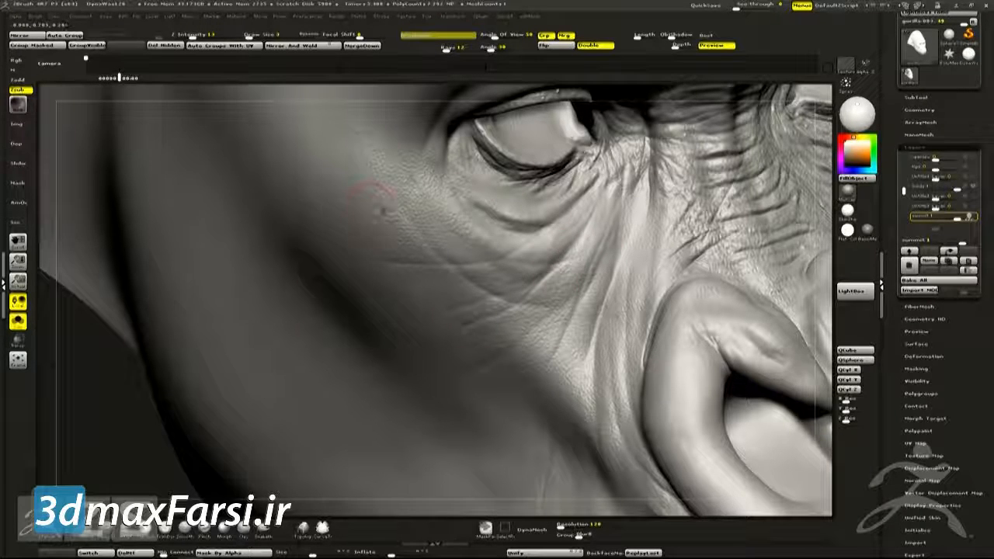
pyautogui.moveTo(567, 226); pyautogui.dragTo(549, 284, button='right')
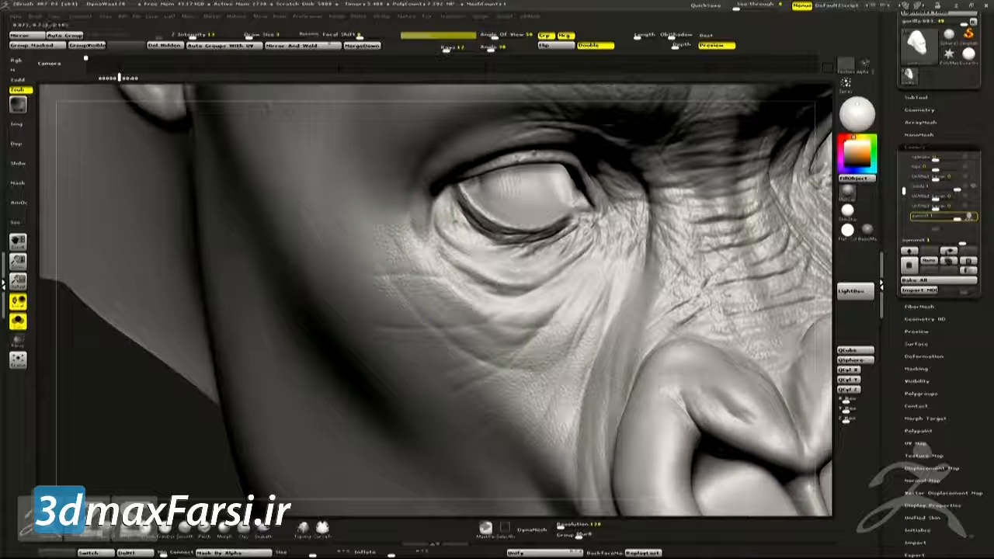
# - Switch the raising brush to the Dots stroke without an alpha and accentuate the wrinkles on the cheek beside the nose
pyautogui.press('shift')
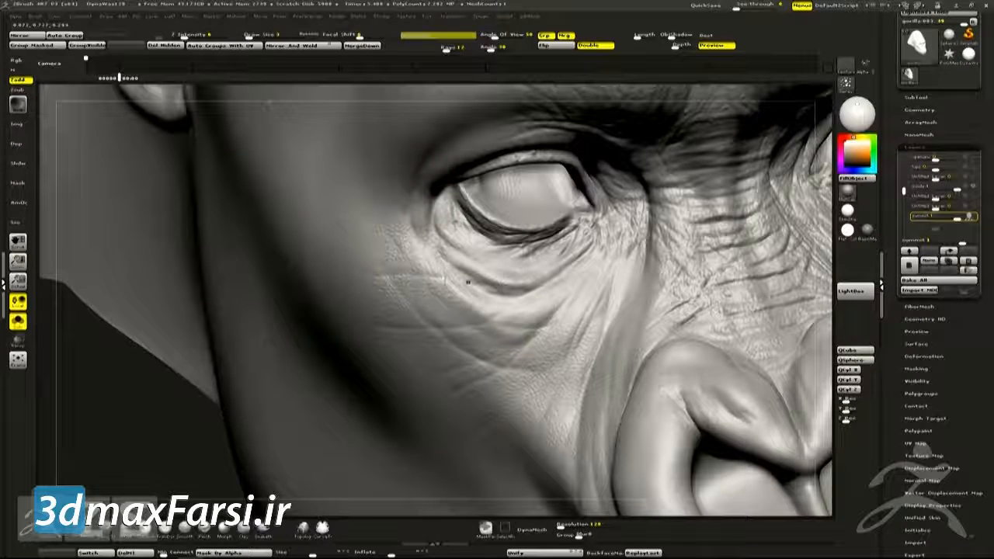
pyautogui.click(846, 85)
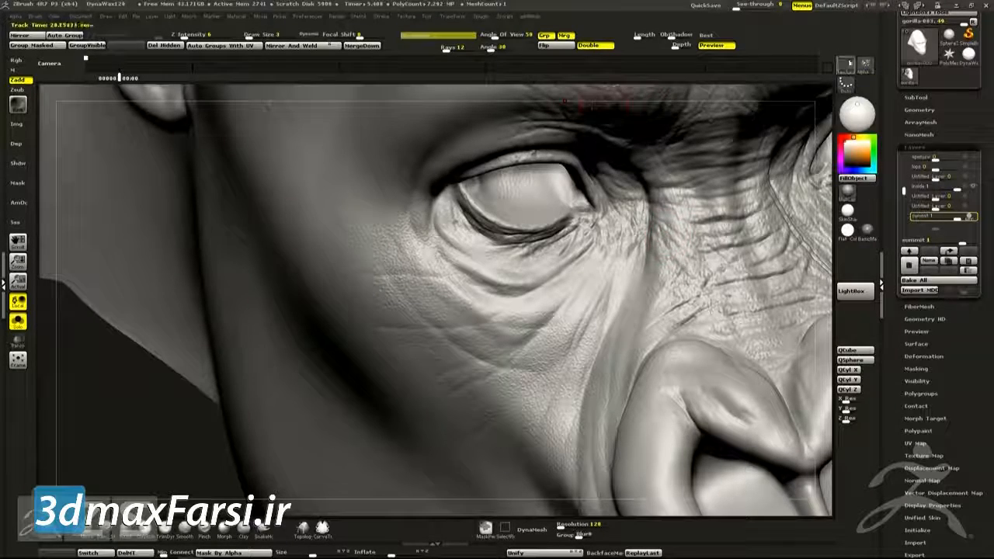
pyautogui.click(865, 65)
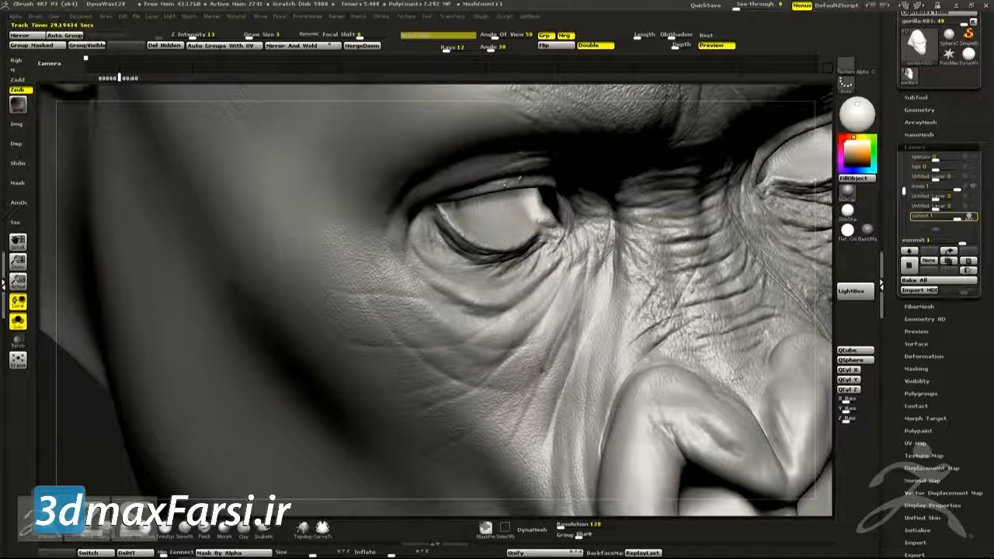
pyautogui.keyDown('alt'); pyautogui.moveTo(531, 415); pyautogui.dragTo(577, 278); pyautogui.keyUp('alt')
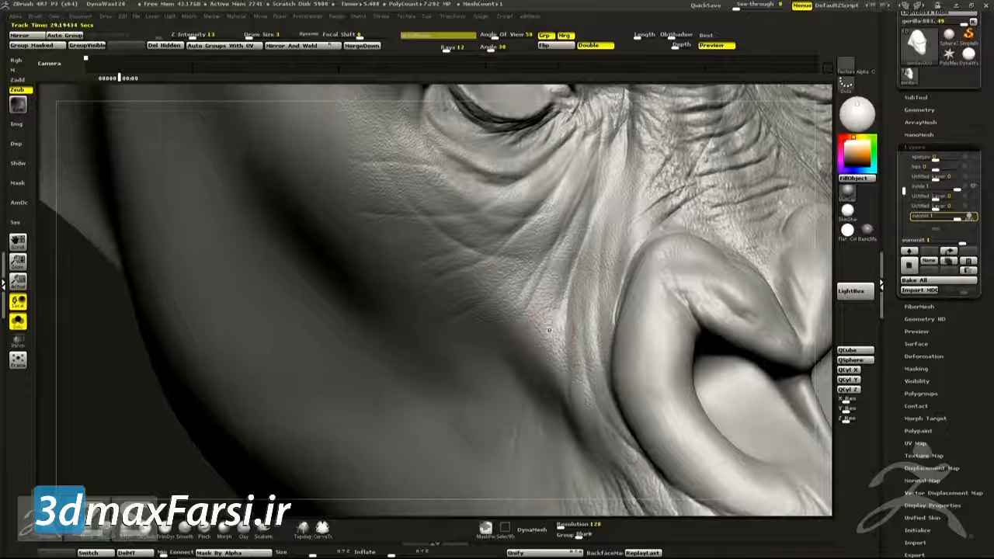
pyautogui.keyDown('alt'); pyautogui.moveTo(547, 302); pyautogui.dragTo(515, 375, button='right'); pyautogui.keyUp('alt')
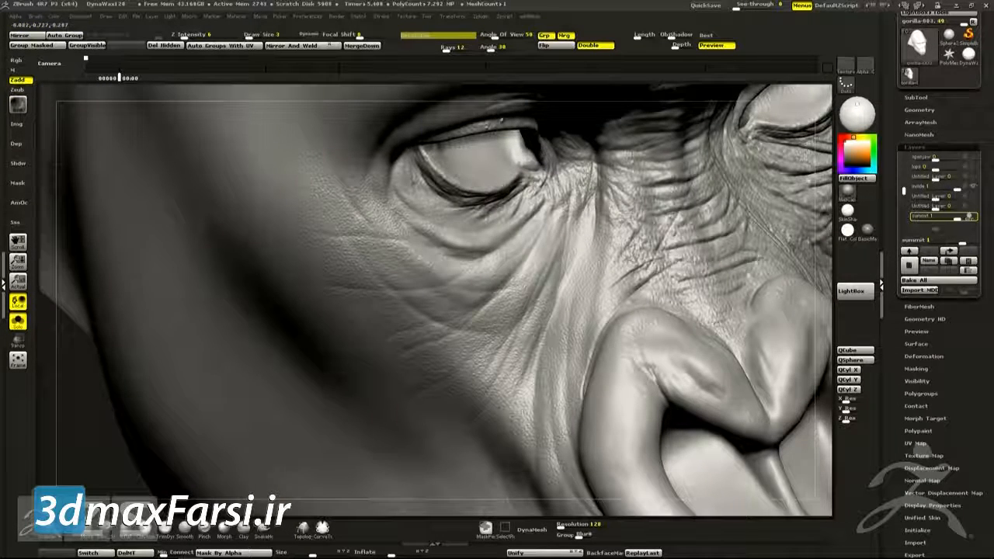
# - Deepen the diagonal wrinkles running from the eye bag down across the cheek toward the nostril fold
pyautogui.keyDown('alt'); pyautogui.moveTo(505, 280); pyautogui.dragTo(519, 344, button='right'); pyautogui.keyUp('alt')
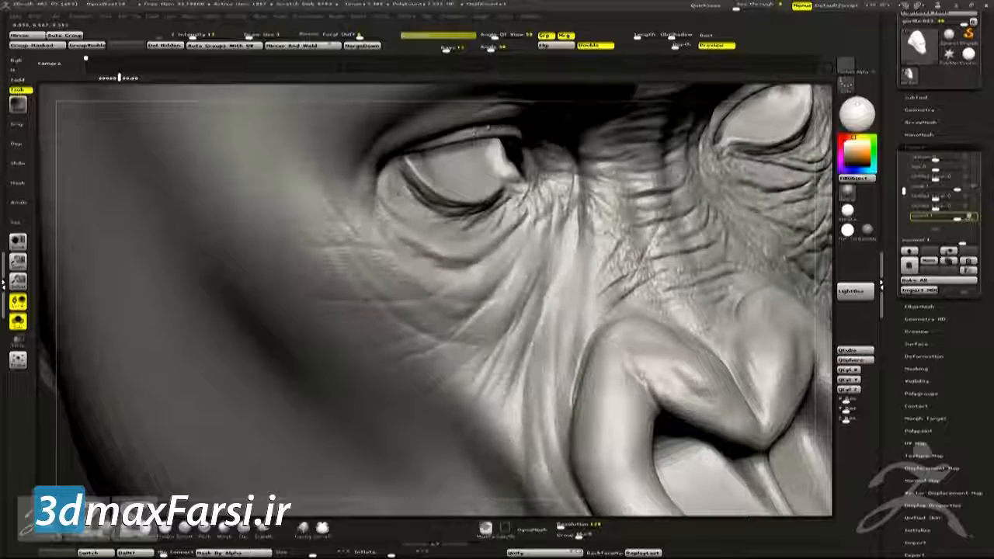
pyautogui.scroll(3, 443, 295)
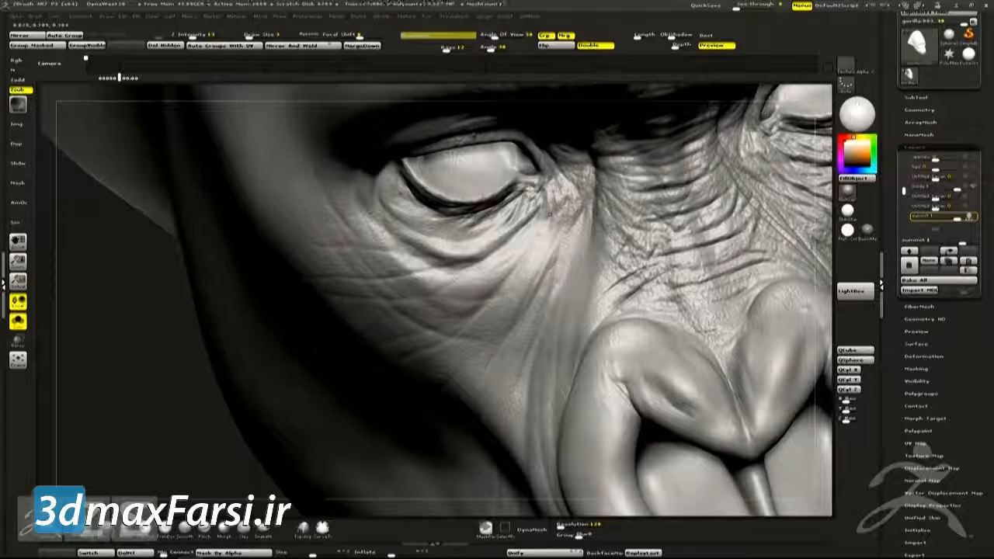
pyautogui.scroll(3, 443, 299)
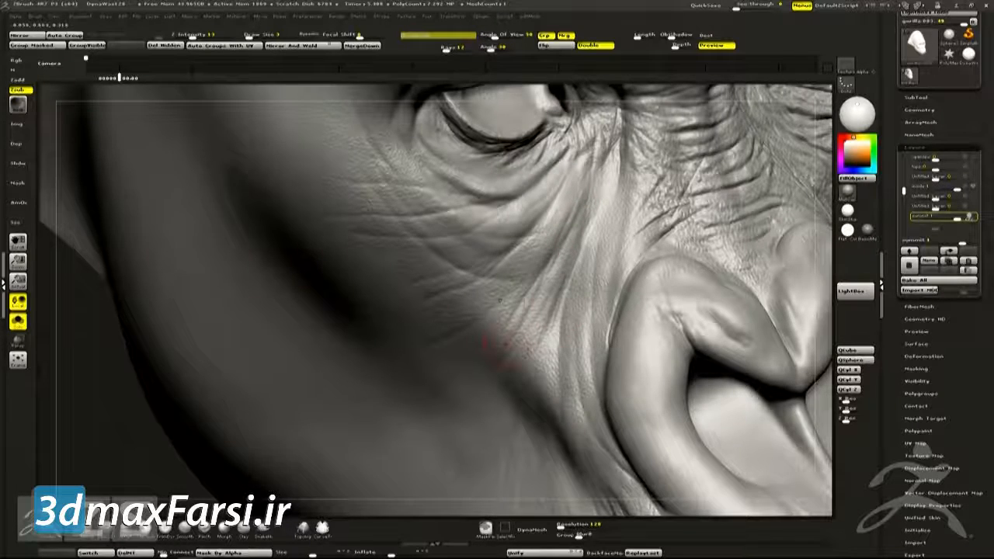
pyautogui.moveTo(501, 342); pyautogui.dragTo(540, 380, button='right')
pyautogui.moveTo(570, 257); pyautogui.dragTo(500, 355, button='right')
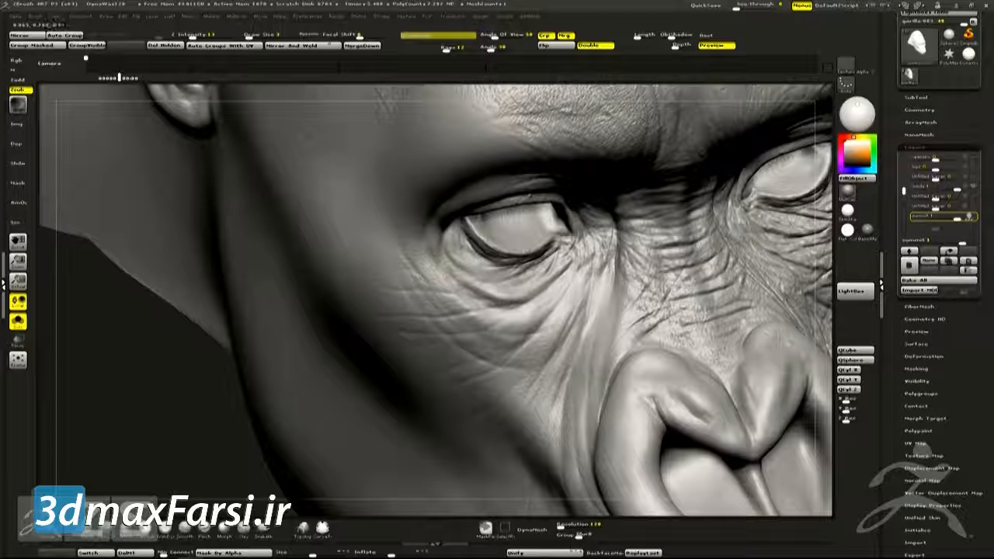
# - Carve crossing wrinkles on the cheek below and outside the outer eye corner
pyautogui.moveTo(459, 240)
pyautogui.keyDown('alt'); pyautogui.mouseDown()
pyautogui.moveTo(464, 263)
pyautogui.moveTo(482, 272)
pyautogui.moveTo(553, 282)
pyautogui.mouseUp(); pyautogui.keyUp('alt')
pyautogui.scroll(5, 513, 295)
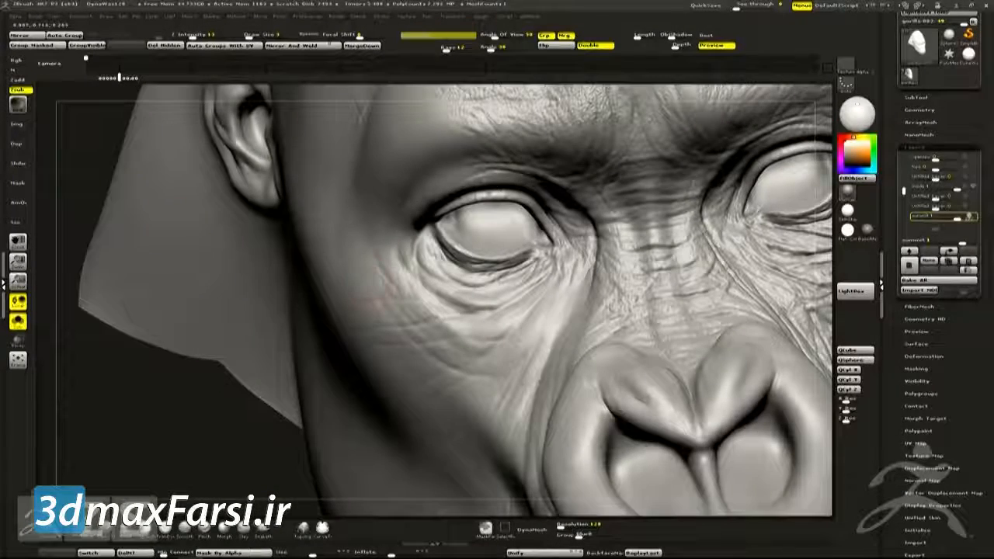
pyautogui.moveTo(390, 263); pyautogui.dragTo(412, 275, button='right')
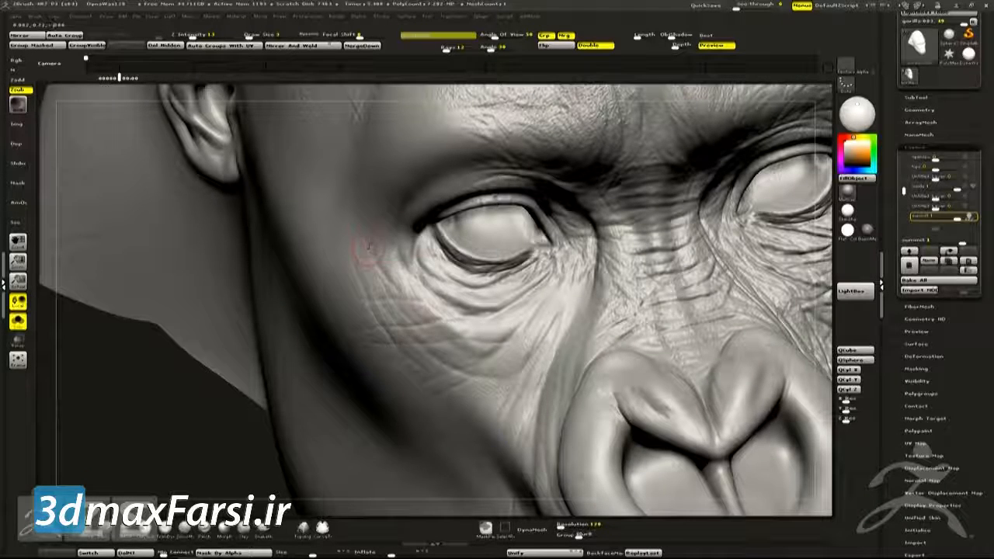
pyautogui.moveTo(442, 365); pyautogui.dragTo(408, 341, button='right')
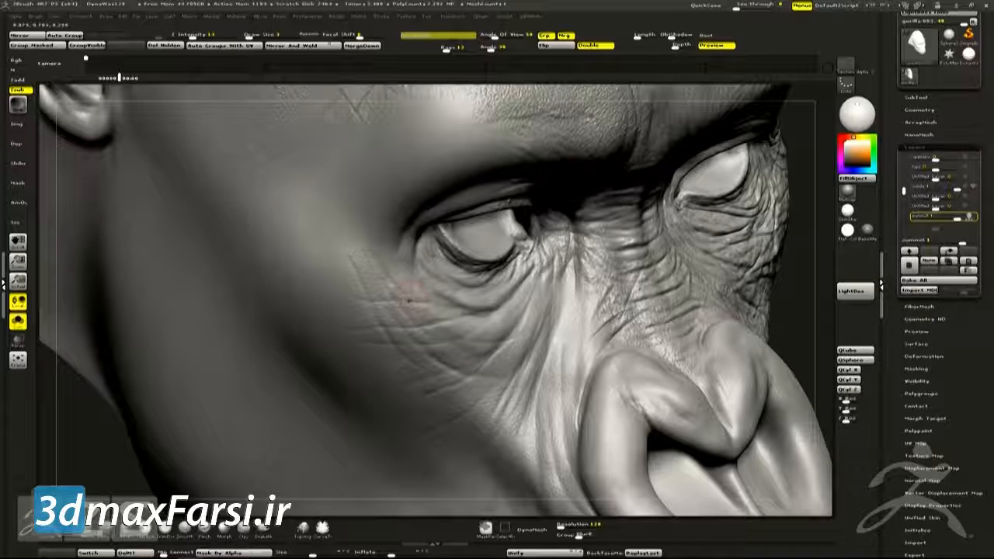
# - Raise the small skin folds directly beneath the lower eyelid at Z Intensity 16
pyautogui.keyDown('ctrl'); pyautogui.moveTo(458, 303); pyautogui.dragTo(571, 304, button='right'); pyautogui.keyUp('ctrl')
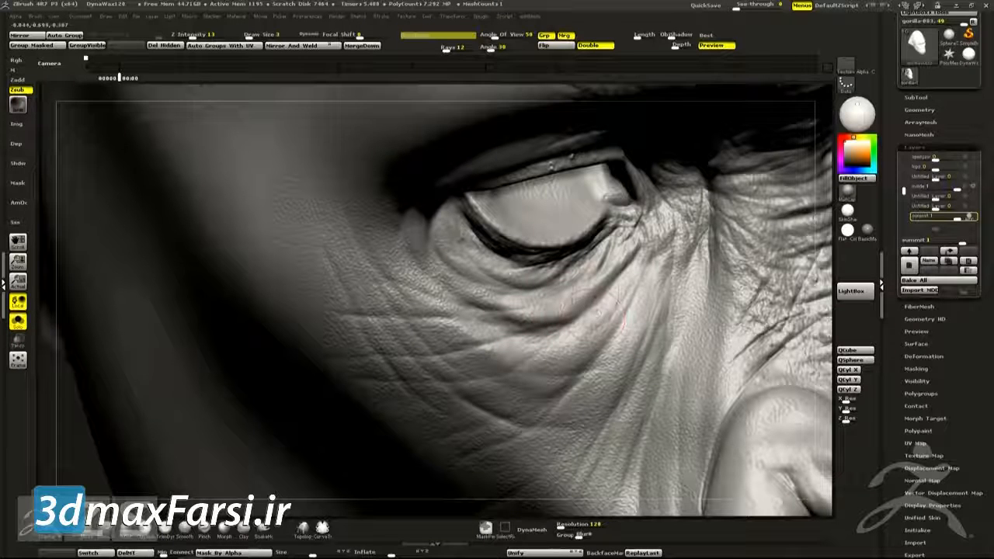
pyautogui.press('alt')
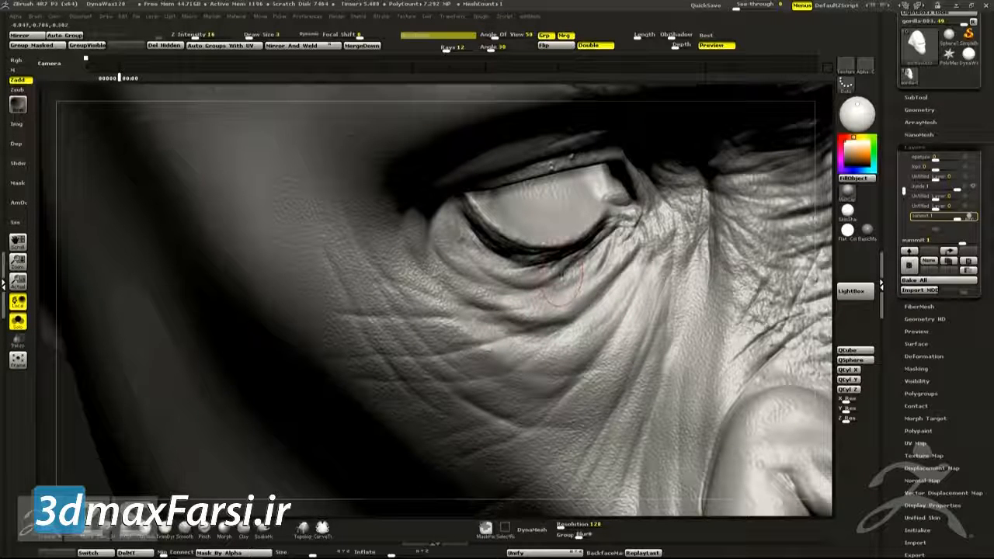
pyautogui.moveTo(517, 228); pyautogui.dragTo(497, 268)
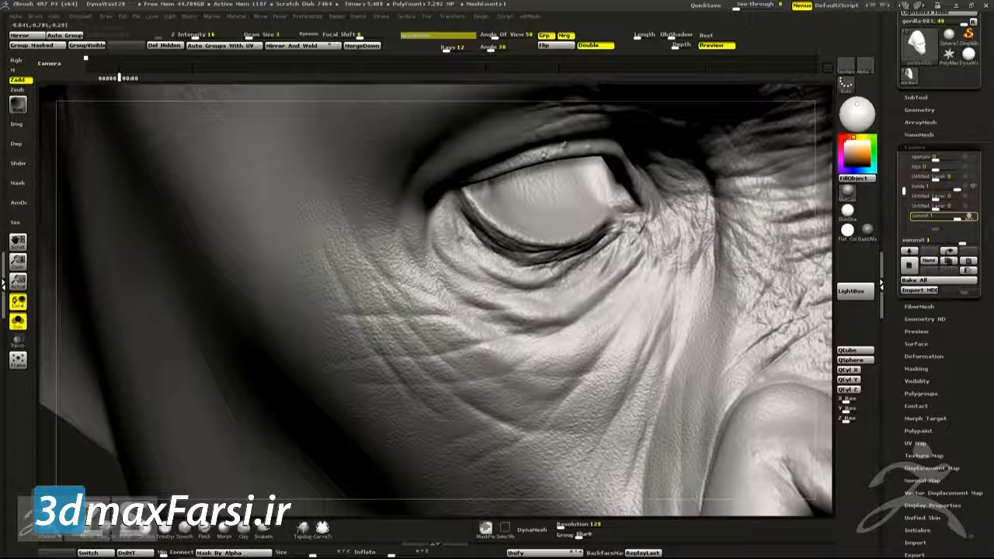
# - Carve and build up wrinkles on the upper cheek below and outside the eye bag, alternating subtractive and additive strokes
pyautogui.moveTo(541, 300)
pyautogui.mouseDown(button='right')
pyautogui.moveTo(570, 268)
pyautogui.moveTo(563, 284)
pyautogui.moveTo(593, 270)
pyautogui.mouseUp(button='right')
pyautogui.rightClick(556, 287)
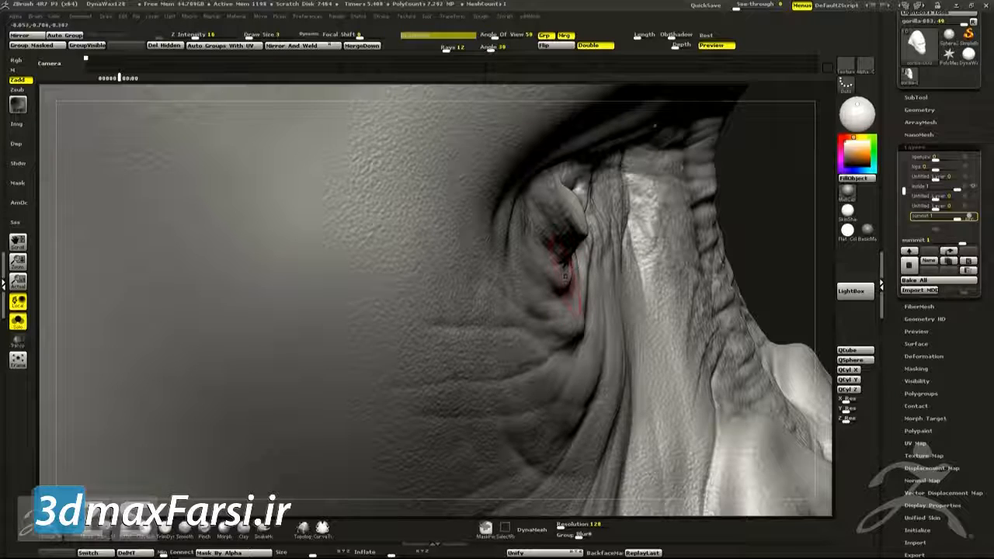
pyautogui.moveTo(566, 276)
pyautogui.mouseDown(button='right')
pyautogui.moveTo(649, 250)
pyautogui.moveTo(614, 260)
pyautogui.mouseUp(button='right')
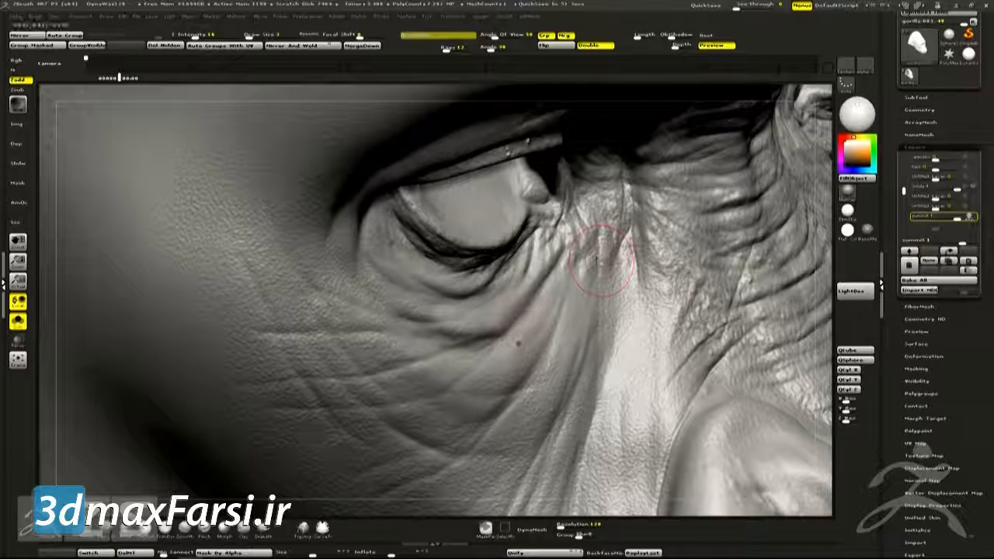
pyautogui.moveTo(533, 353)
pyautogui.mouseDown(button='right')
pyautogui.moveTo(579, 299)
pyautogui.moveTo(592, 249)
pyautogui.mouseUp(button='right')
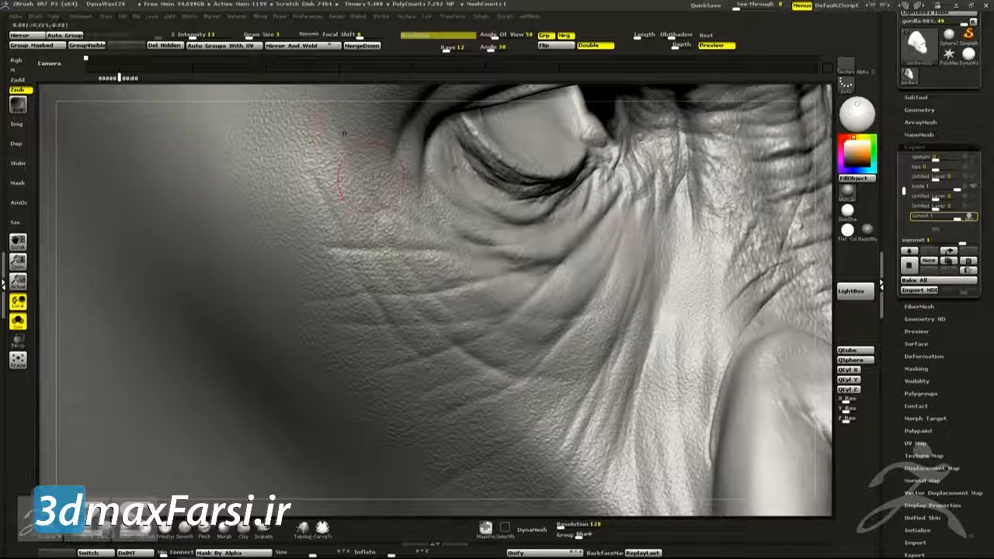
pyautogui.moveTo(480, 329); pyautogui.dragTo(395, 234)
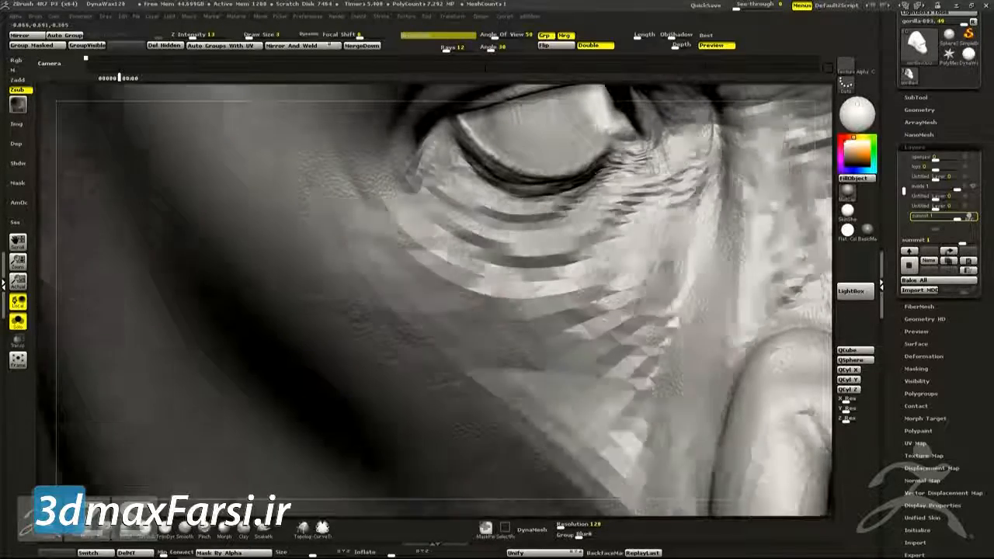
pyautogui.moveTo(395, 234); pyautogui.dragTo(422, 233, button='right')
pyautogui.moveTo(444, 244); pyautogui.dragTo(423, 257)
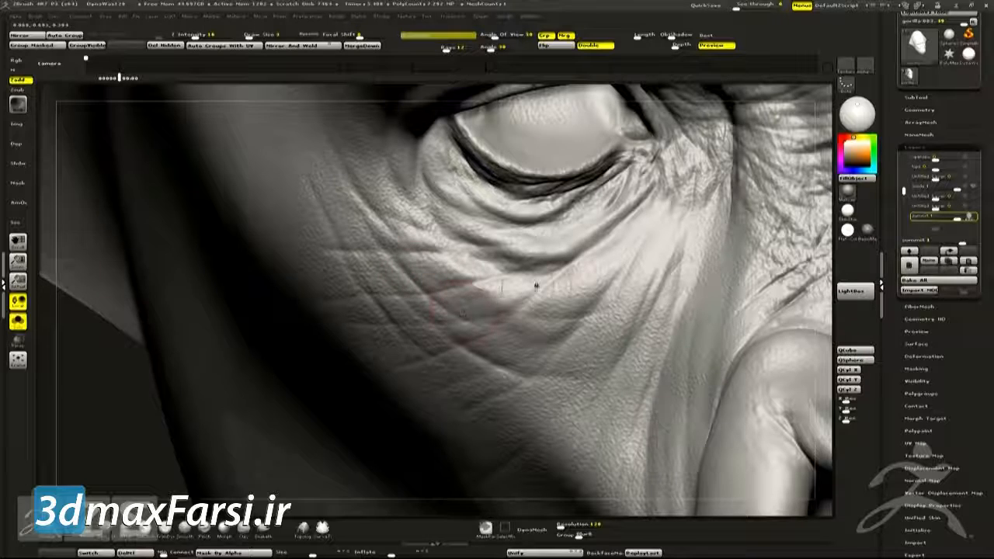
# - Reduce the Smooth brush to Draw Size 1 and soften the thin folds running down from the inner eye corner
pyautogui.moveTo(559, 279); pyautogui.dragTo(527, 310, button='right')
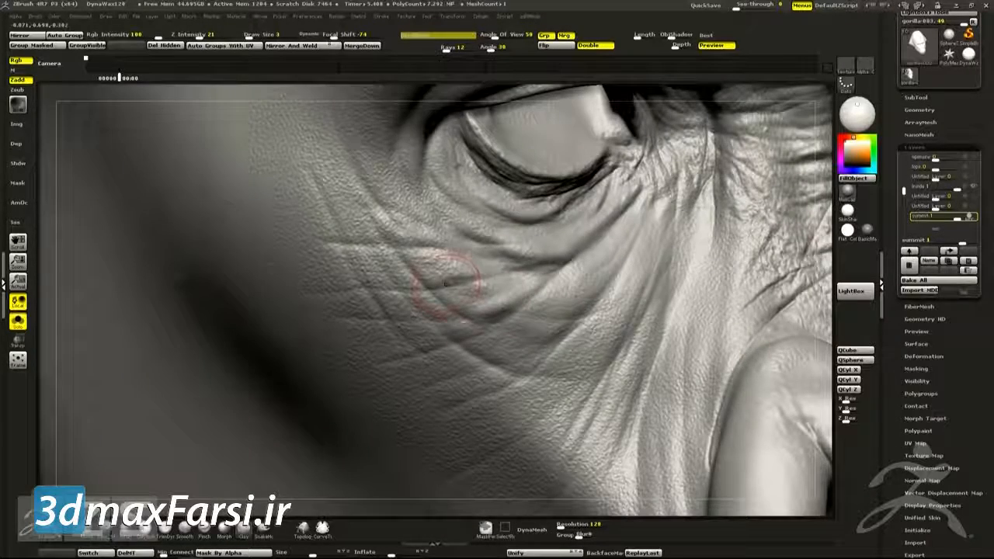
pyautogui.moveTo(489, 287); pyautogui.dragTo(535, 259, button='right')
pyautogui.press('[')
pyautogui.press('[')
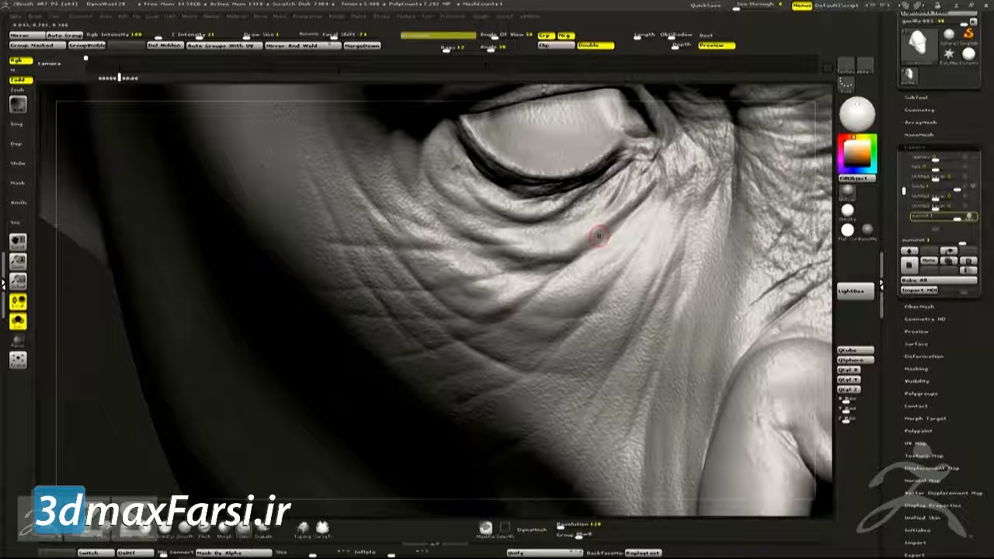
pyautogui.moveTo(599, 233); pyautogui.dragTo(632, 211)
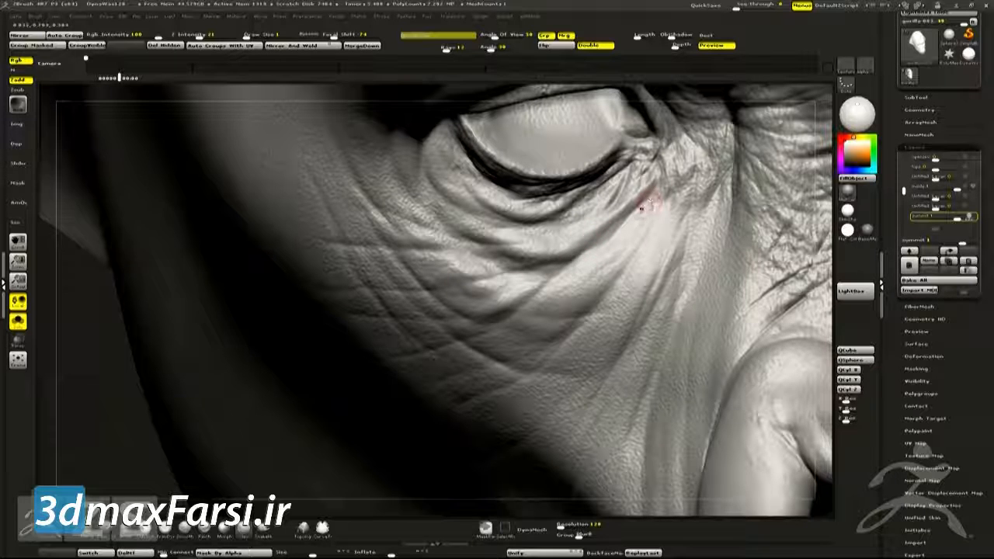
pyautogui.moveTo(644, 200); pyautogui.dragTo(644, 186)
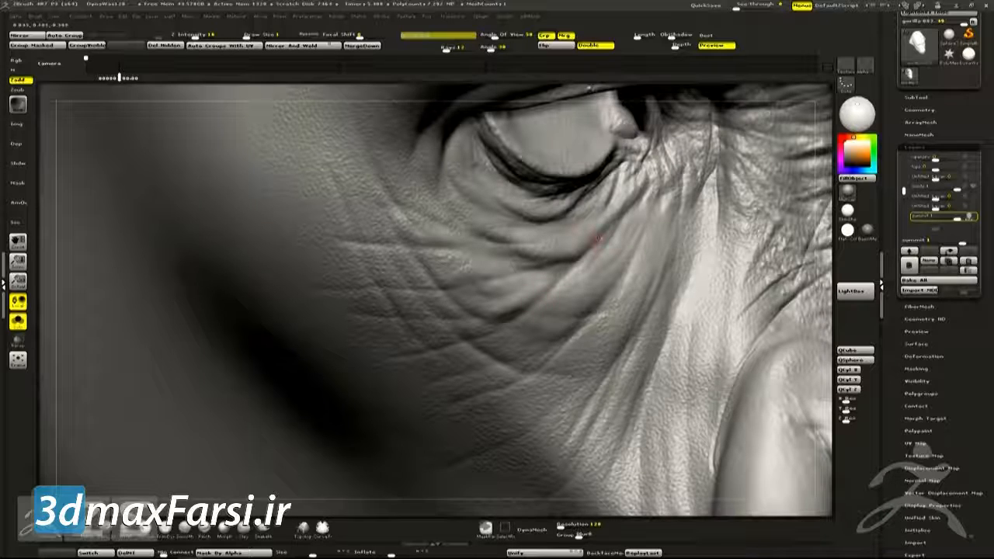
# - Refine the diagonal folds between the inner eye corner and the cheek, and the crease toward the outer cheek
pyautogui.hotkey('shift', 'r')
pyautogui.moveTo(591, 262); pyautogui.dragTo(624, 221)
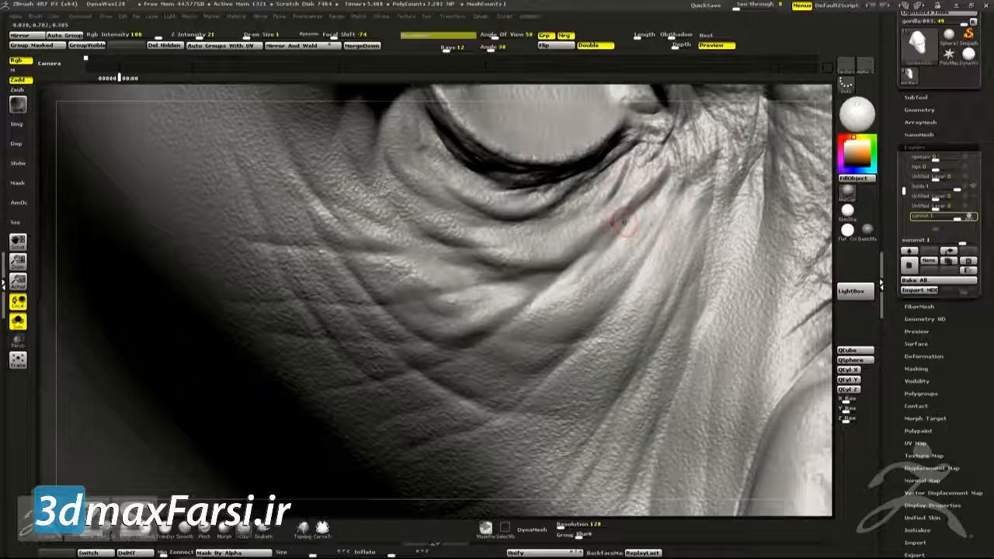
pyautogui.moveTo(606, 269)
pyautogui.mouseDown()
pyautogui.moveTo(607, 238)
pyautogui.moveTo(627, 217)
pyautogui.mouseUp()
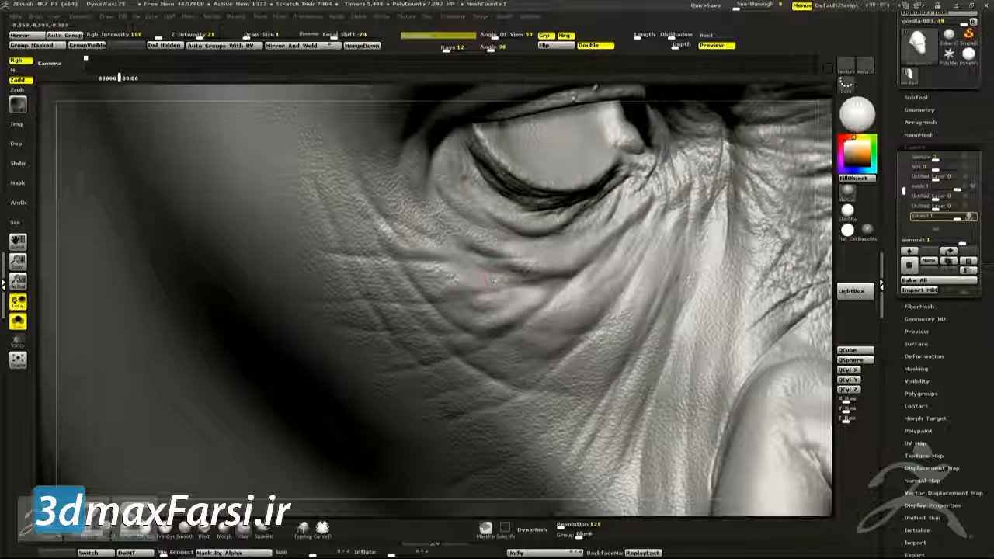
pyautogui.moveTo(477, 275); pyautogui.dragTo(415, 219)
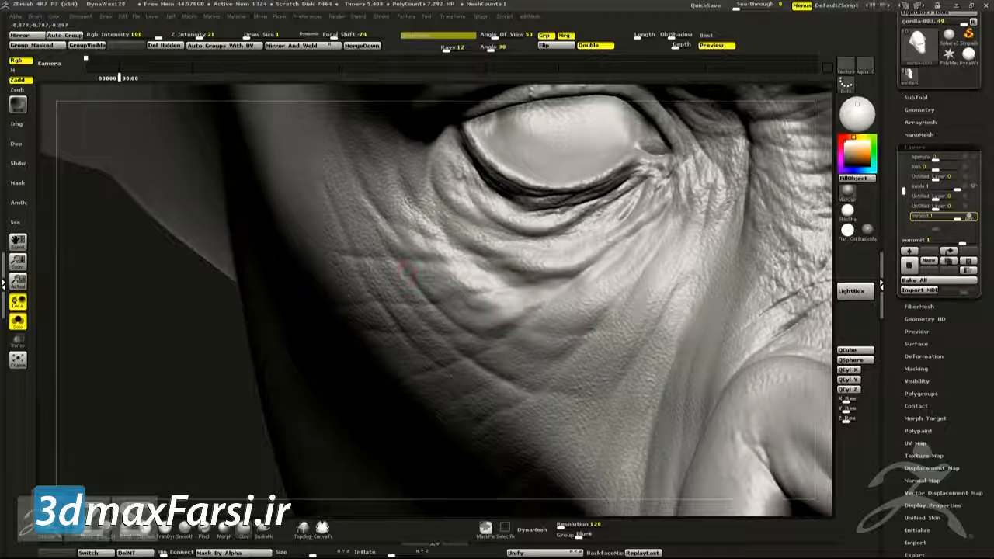
pyautogui.moveTo(409, 271); pyautogui.dragTo(482, 320, button='right')
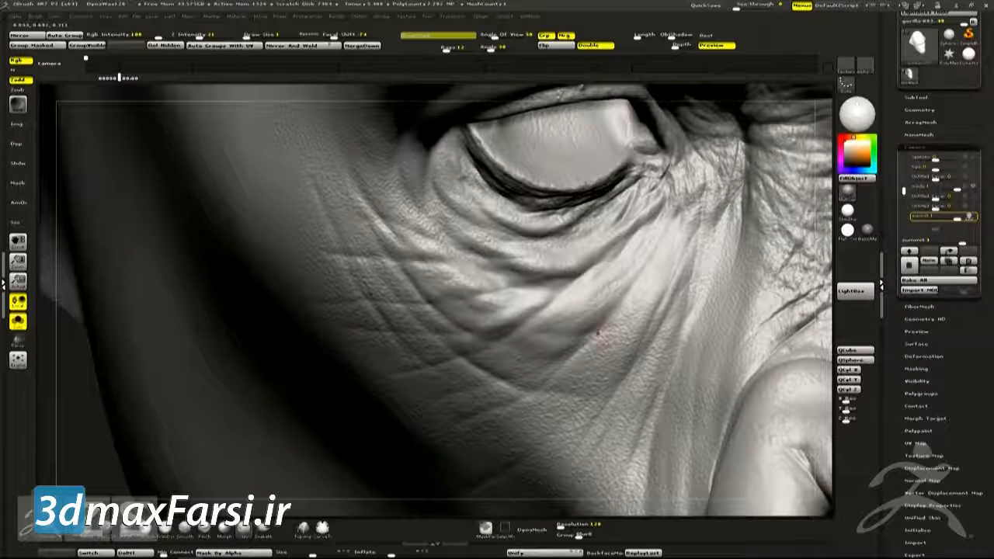
pyautogui.press('alt')
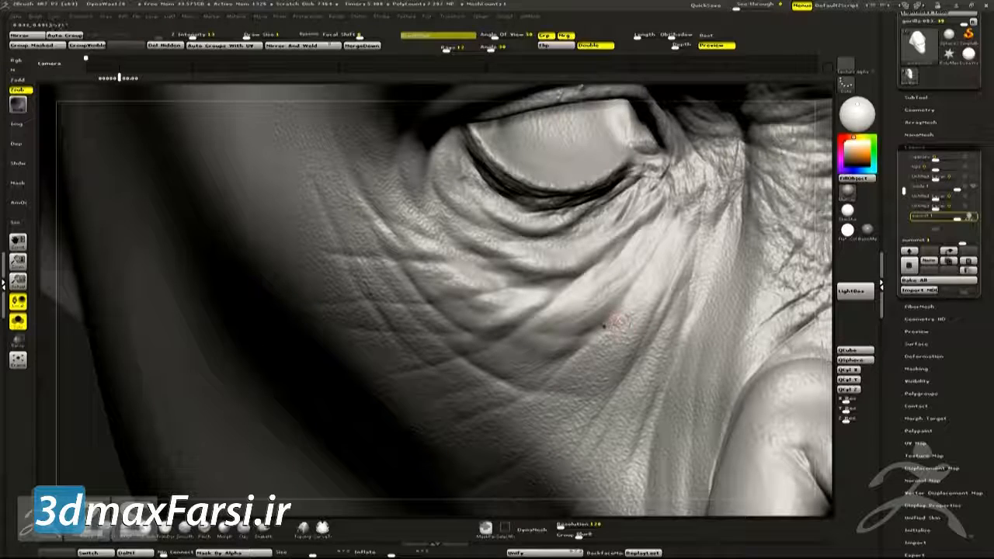
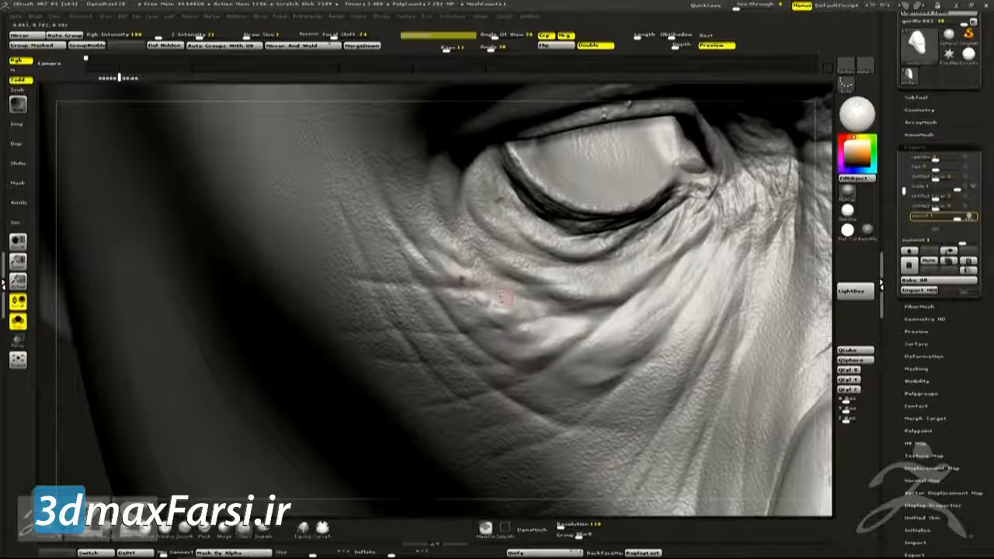
# - Raise small skin bumps on the cheek folds just below the eye bag at Z Intensity 16
pyautogui.press('1')
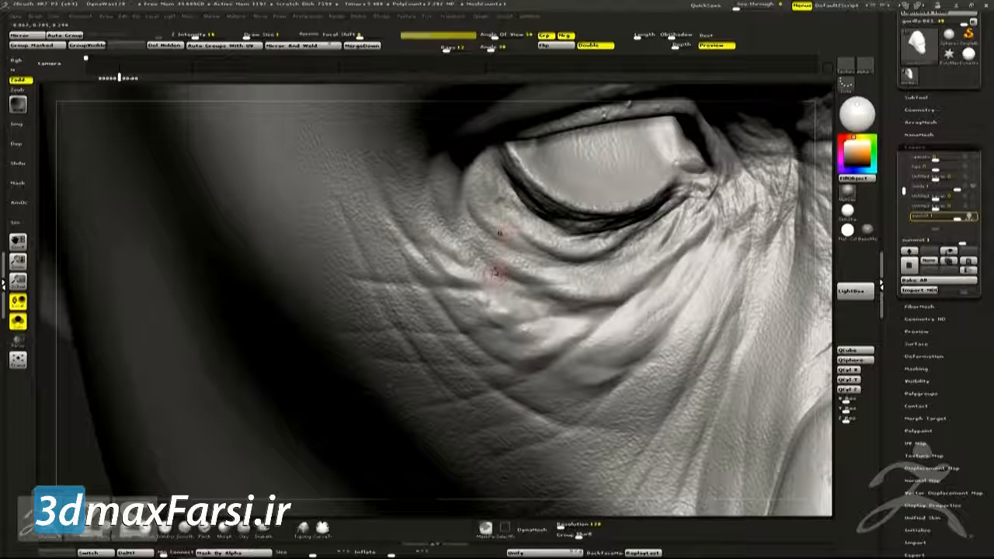
pyautogui.moveTo(508, 298)
pyautogui.mouseDown()
pyautogui.moveTo(516, 309)
pyautogui.moveTo(503, 303)
pyautogui.moveTo(512, 289)
pyautogui.moveTo(503, 297)
pyautogui.moveTo(455, 256)
pyautogui.moveTo(501, 282)
pyautogui.mouseUp()
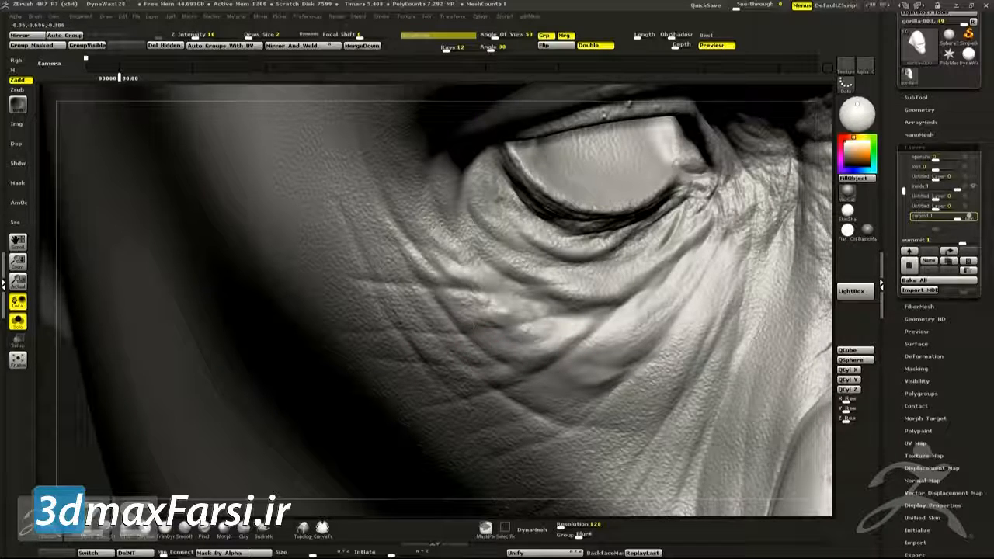
pyautogui.moveTo(597, 330); pyautogui.dragTo(619, 334, button='right')
pyautogui.press('3')
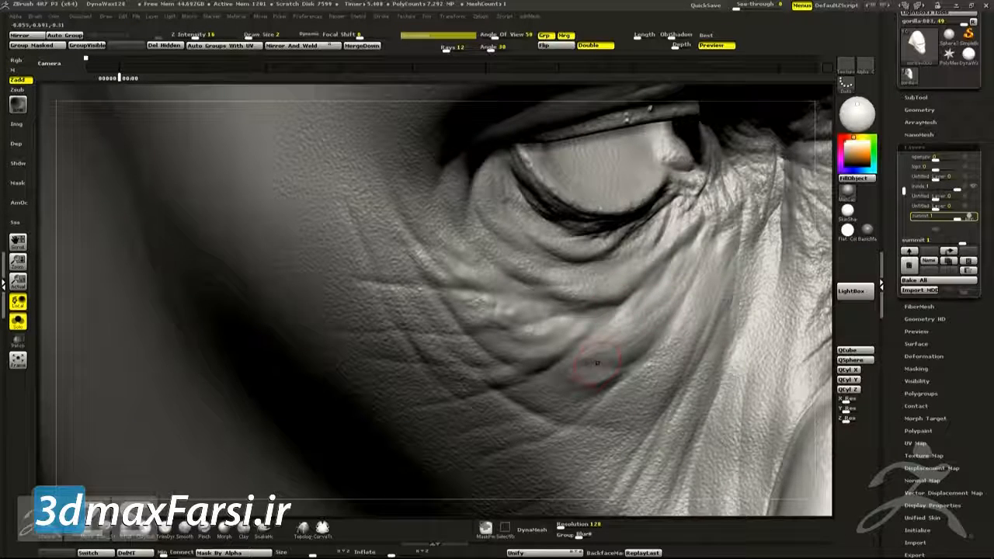
pyautogui.press('4')
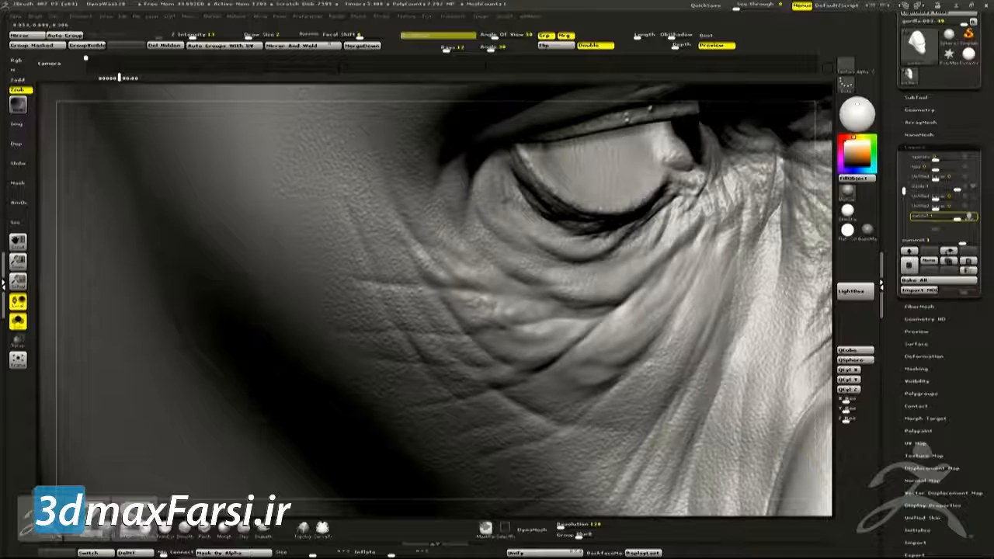
# - Build up the diagonal cheek fold below the eye bag at Draw Size 2 and smooth its transition toward the nose
pyautogui.moveTo(607, 317)
pyautogui.mouseDown(button='right')
pyautogui.moveTo(661, 293)
pyautogui.moveTo(635, 335)
pyautogui.mouseUp(button='right')
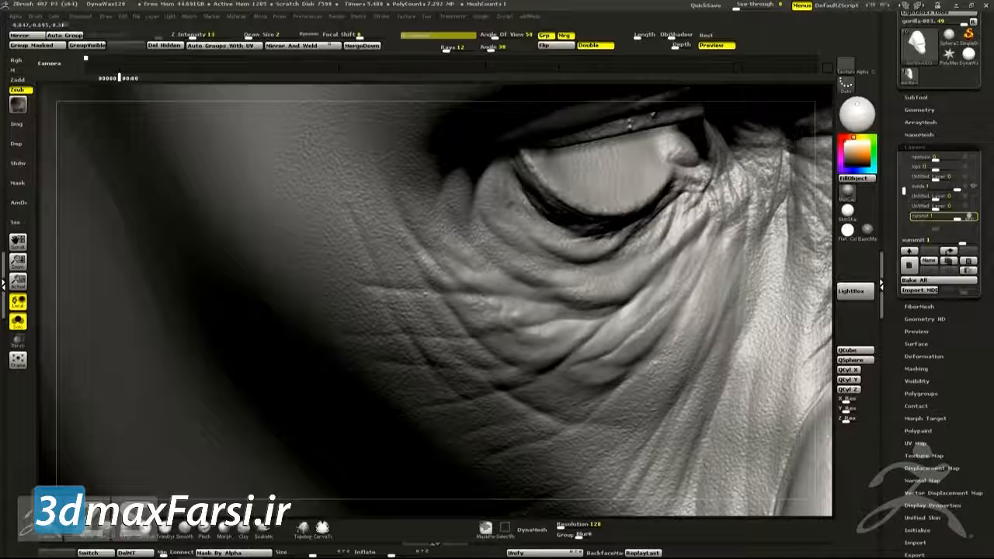
pyautogui.press('1')
pyautogui.moveTo(621, 344); pyautogui.dragTo(673, 300)
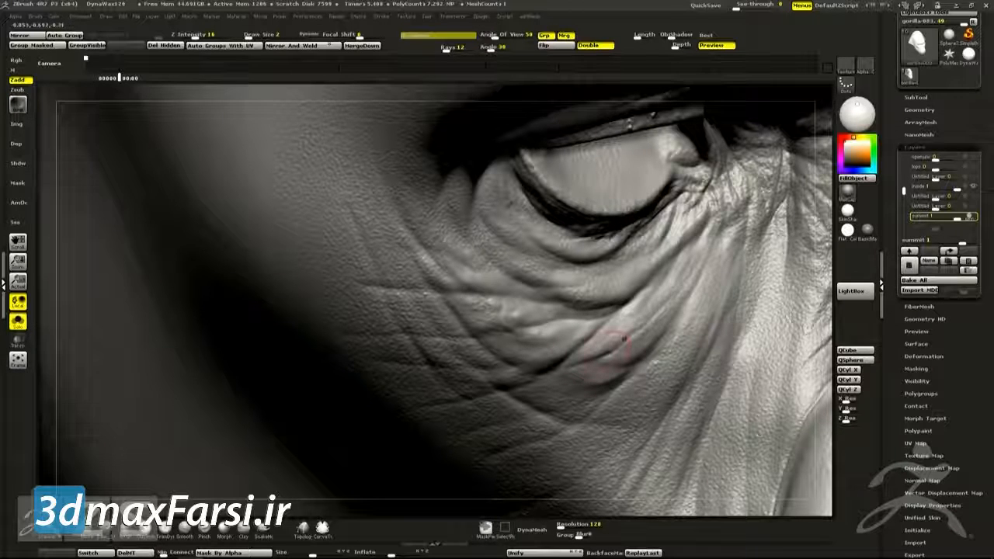
pyautogui.moveTo(580, 356); pyautogui.dragTo(633, 324)
pyautogui.moveTo(576, 359); pyautogui.dragTo(673, 286)
pyautogui.press('shift')
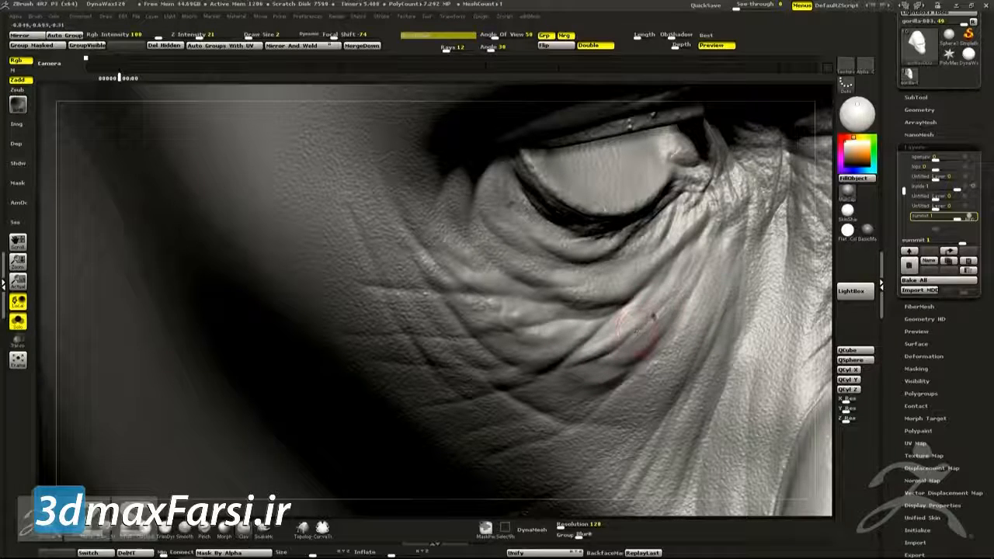
pyautogui.moveTo(637, 331)
pyautogui.keyDown('shift'); pyautogui.mouseDown()
pyautogui.moveTo(578, 373)
pyautogui.moveTo(603, 364)
pyautogui.moveTo(591, 350)
pyautogui.moveTo(627, 342)
pyautogui.moveTo(661, 294)
pyautogui.moveTo(668, 311)
pyautogui.moveTo(684, 305)
pyautogui.mouseUp(); pyautogui.keyUp('shift')
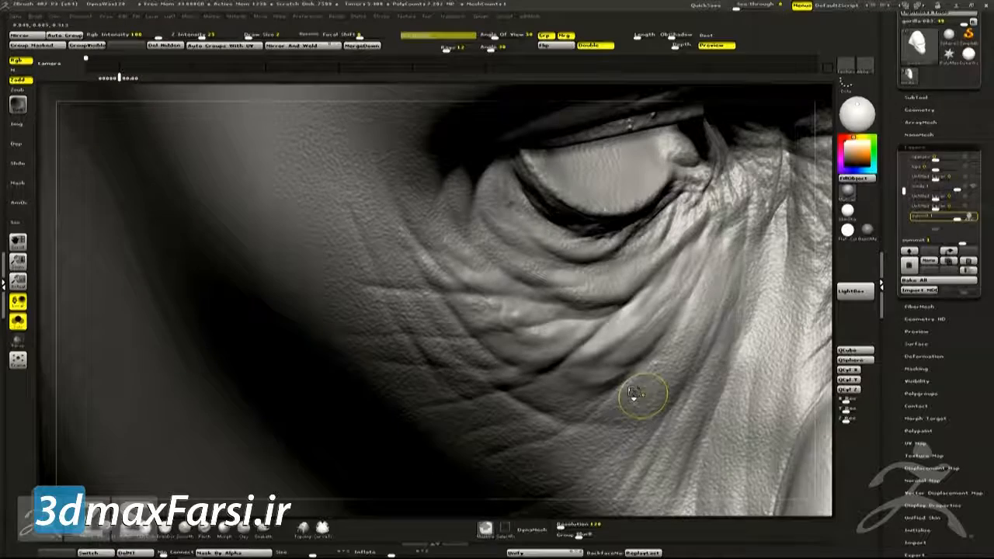
# - Carve curved creases around the outer eye corner, following the eyelid edge down into the eye bag
pyautogui.moveTo(637, 288)
pyautogui.keyDown('ctrl'); pyautogui.mouseDown(button='right')
pyautogui.moveTo(637, 334)
pyautogui.moveTo(575, 280)
pyautogui.mouseUp(button='right'); pyautogui.keyUp('ctrl')
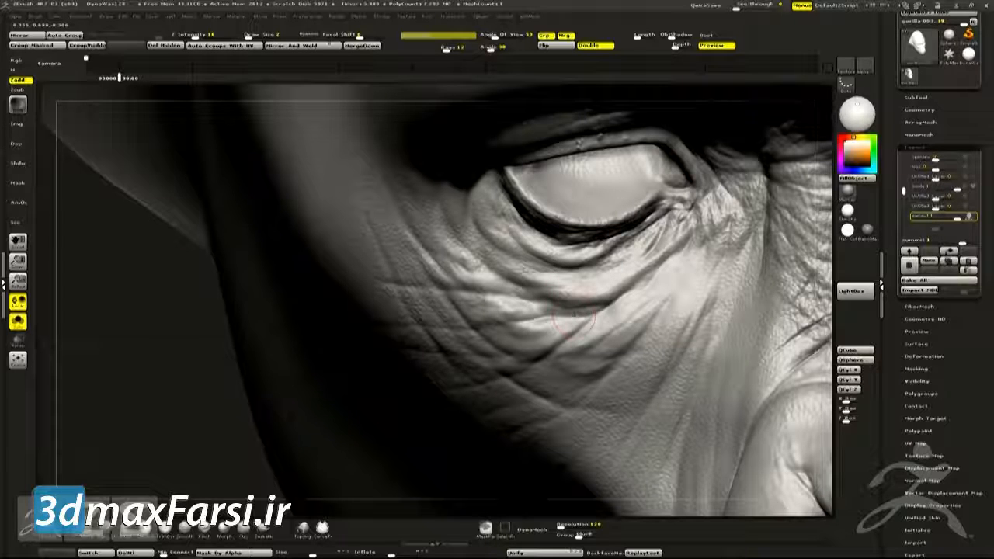
pyautogui.press('alt')
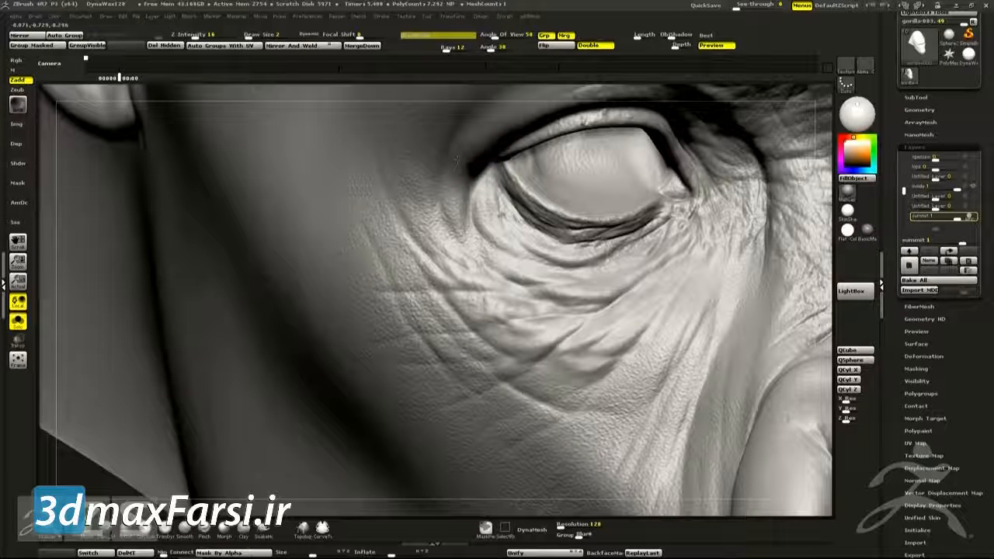
pyautogui.press('b')
pyautogui.press('d')
pyautogui.press('s')
pyautogui.moveTo(475, 244)
pyautogui.mouseDown()
pyautogui.moveTo(518, 286)
pyautogui.moveTo(491, 268)
pyautogui.moveTo(470, 198)
pyautogui.mouseUp()
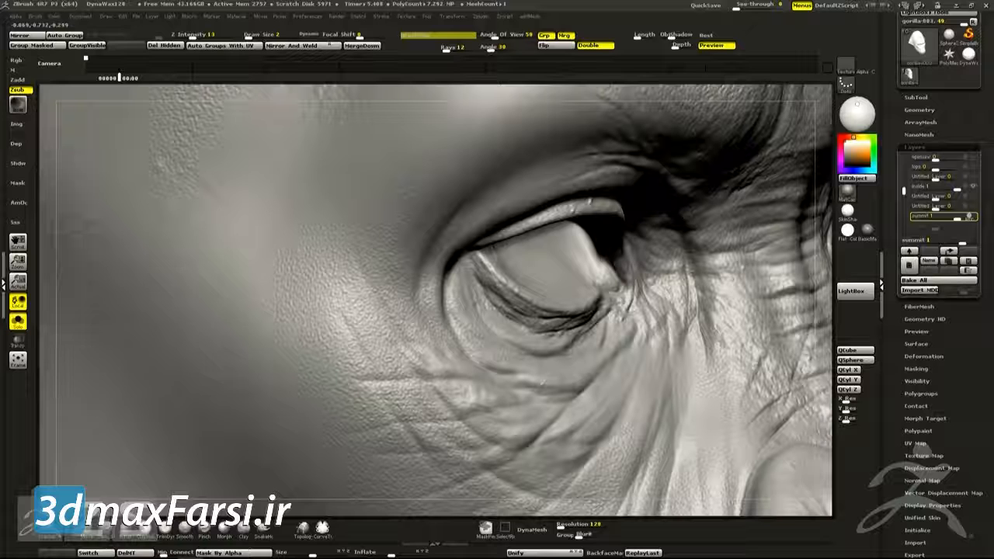
pyautogui.keyDown('alt'); pyautogui.moveTo(433, 260); pyautogui.dragTo(421, 307); pyautogui.keyUp('alt')
pyautogui.moveTo(449, 241); pyautogui.dragTo(476, 212)
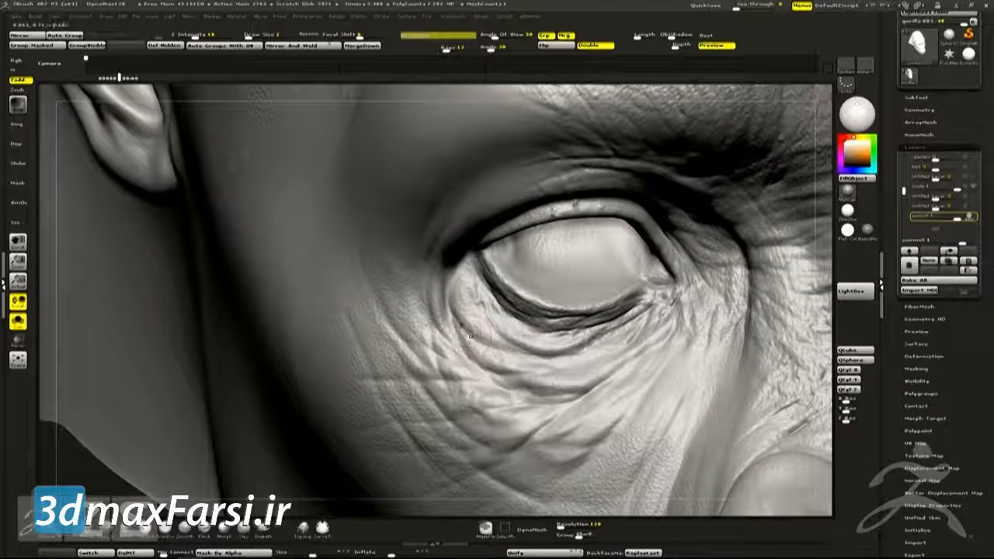
# - Alternate raised and carved strokes to define the small vertical folds just outside the outer eye corner
pyautogui.press('alt')
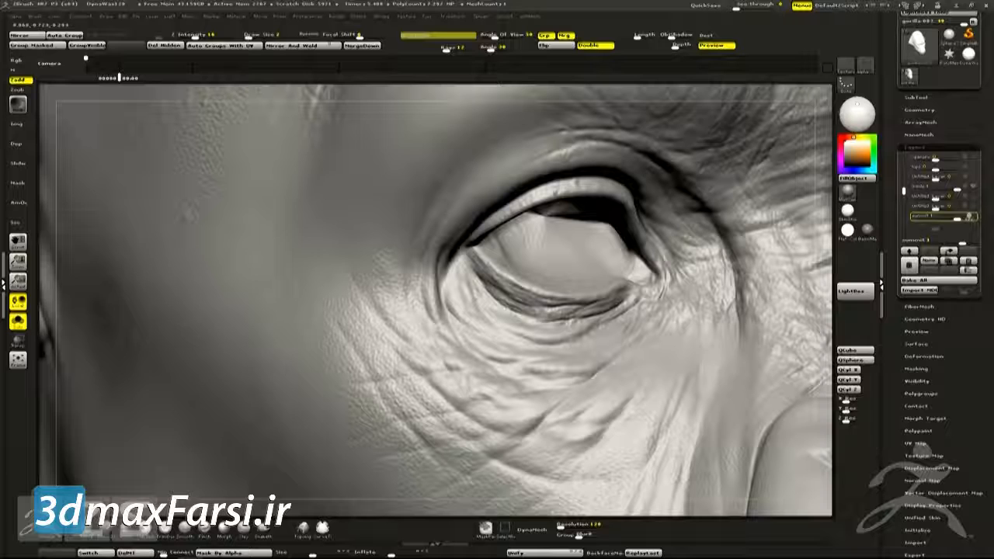
pyautogui.click(455, 263)
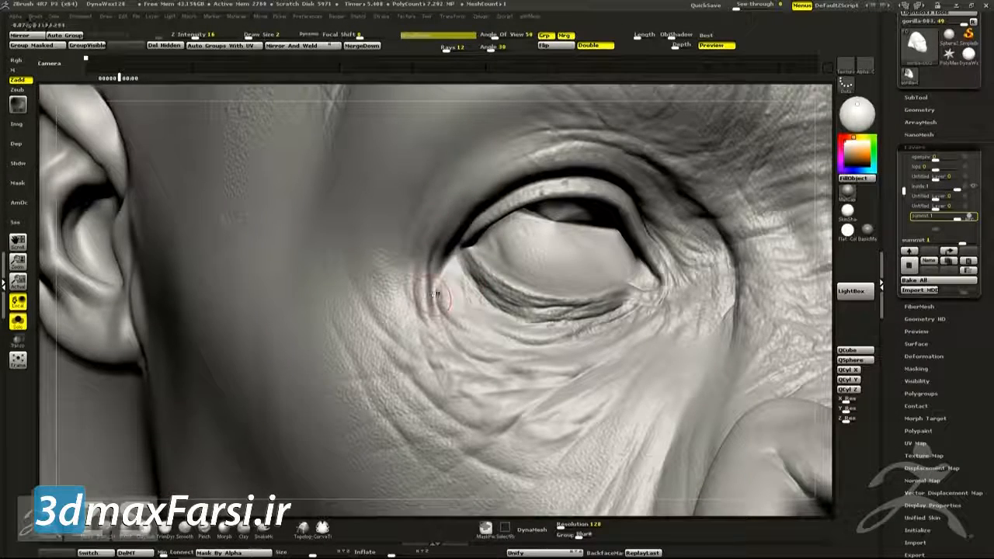
pyautogui.moveTo(454, 235)
pyautogui.mouseDown()
pyautogui.moveTo(424, 288)
pyautogui.moveTo(429, 310)
pyautogui.mouseUp()
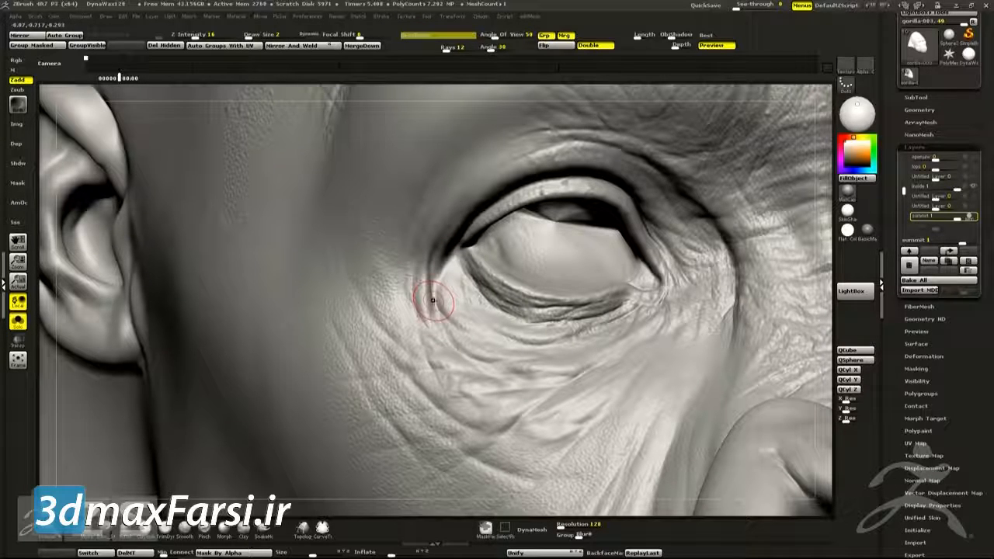
pyautogui.keyDown('alt'); pyautogui.moveTo(432, 299); pyautogui.dragTo(428, 270); pyautogui.keyUp('alt')
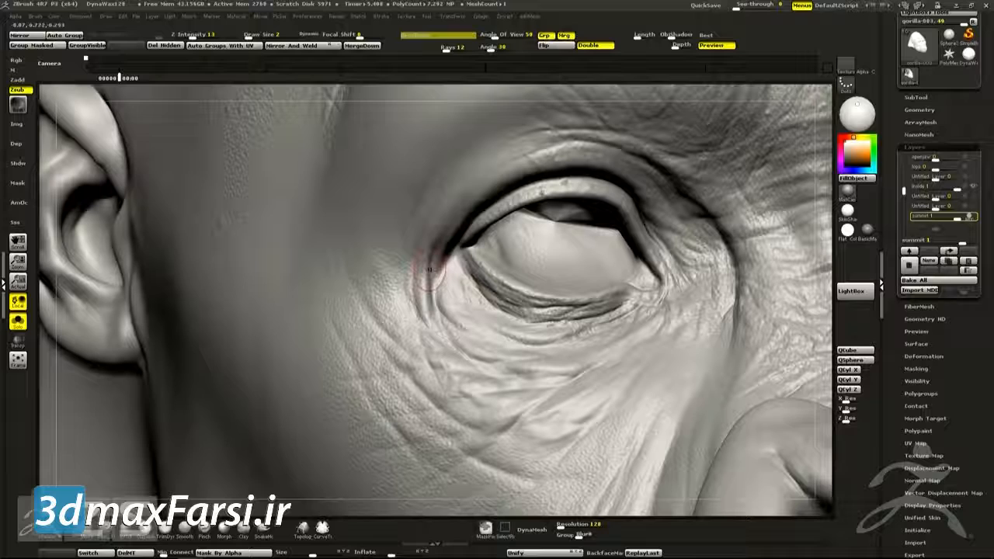
pyautogui.moveTo(450, 275)
pyautogui.keyDown('alt'); pyautogui.mouseDown(button='right')
pyautogui.moveTo(474, 309)
pyautogui.moveTo(458, 303)
pyautogui.mouseUp(button='right'); pyautogui.keyUp('alt')
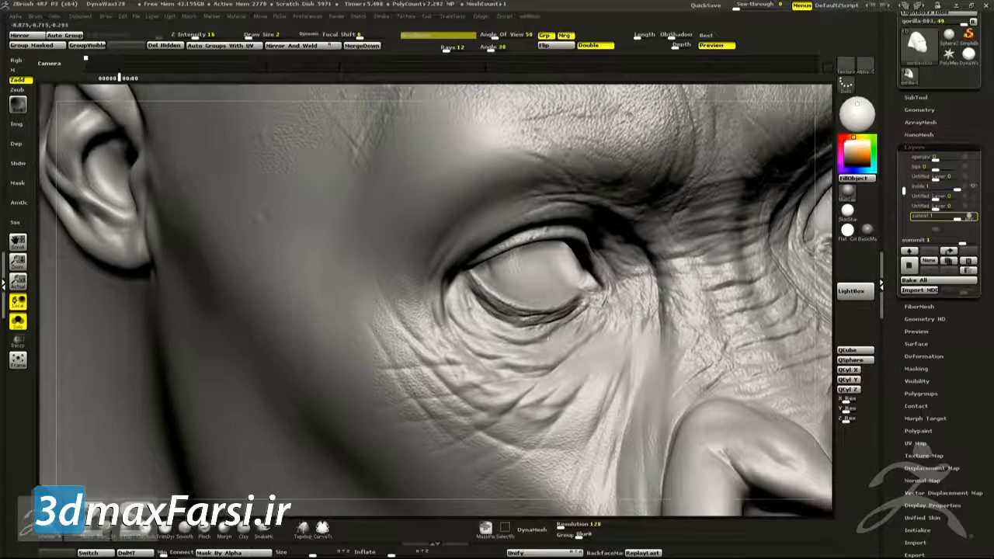
pyautogui.moveTo(435, 268); pyautogui.dragTo(438, 284)
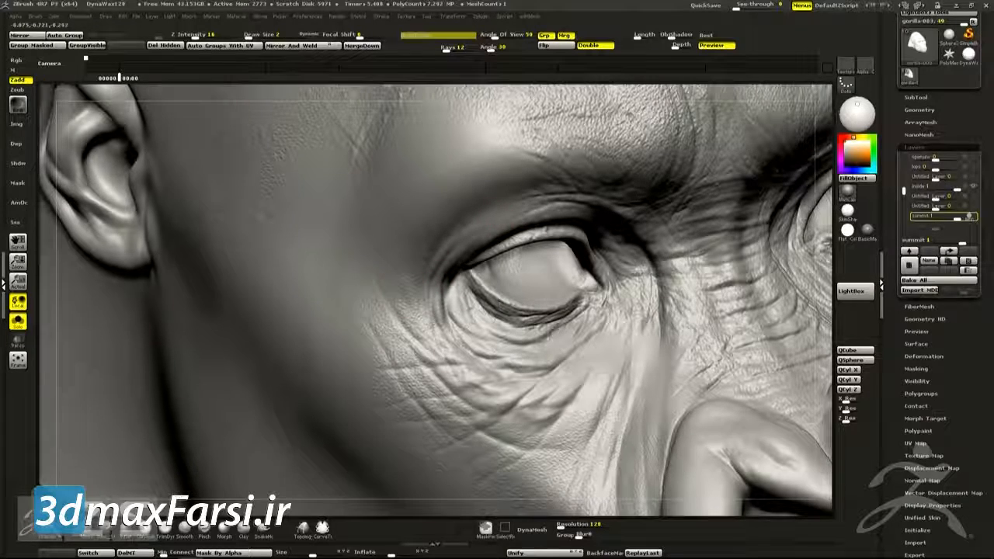
pyautogui.moveTo(410, 296); pyautogui.dragTo(439, 314, button='right')
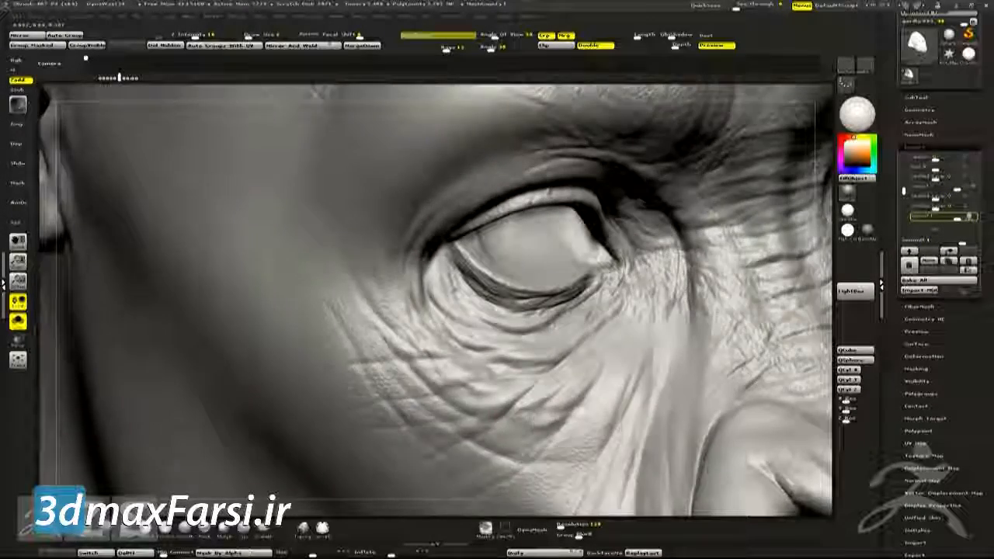
pyautogui.press('alt')
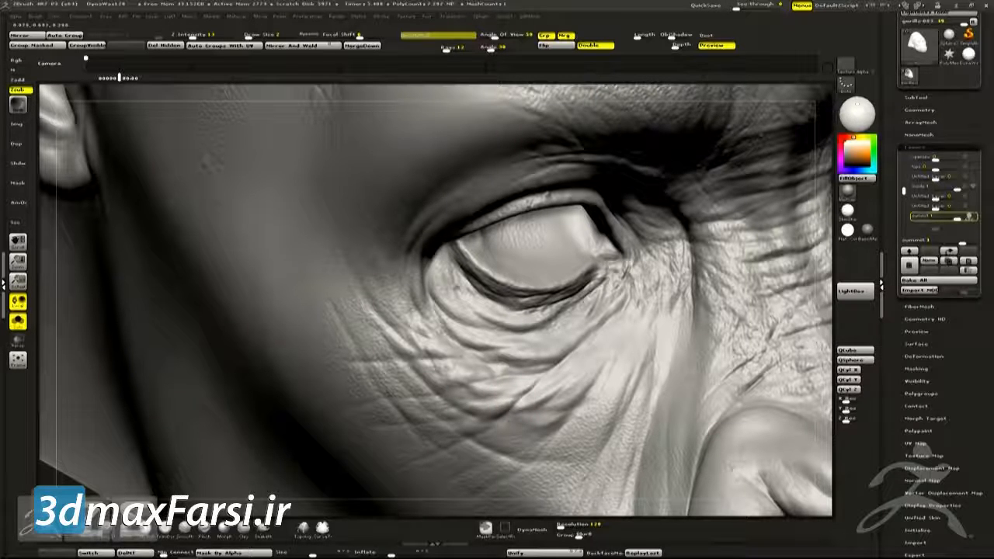
# - Alternate raised and carved strokes to deepen the crossing wrinkles where the eye bag meets the outer cheek
pyautogui.press('alt')
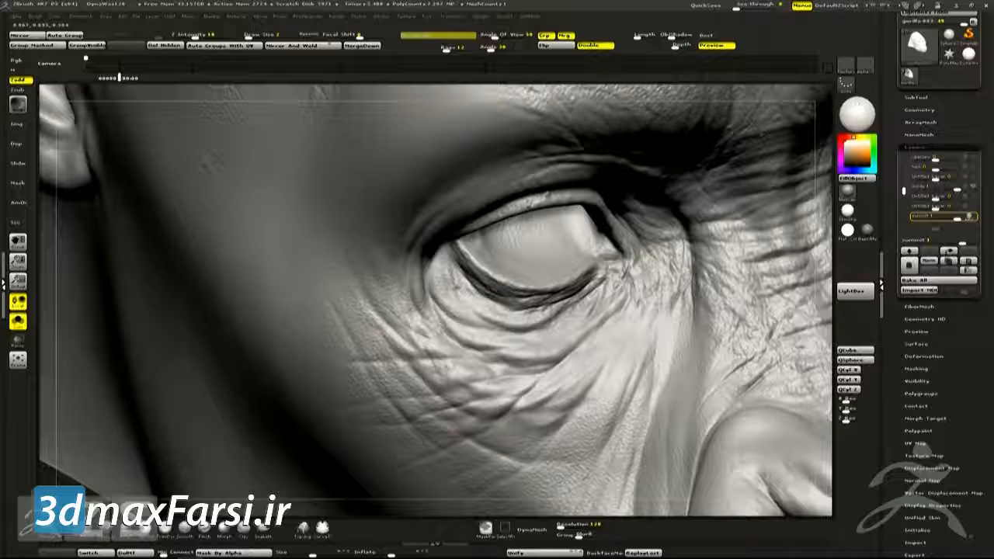
pyautogui.press('alt')
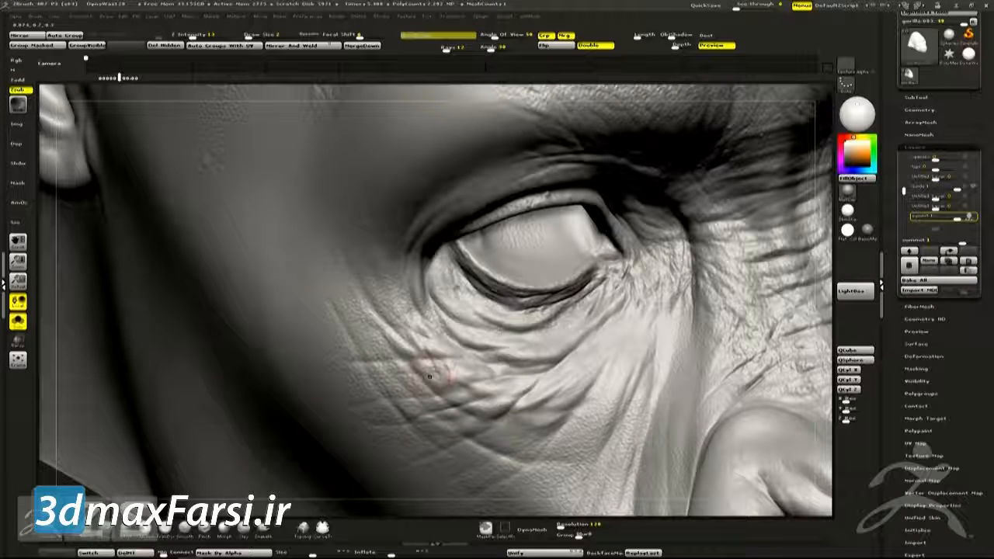
pyautogui.press('alt')
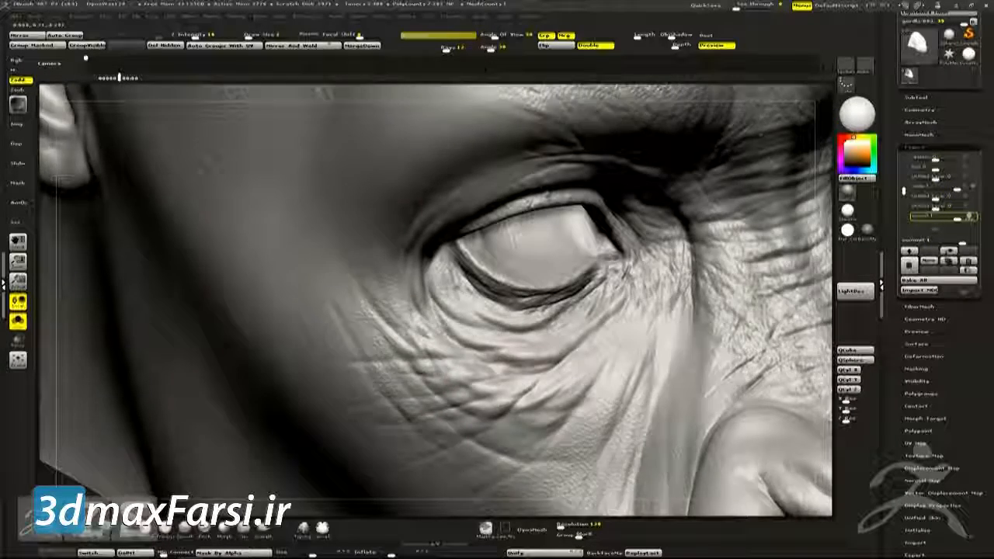
pyautogui.moveTo(374, 286); pyautogui.dragTo(415, 288, button='right')
pyautogui.press('alt')
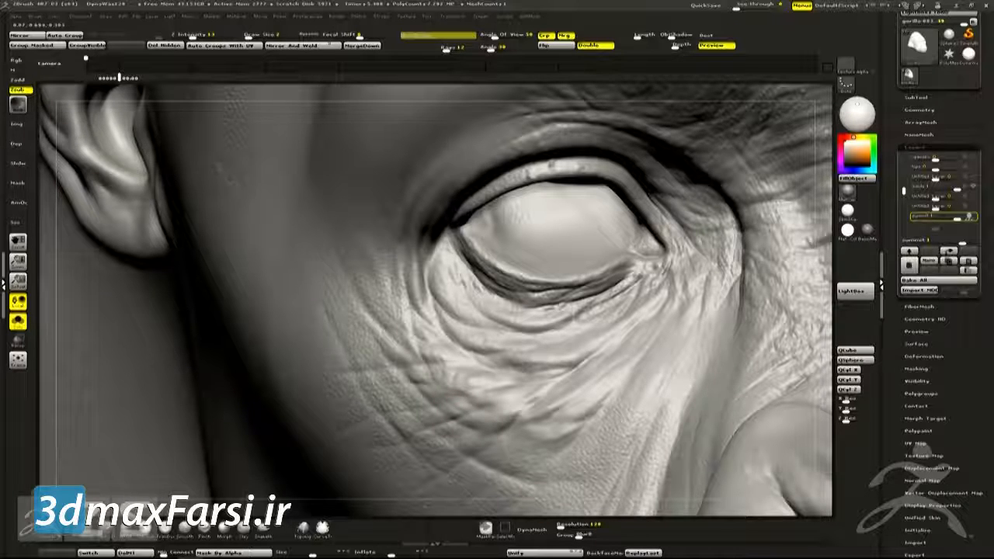
pyautogui.press('f')
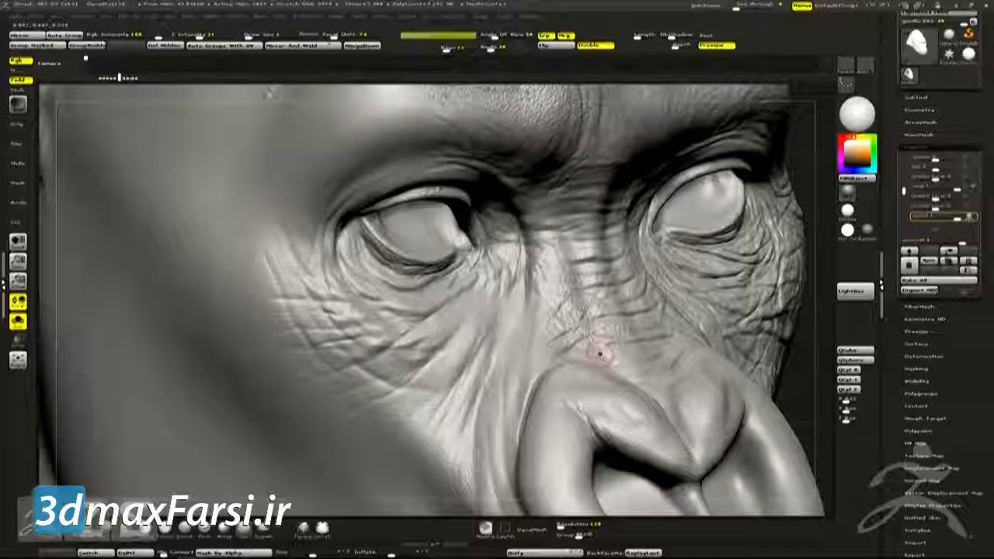
# - Refine the fine wrinkles on the cheek folds below the eye bag at Draw Size 1 and Z Intensity 11
pyautogui.moveTo(599, 350); pyautogui.dragTo(676, 276)
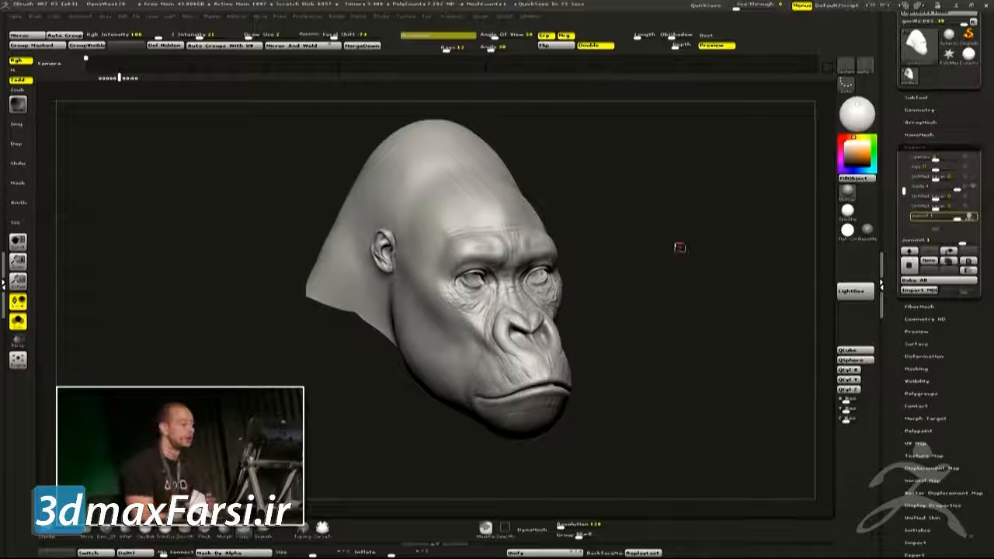
pyautogui.keyDown('alt'); pyautogui.moveTo(680, 248); pyautogui.dragTo(740, 273); pyautogui.keyUp('alt')
pyautogui.keyDown('alt'); pyautogui.moveTo(741, 273); pyautogui.dragTo(730, 342, button='right'); pyautogui.keyUp('alt')
pyautogui.keyDown('alt'); pyautogui.moveTo(593, 310); pyautogui.dragTo(466, 201, button='right'); pyautogui.keyUp('alt')
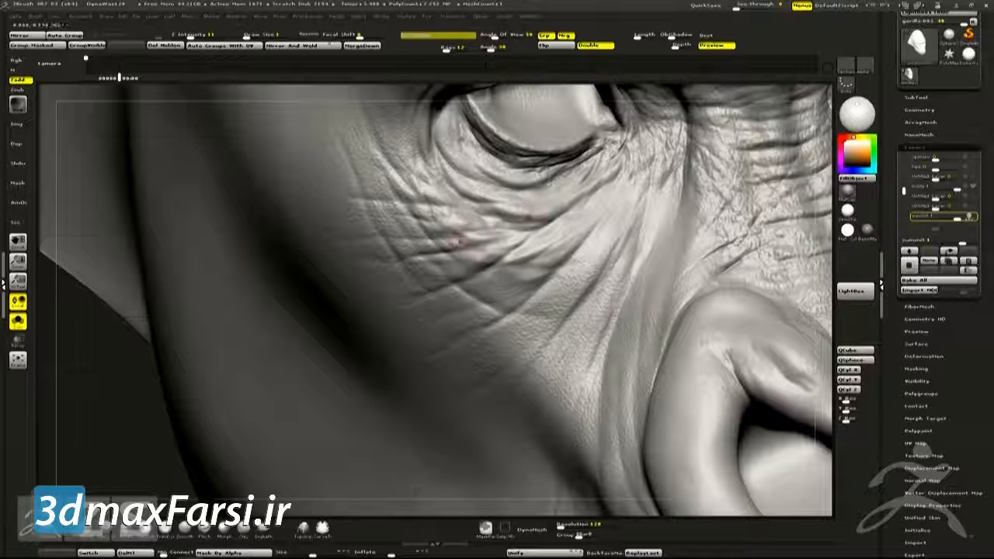
pyautogui.moveTo(531, 214); pyautogui.dragTo(506, 216, button='right')
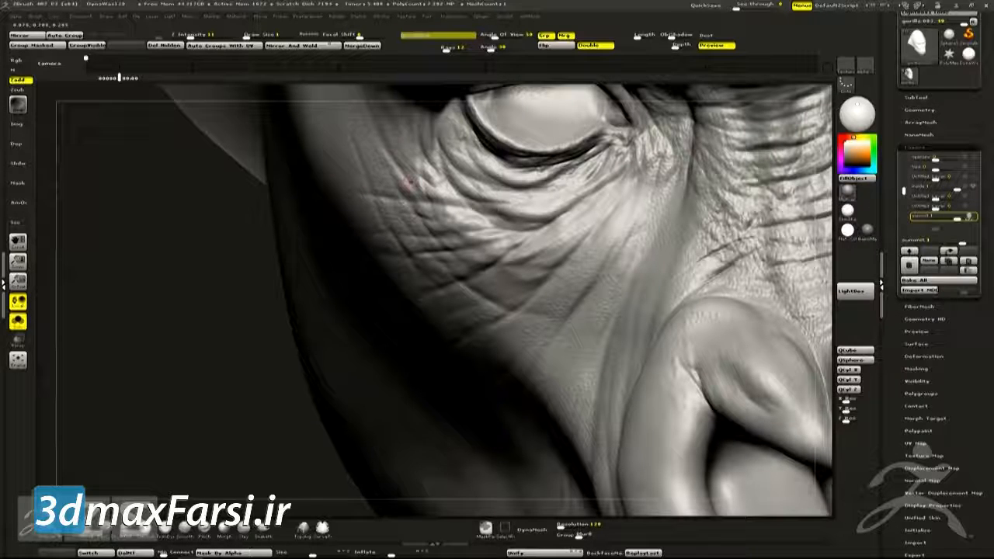
pyautogui.moveTo(464, 216); pyautogui.dragTo(452, 230, button='right')
pyautogui.keyDown('ctrl'); pyautogui.moveTo(481, 268); pyautogui.dragTo(625, 267, button='right'); pyautogui.keyUp('ctrl')
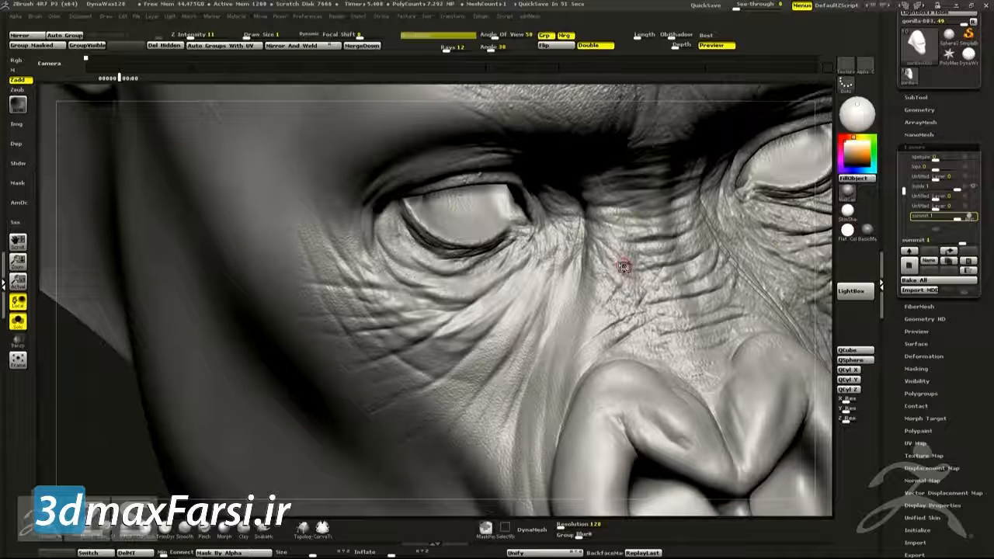
# - Switch to the Sphere3D primitive, clear the gorilla bust from the canvas and draw a new sphere
pyautogui.click(949, 36)
pyautogui.hotkey('ctrl', 'n')
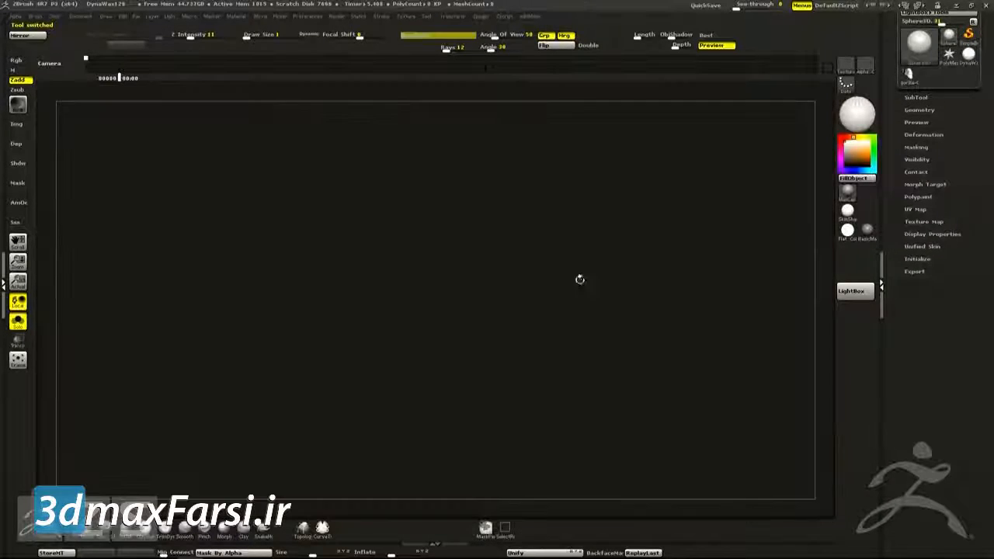
pyautogui.moveTo(610, 268); pyautogui.dragTo(694, 335)
pyautogui.press('f')
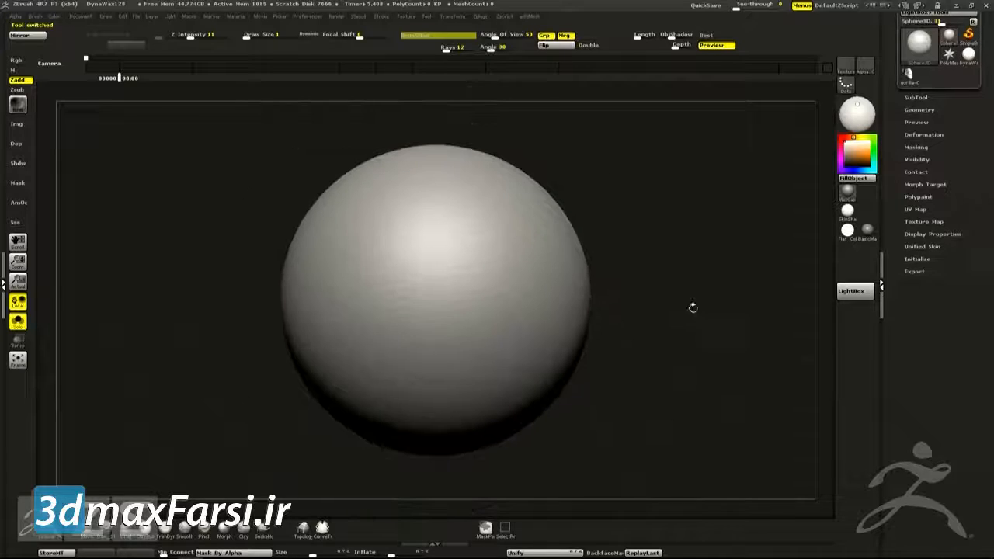
# - Convert the sphere primitive to a PolyMesh3D and subdivide it for sculpting
pyautogui.hotkey('ctrl', 'd')
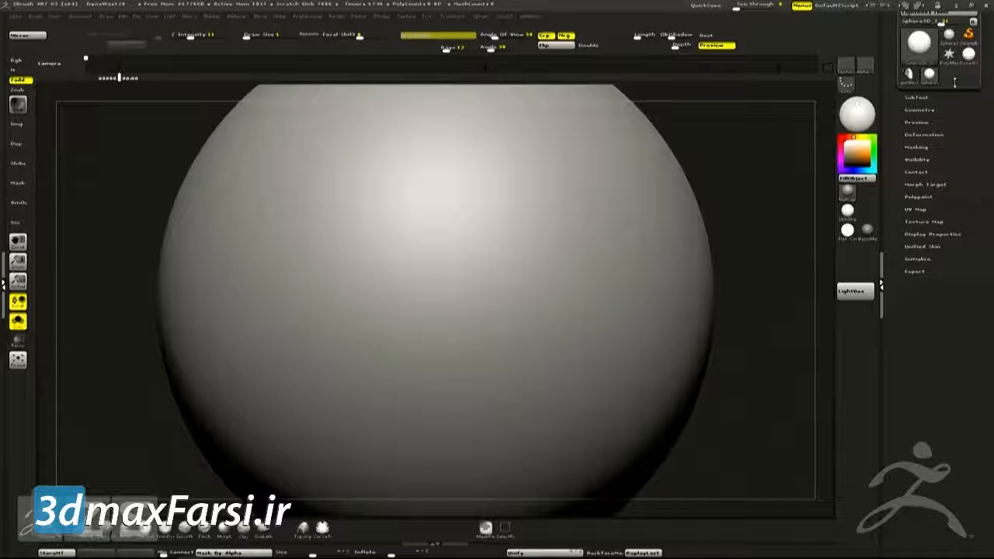
pyautogui.moveTo(955, 82); pyautogui.dragTo(955, 117)
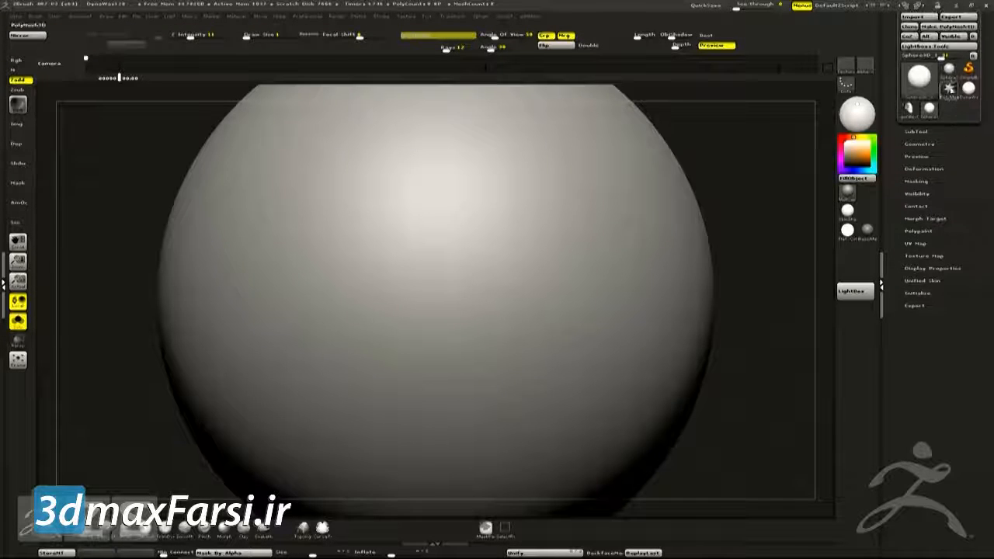
pyautogui.click(949, 27)
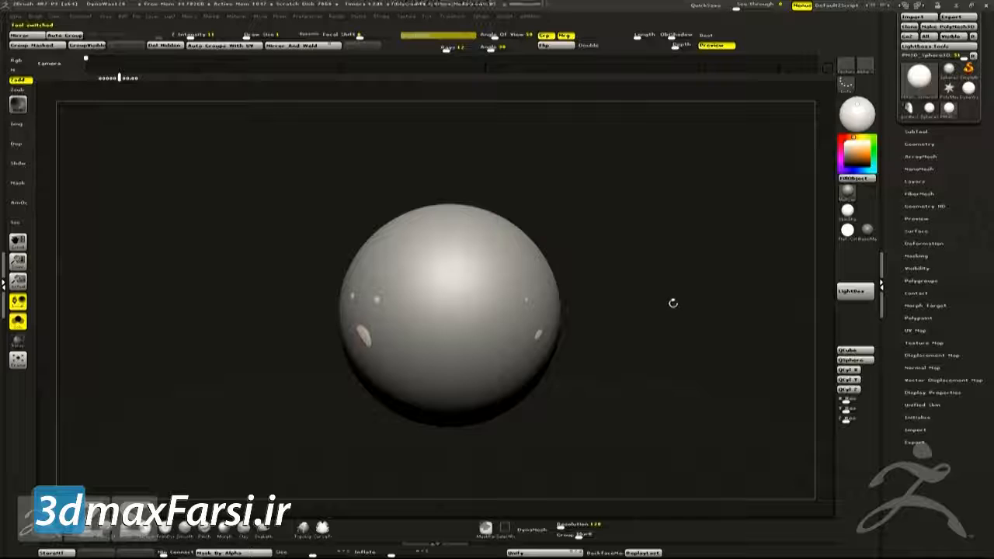
pyautogui.press('f')
pyautogui.hotkey('ctrl', 'd')
pyautogui.keyDown('alt'); pyautogui.moveTo(676, 295); pyautogui.dragTo(628, 332); pyautogui.keyUp('alt')
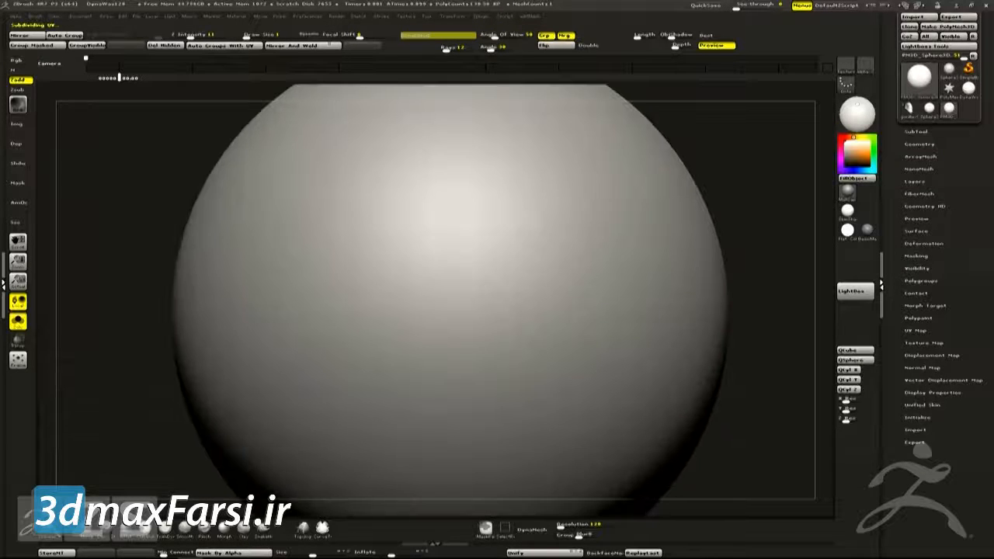
# - Raise and carve a first faint diagonal fold on the sphere, enlarging the brush to Draw Size 22
pyautogui.press(']')
pyautogui.press(']')
pyautogui.press(']')
pyautogui.moveTo(746, 238)
pyautogui.keyDown('alt'); pyautogui.mouseDown()
pyautogui.moveTo(727, 242)
pyautogui.moveTo(736, 250)
pyautogui.mouseUp(); pyautogui.keyUp('alt')
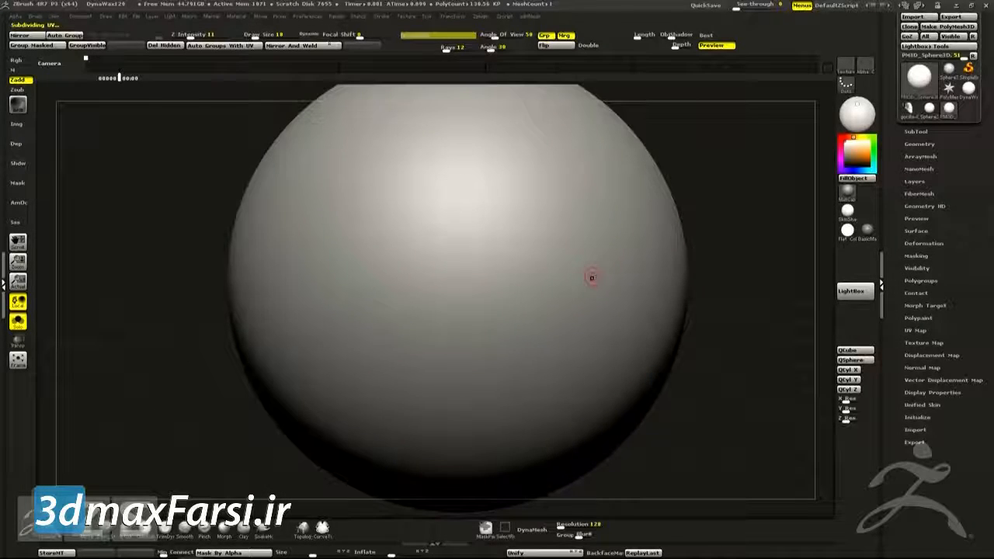
pyautogui.moveTo(546, 230); pyautogui.dragTo(556, 252, button='right')
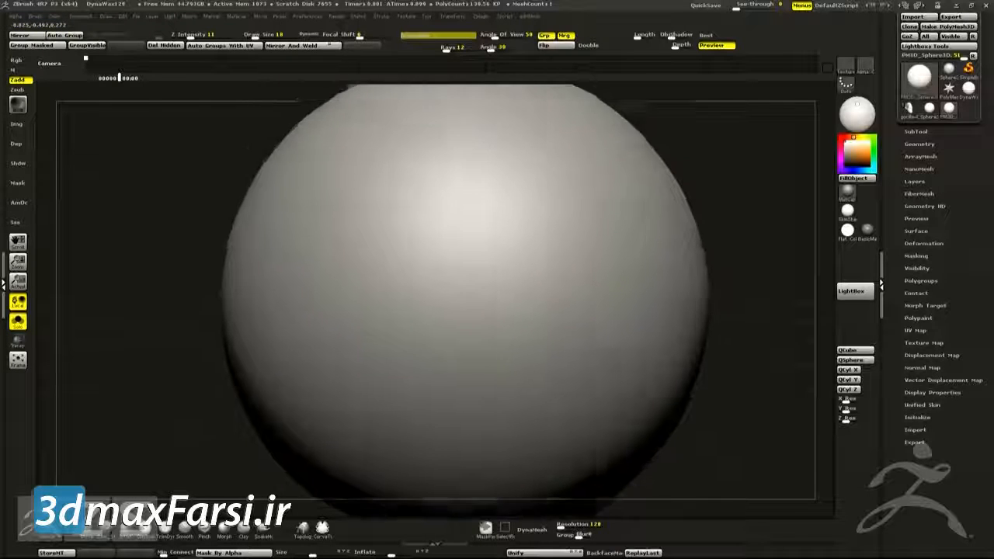
pyautogui.press('alt')
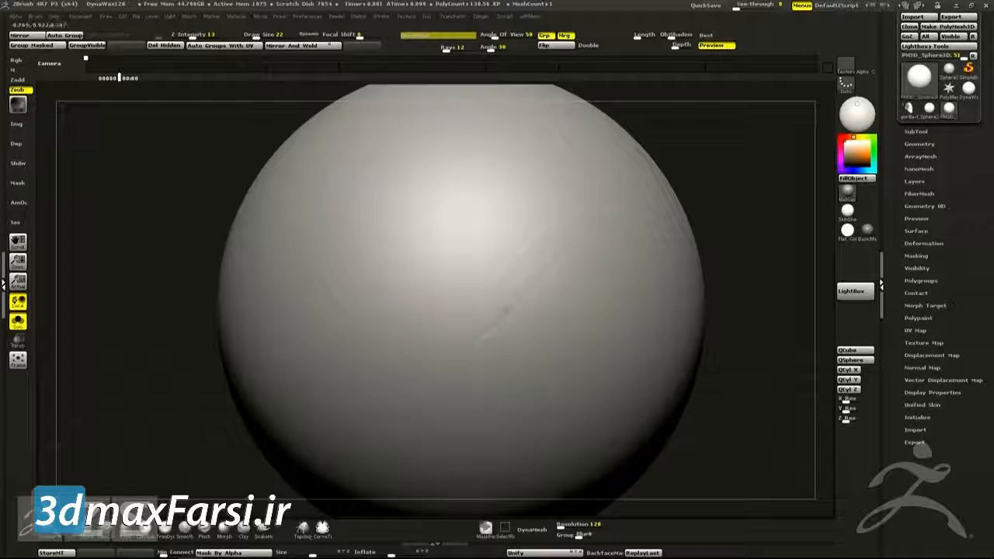
# - Subdivide the sphere once more and carve several diagonal creases beside the first fold at Z Intensity 13
pyautogui.moveTo(734, 256); pyautogui.dragTo(748, 242)
pyautogui.hotkey('ctrl', 'd')
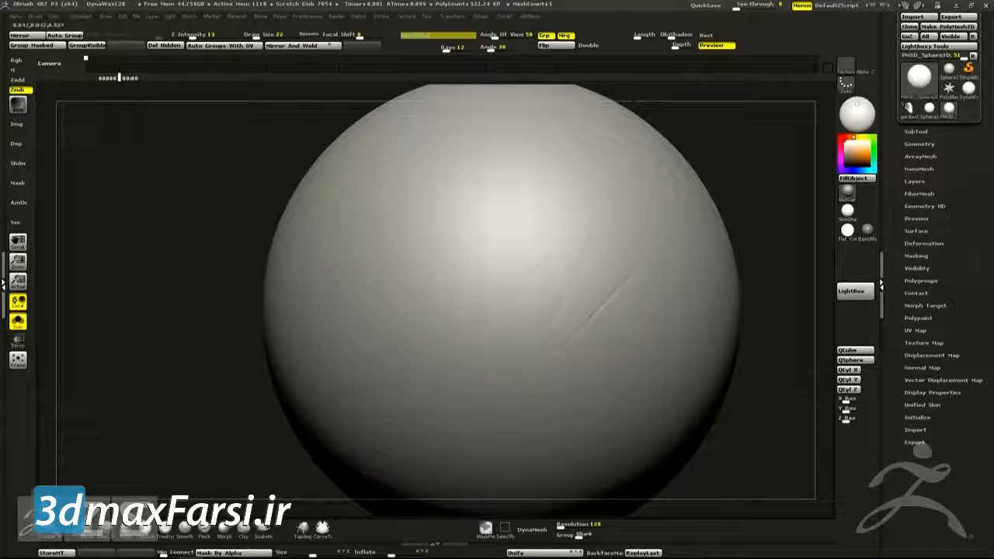
pyautogui.moveTo(750, 248); pyautogui.dragTo(673, 263)
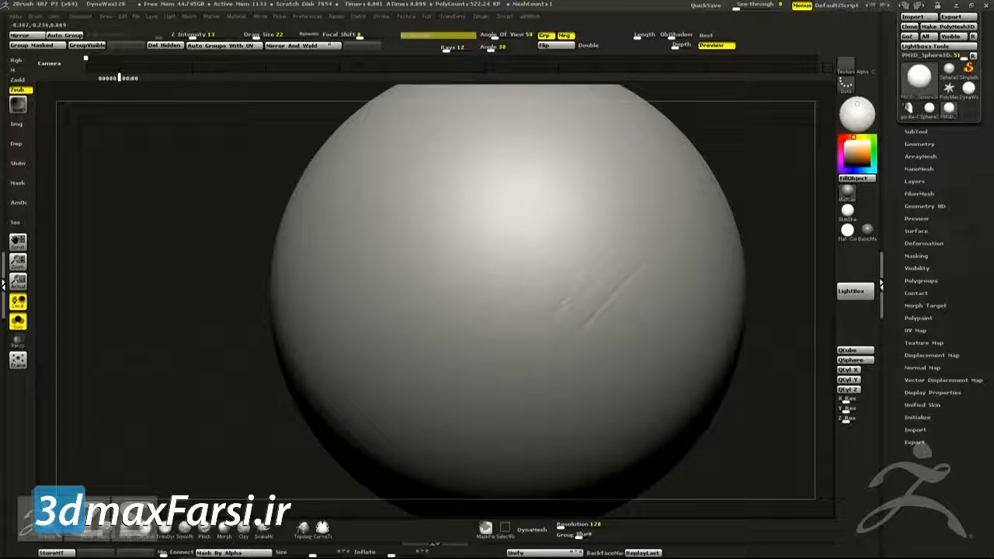
pyautogui.moveTo(750, 256); pyautogui.dragTo(734, 268)
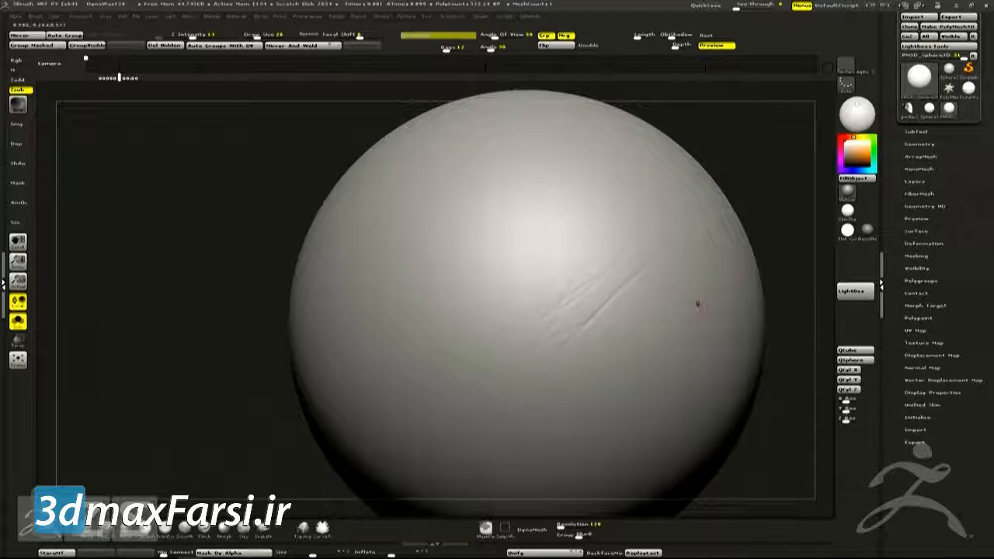
pyautogui.moveTo(606, 358); pyautogui.dragTo(668, 339)
pyautogui.moveTo(780, 280); pyautogui.dragTo(713, 292)
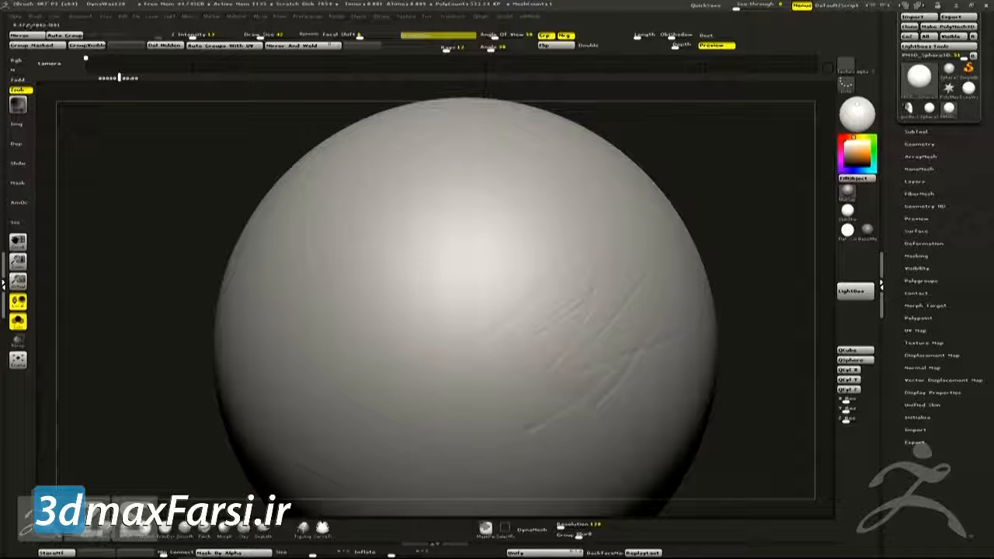
# - Carve crossing creases through the diagonal folds at Draw Size 42 and Z Intensity 13 to form a wrinkle network
pyautogui.press('alt')
pyautogui.press('alt')
pyautogui.keyDown('alt'); pyautogui.moveTo(556, 387); pyautogui.dragTo(584, 359); pyautogui.keyUp('alt')
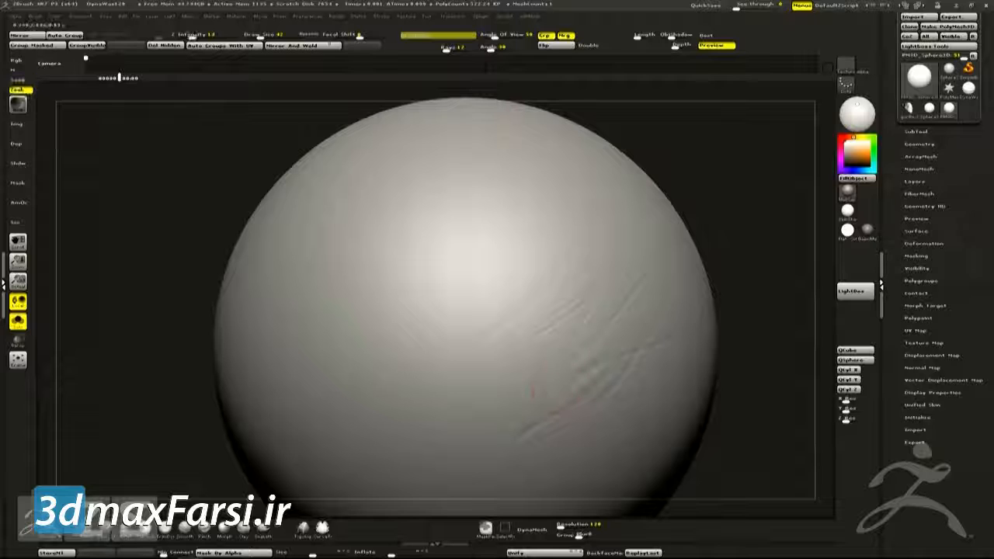
pyautogui.keyDown('alt'); pyautogui.moveTo(625, 330); pyautogui.dragTo(637, 278); pyautogui.keyUp('alt')
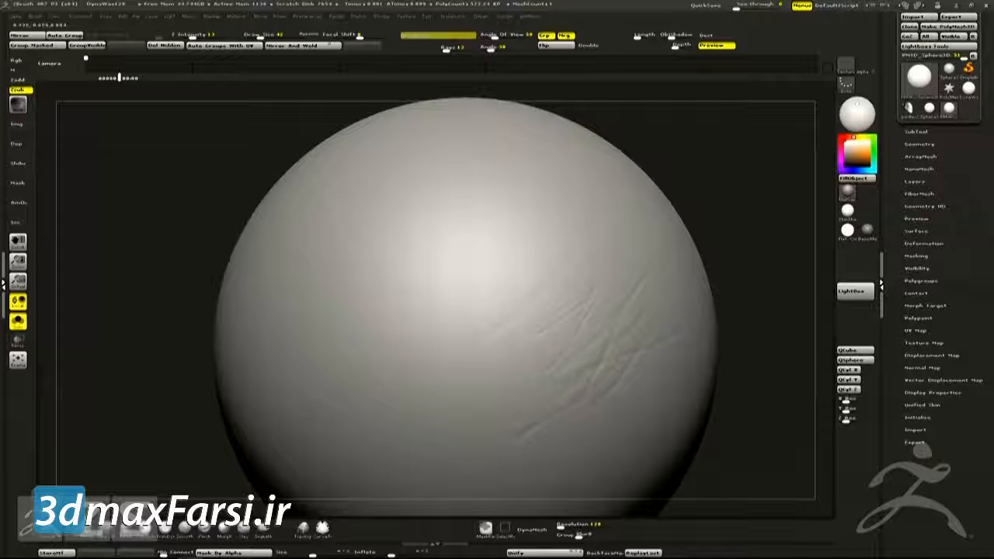
pyautogui.moveTo(544, 311); pyautogui.dragTo(685, 311)
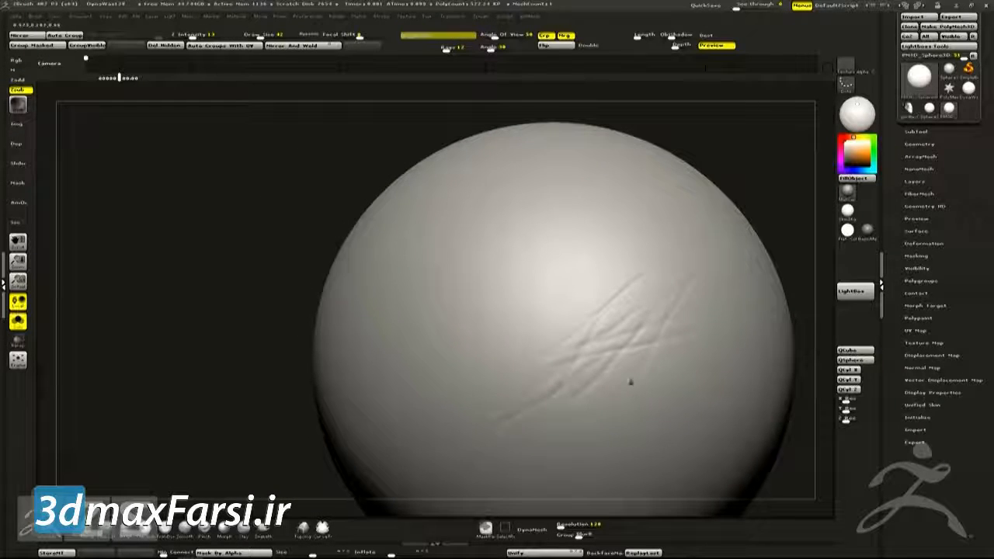
pyautogui.moveTo(601, 385); pyautogui.dragTo(611, 363)
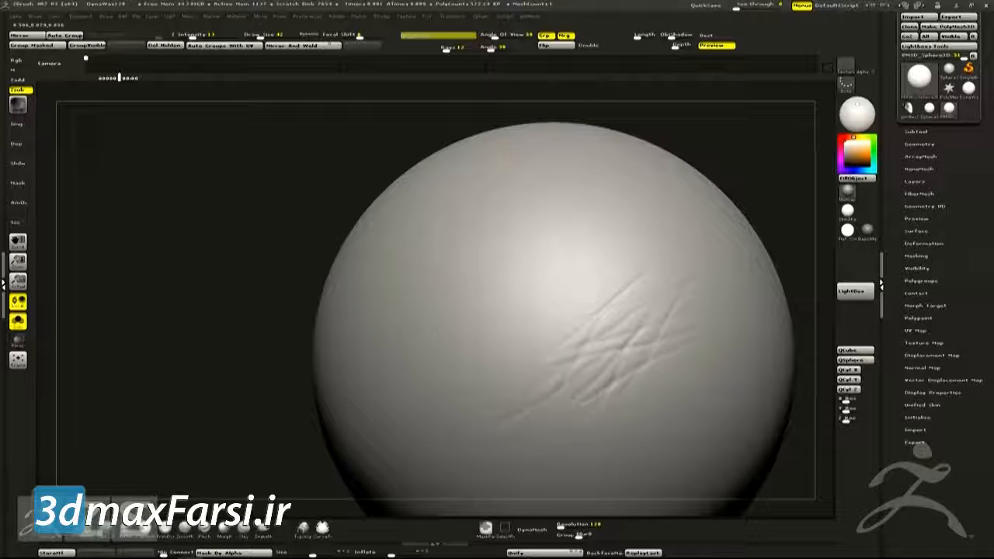
pyautogui.moveTo(626, 394); pyautogui.dragTo(701, 309)
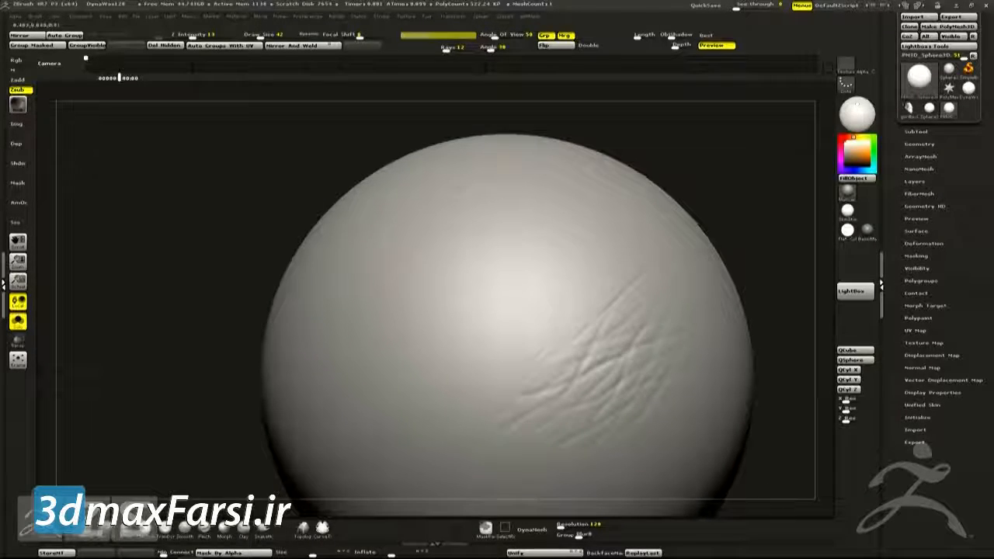
# - Extend the wrinkle patch upward and toward the sphere's middle with long diagonal creases, softening their transitions
pyautogui.moveTo(645, 330); pyautogui.dragTo(687, 307)
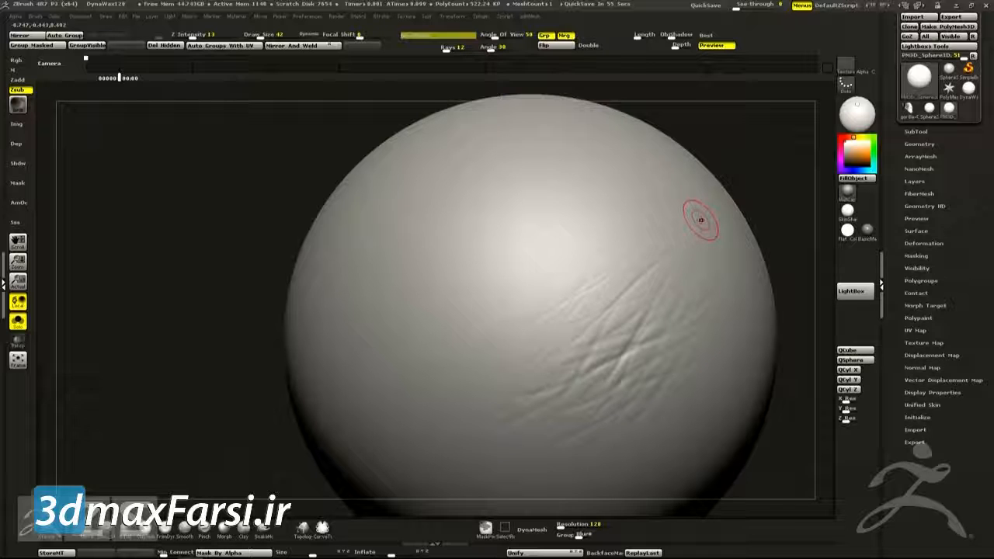
pyautogui.moveTo(730, 186)
pyautogui.mouseDown()
pyautogui.moveTo(746, 174)
pyautogui.moveTo(761, 178)
pyautogui.moveTo(599, 257)
pyautogui.mouseUp()
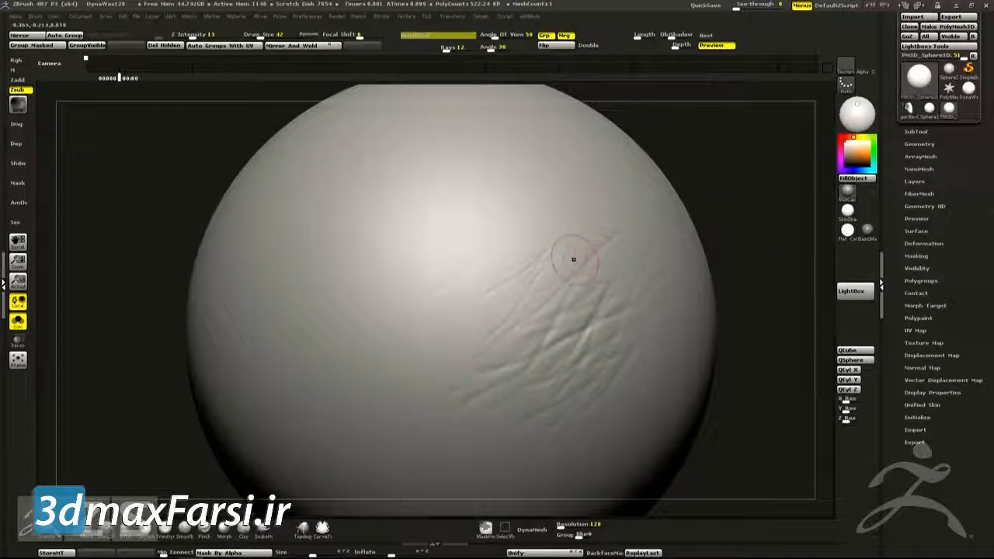
pyautogui.moveTo(762, 187); pyautogui.dragTo(643, 204)
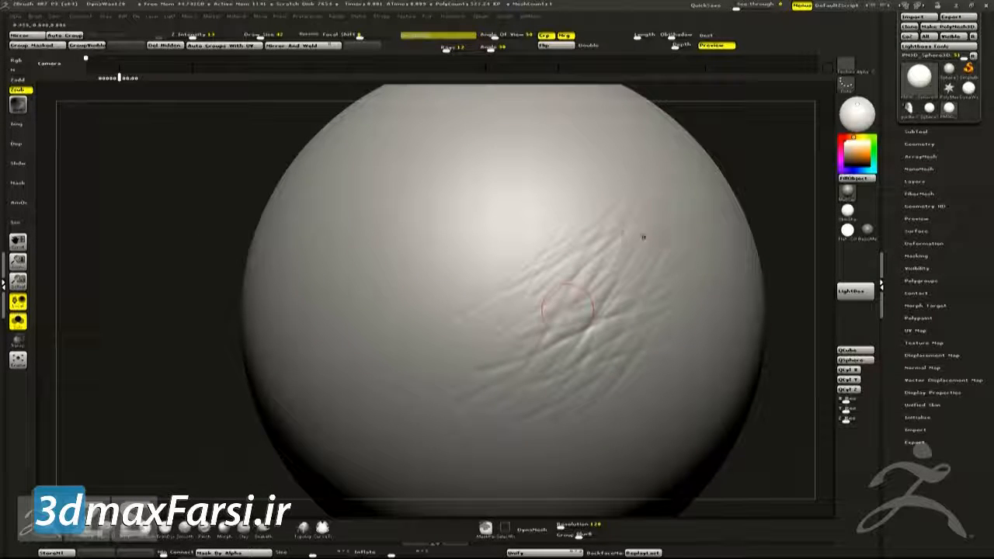
pyautogui.moveTo(755, 191); pyautogui.dragTo(765, 184)
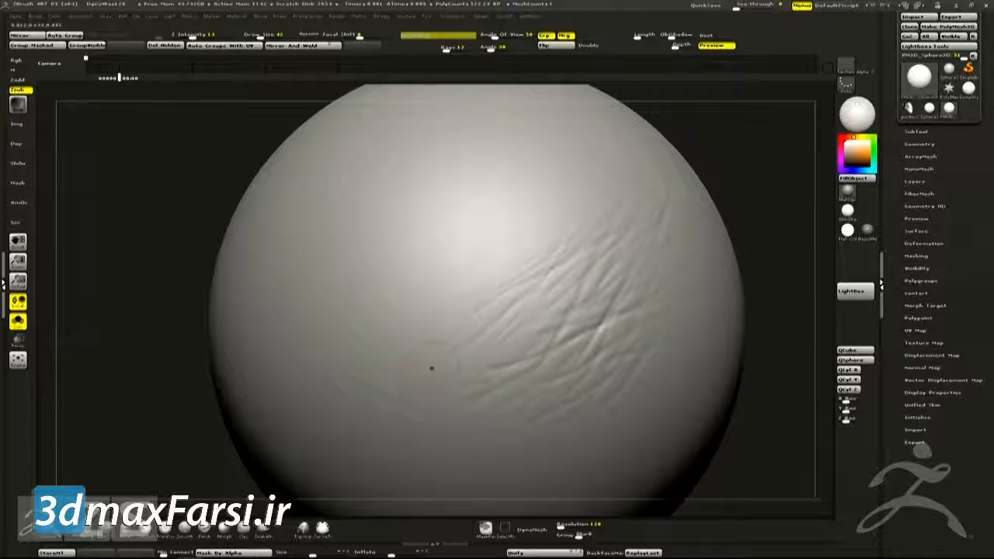
pyautogui.moveTo(565, 259); pyautogui.dragTo(461, 355)
pyautogui.moveTo(520, 333); pyautogui.dragTo(491, 356)
pyautogui.keyDown('shift'); pyautogui.moveTo(466, 320); pyautogui.dragTo(721, 223); pyautogui.keyUp('shift')
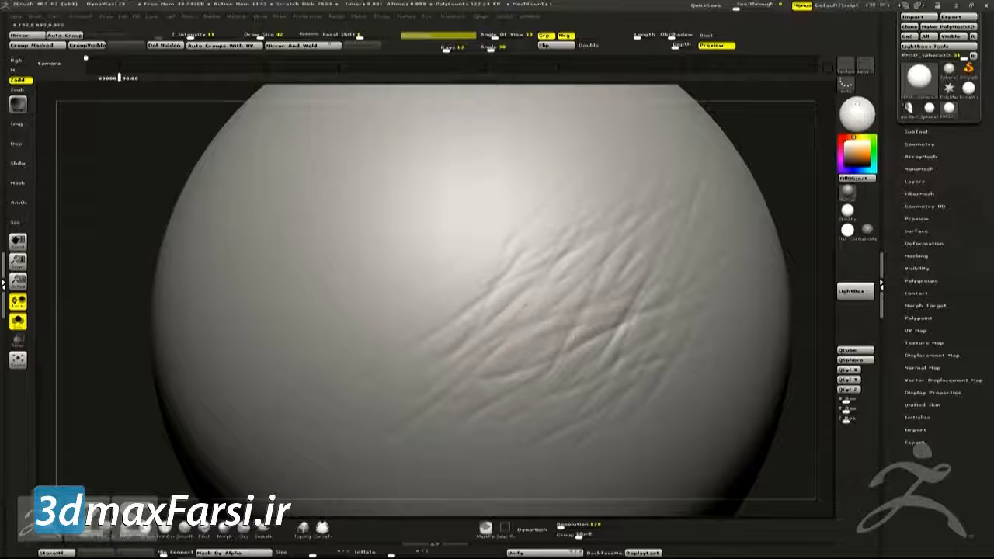
# - Add finer secondary creases inside the sphere's wrinkle patch, reducing the brush to Draw Size 22 and then 14
pyautogui.press('alt')
pyautogui.press('alt')
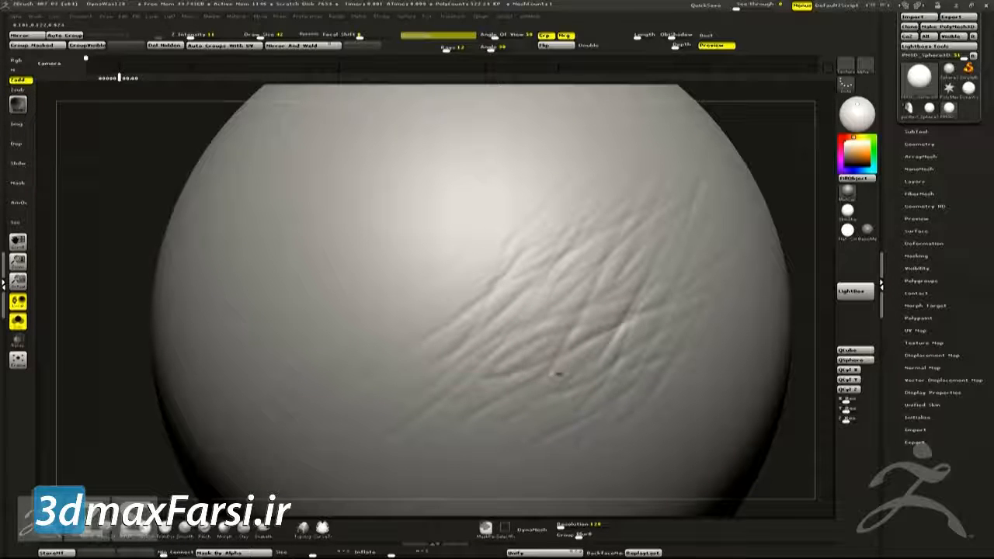
pyautogui.moveTo(593, 288)
pyautogui.mouseDown(button='right')
pyautogui.moveTo(599, 344)
pyautogui.moveTo(666, 309)
pyautogui.moveTo(660, 284)
pyautogui.moveTo(750, 342)
pyautogui.moveTo(659, 269)
pyautogui.moveTo(595, 288)
pyautogui.moveTo(581, 334)
pyautogui.moveTo(613, 279)
pyautogui.mouseUp(button='right')
pyautogui.moveTo(618, 279); pyautogui.dragTo(583, 266)
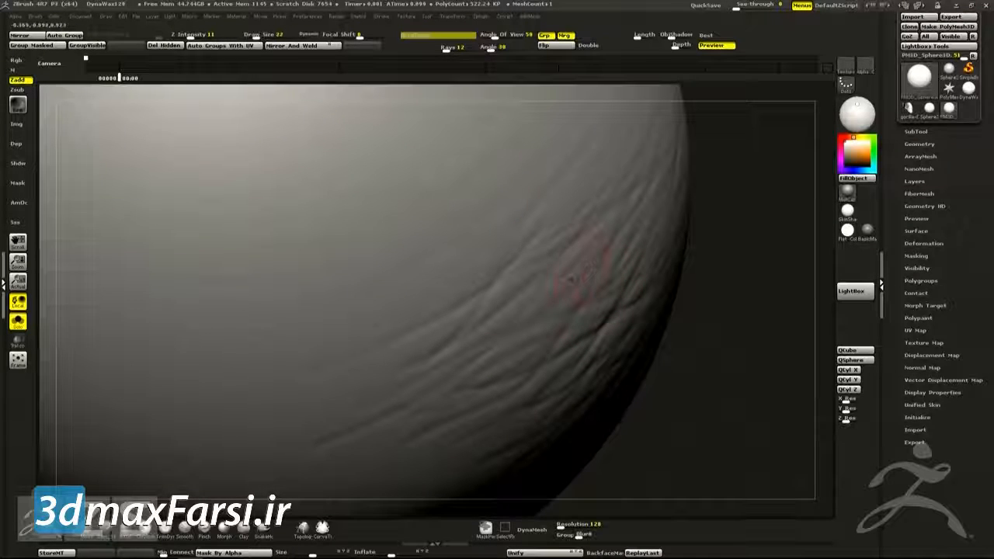
pyautogui.moveTo(763, 261)
pyautogui.mouseDown(button='right')
pyautogui.moveTo(546, 289)
pyautogui.moveTo(577, 289)
pyautogui.moveTo(582, 329)
pyautogui.mouseUp(button='right')
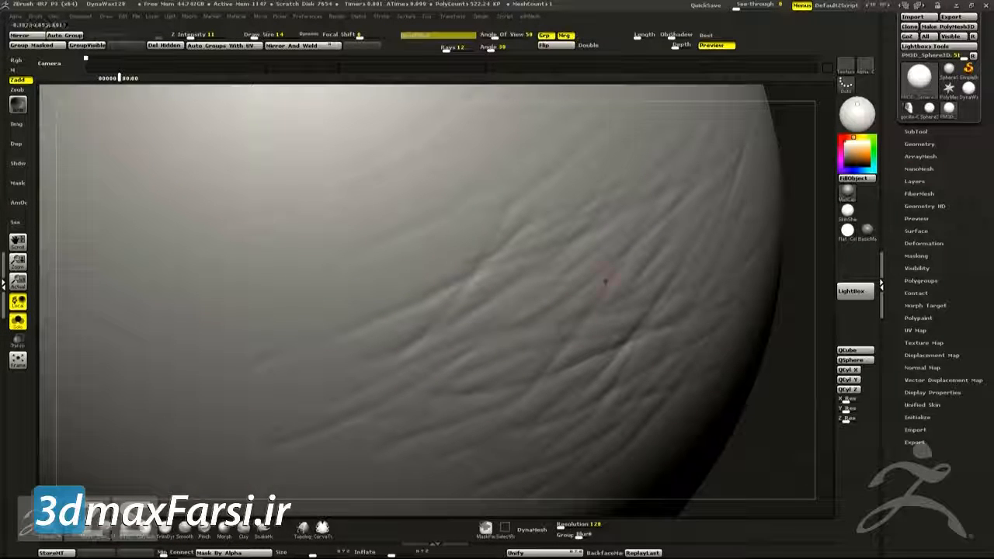
pyautogui.moveTo(656, 270); pyautogui.dragTo(604, 300, button='right')
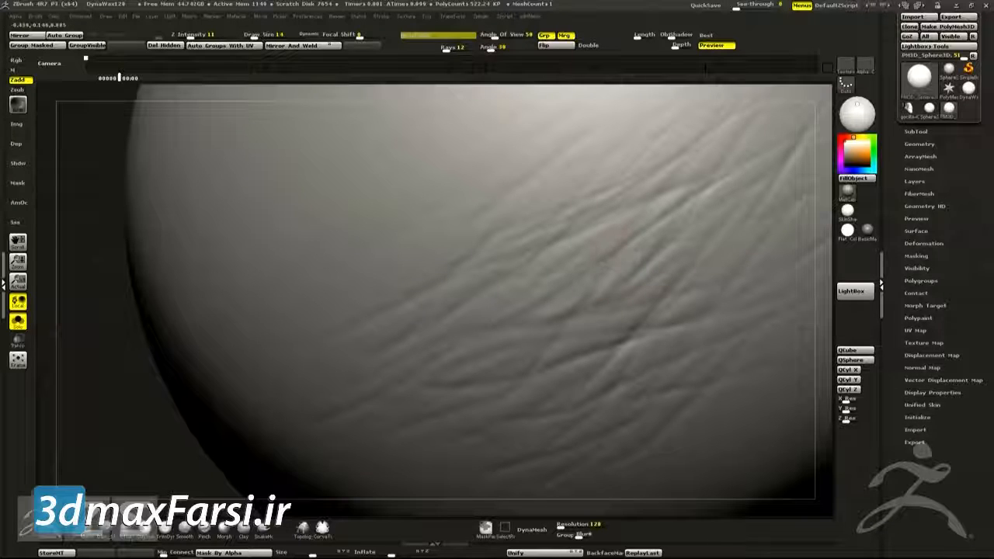
pyautogui.moveTo(604, 300); pyautogui.dragTo(584, 299, button='right')
pyautogui.press('shift')
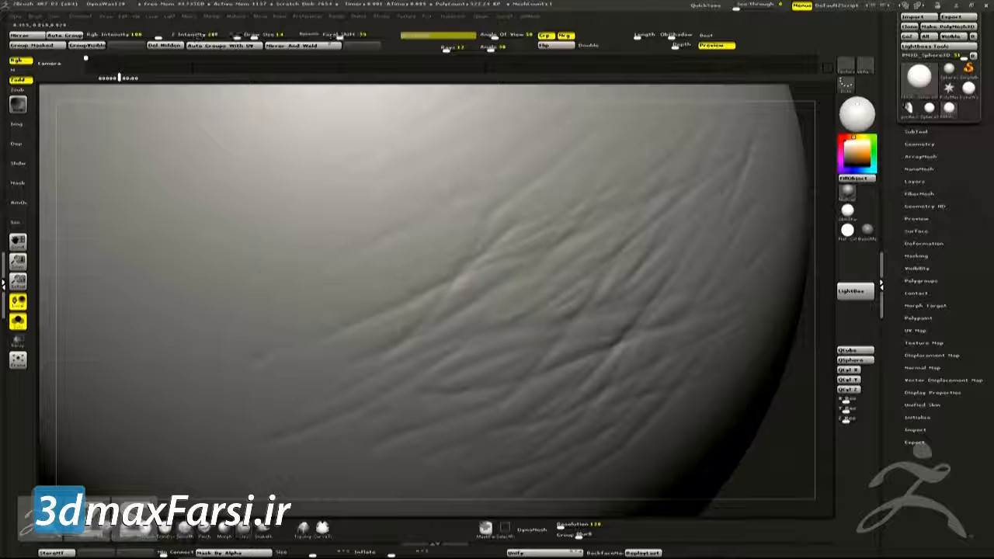
# - Carve short, sharp crossing creases in the middle of the wrinkle patch at Draw Size 14 and soften their edges
pyautogui.press('alt')
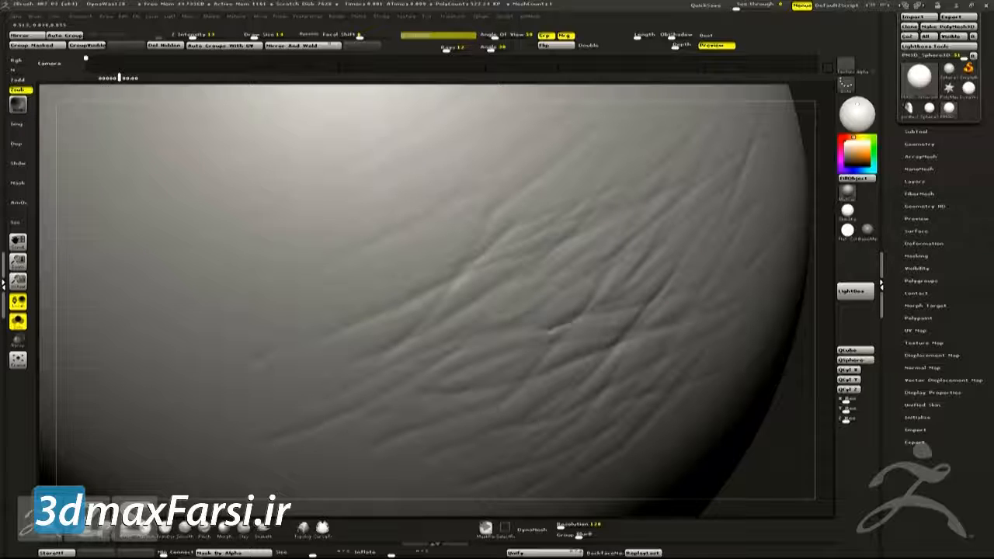
pyautogui.press('alt')
pyautogui.press('alt')
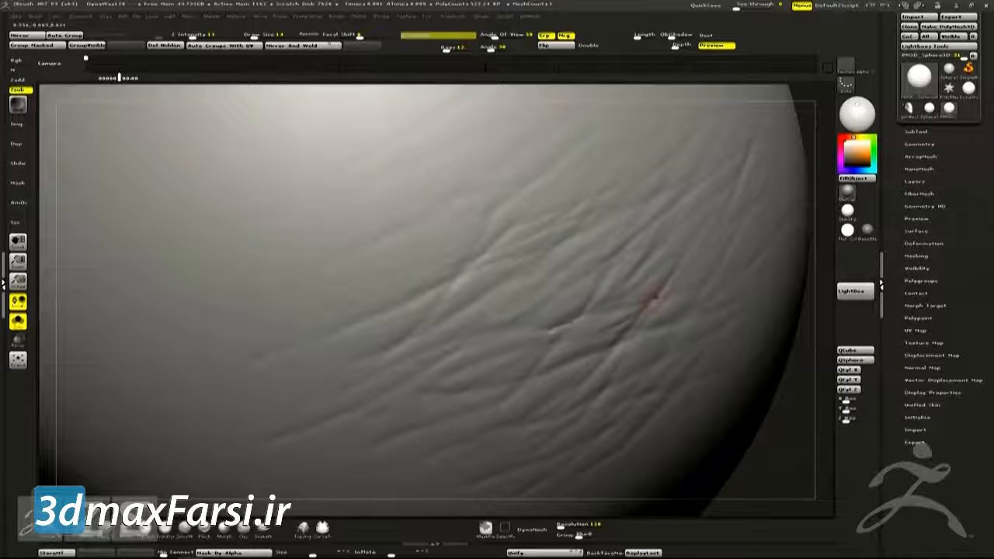
pyautogui.press('shift')
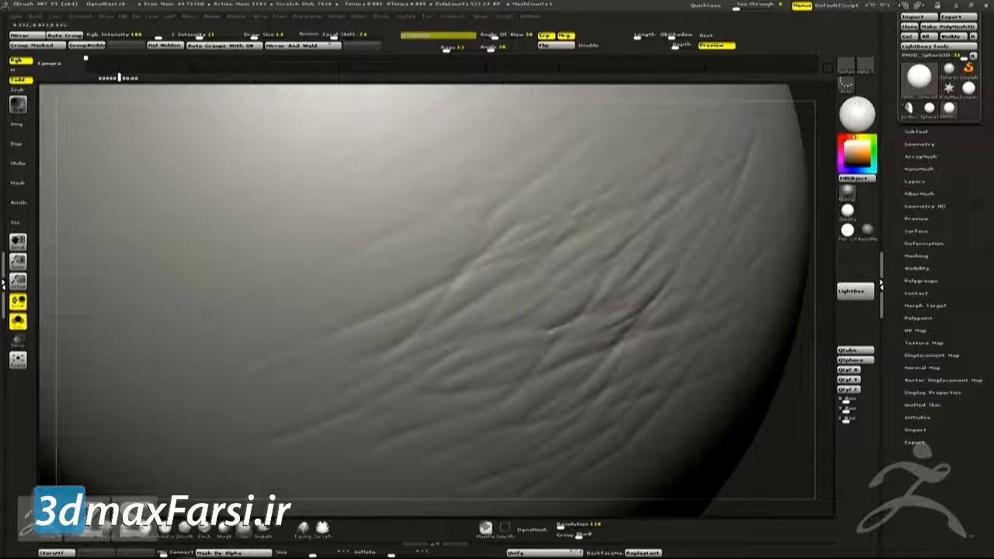
pyautogui.press('shift')
pyautogui.press('shift')
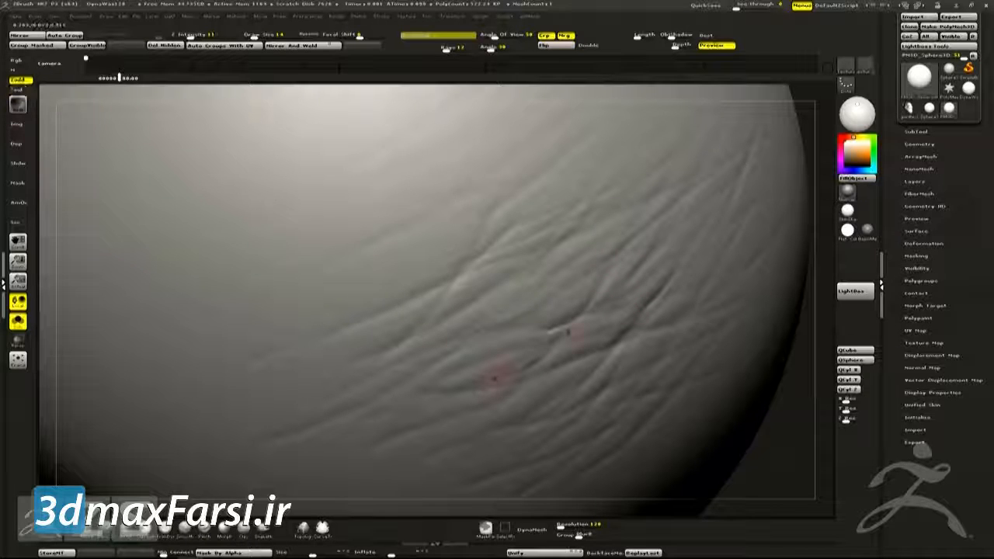
# - Deepen the small creases in the lower middle of the wrinkle patch and smooth the hard transitions between them
pyautogui.press('shift')
pyautogui.press('shift')
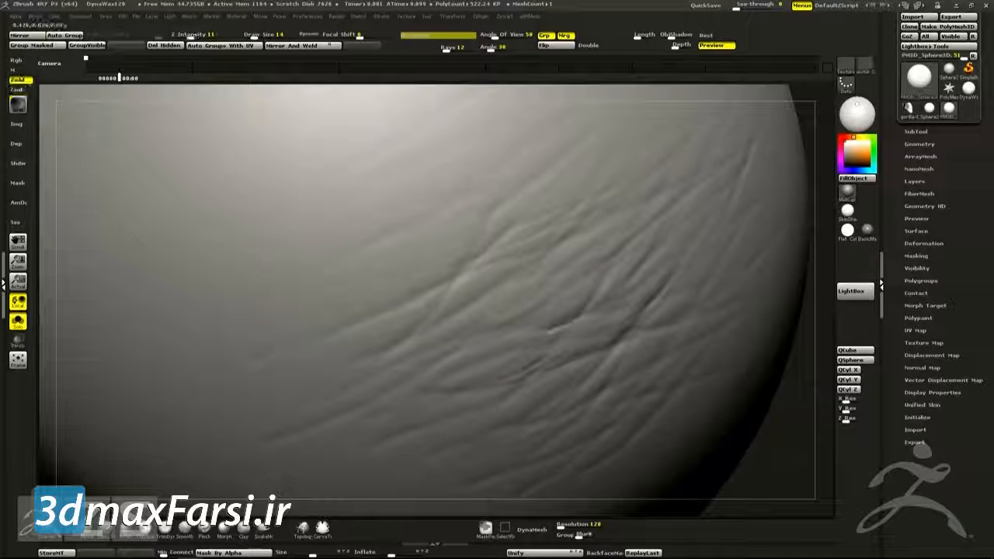
pyautogui.press('shift')
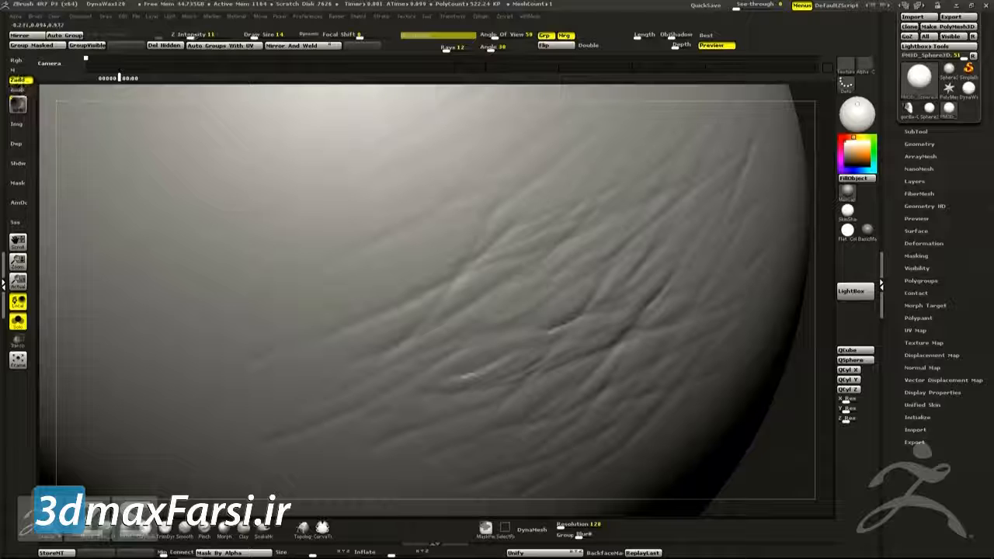
pyautogui.press('shift')
pyautogui.keyDown('shift'); pyautogui.moveTo(482, 359); pyautogui.dragTo(576, 319); pyautogui.keyUp('shift')
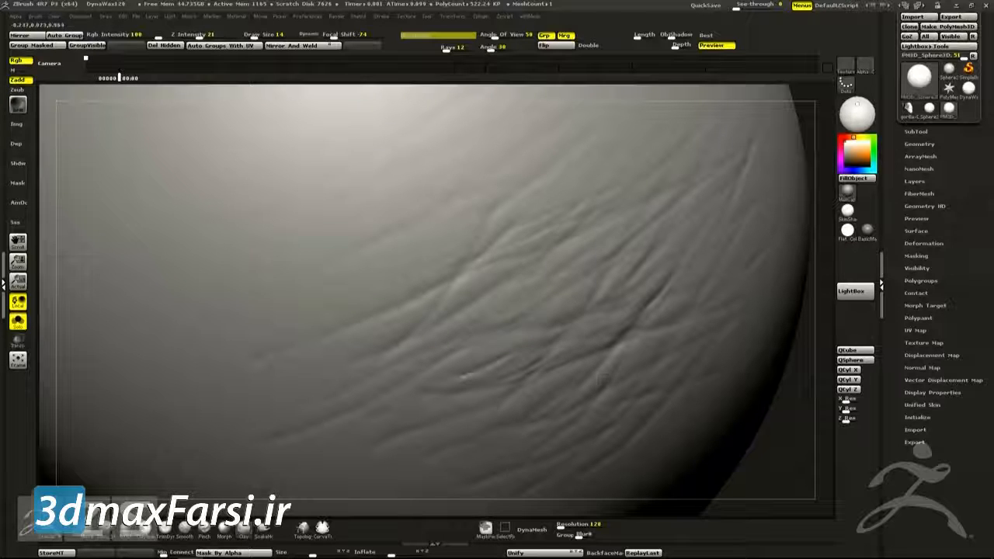
pyautogui.moveTo(621, 295)
pyautogui.keyDown('alt'); pyautogui.mouseDown()
pyautogui.moveTo(725, 275)
pyautogui.moveTo(717, 304)
pyautogui.moveTo(704, 271)
pyautogui.mouseUp(); pyautogui.keyUp('alt')
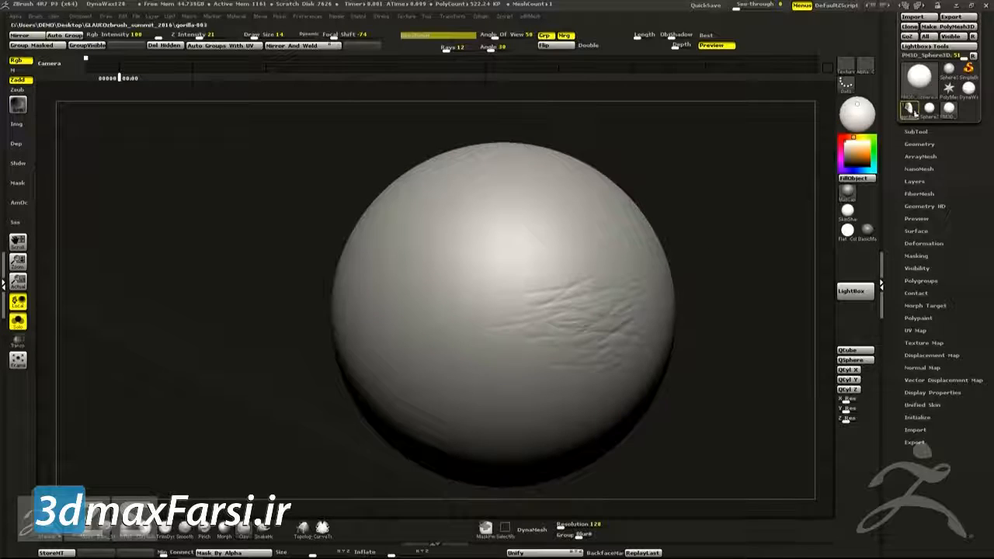
# - Switch from the sphere back to the gorilla bust on a cleared canvas and frame its eye and cheek
pyautogui.moveTo(694, 246); pyautogui.dragTo(607, 331)
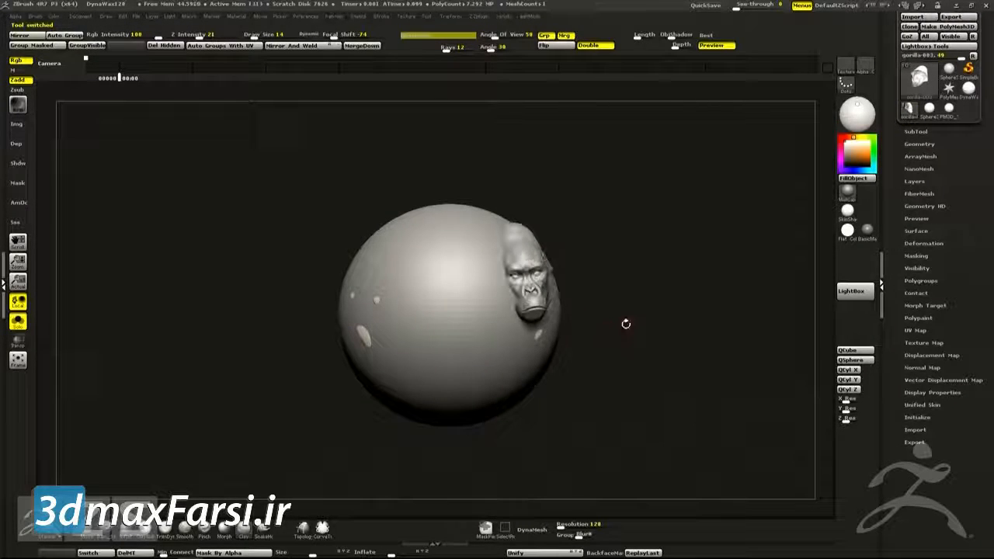
pyautogui.hotkey('ctrl', 'n')
pyautogui.keyDown('alt'); pyautogui.moveTo(575, 297); pyautogui.dragTo(525, 307); pyautogui.keyUp('alt')
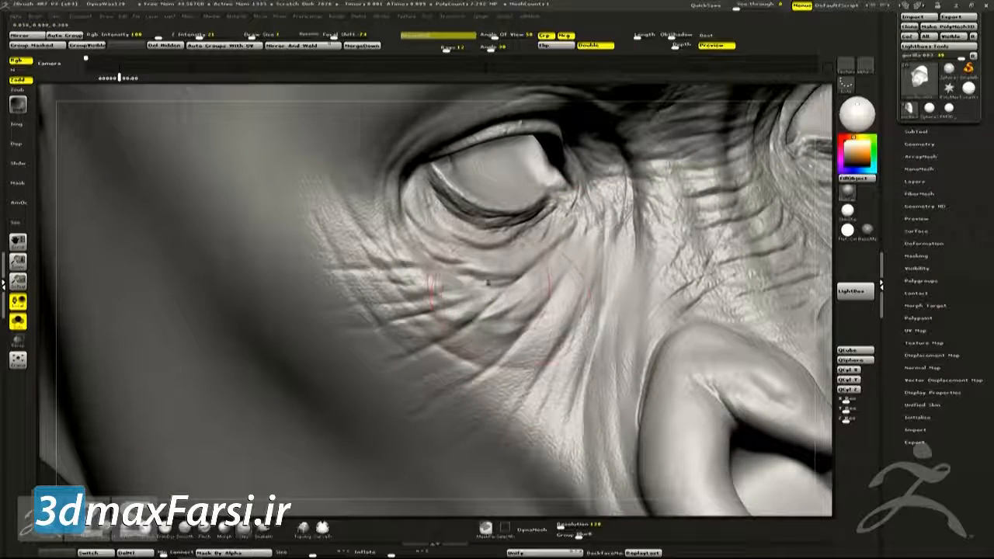
# - Soften the skin folds below the gorilla's eye at Draw Size 6, then rework them at Draw Size 1
pyautogui.moveTo(507, 305); pyautogui.dragTo(497, 314)
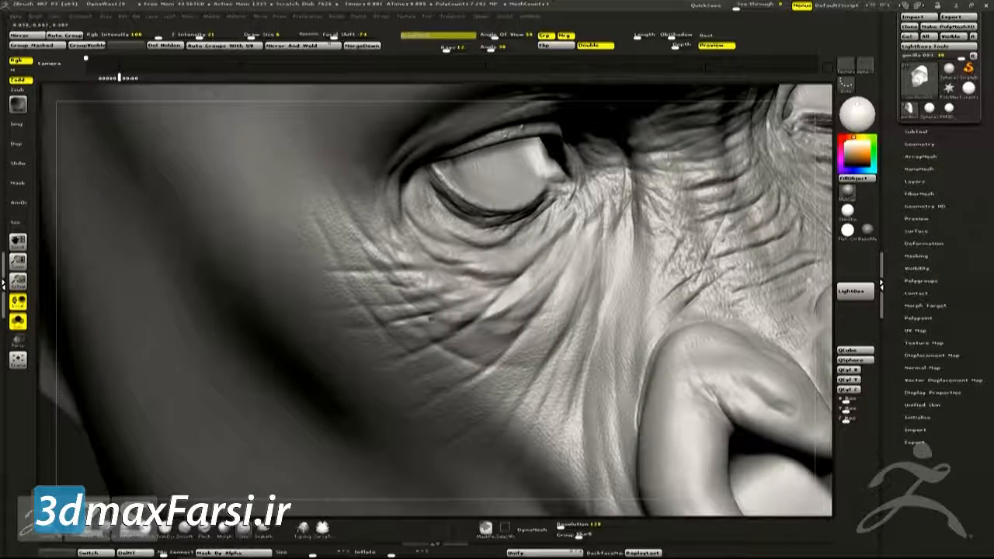
pyautogui.moveTo(443, 282)
pyautogui.mouseDown()
pyautogui.moveTo(412, 268)
pyautogui.moveTo(460, 291)
pyautogui.moveTo(427, 302)
pyautogui.moveTo(438, 290)
pyautogui.mouseUp()
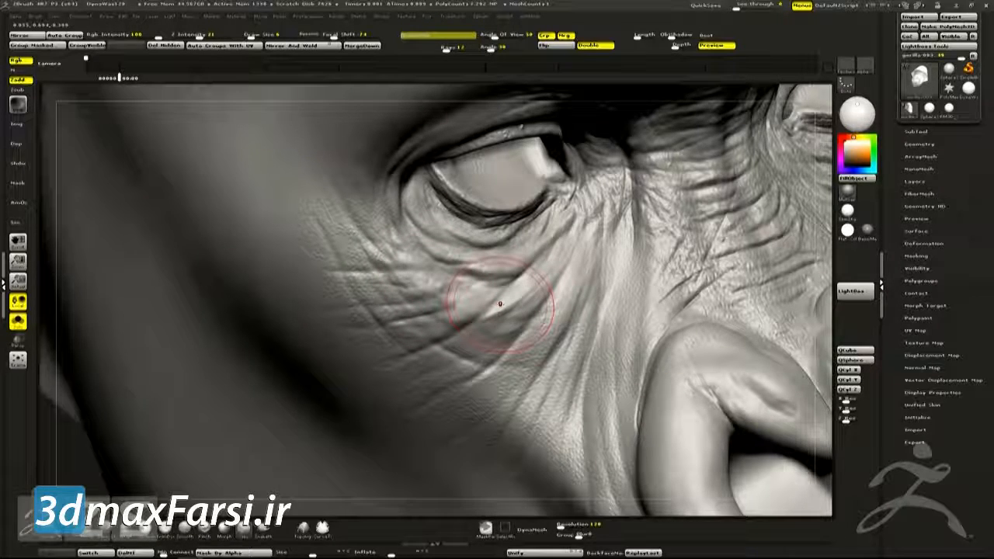
pyautogui.press('1')
pyautogui.moveTo(500, 322); pyautogui.dragTo(468, 306)
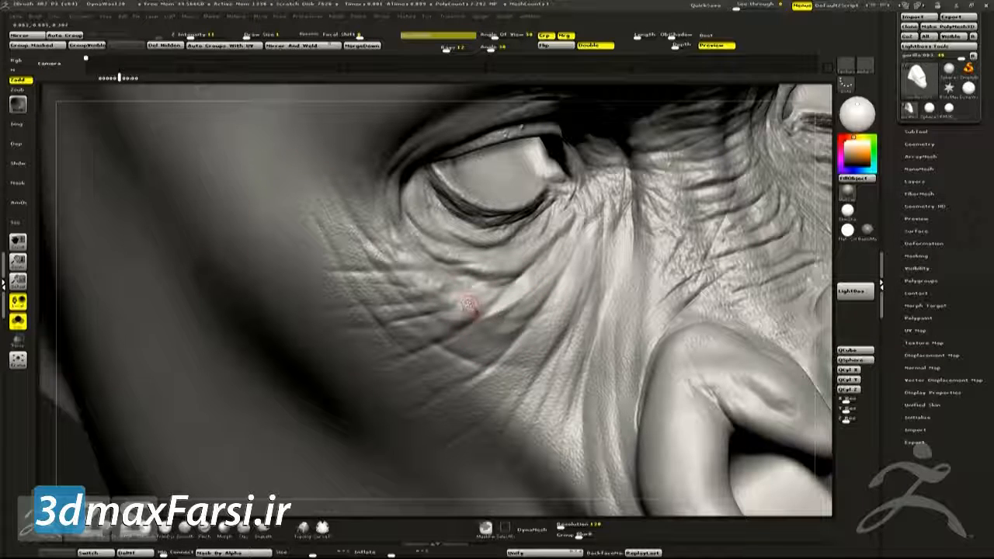
# - Give the sculpting brush the soft round Alpha 36 and the DragRect stroke
pyautogui.click(866, 69)
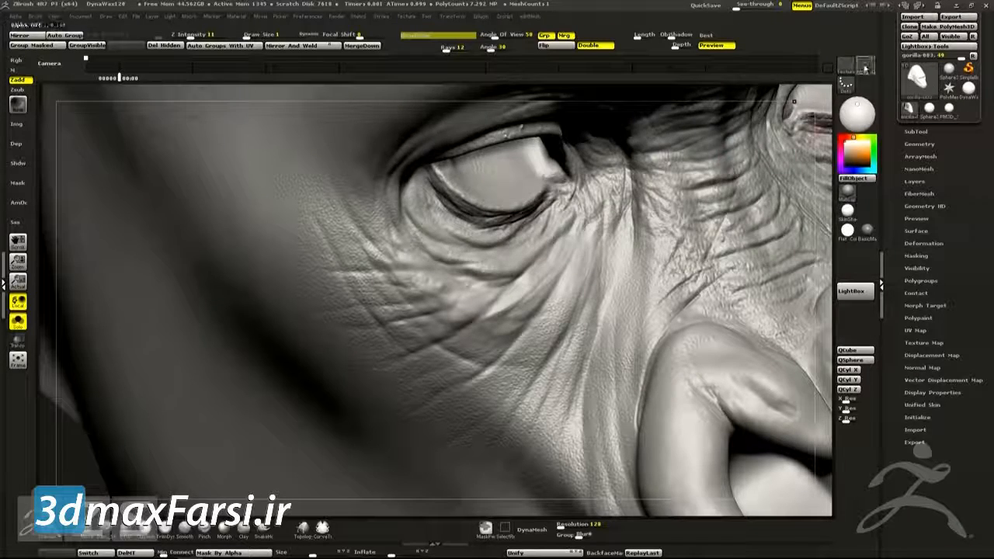
pyautogui.click(864, 66)
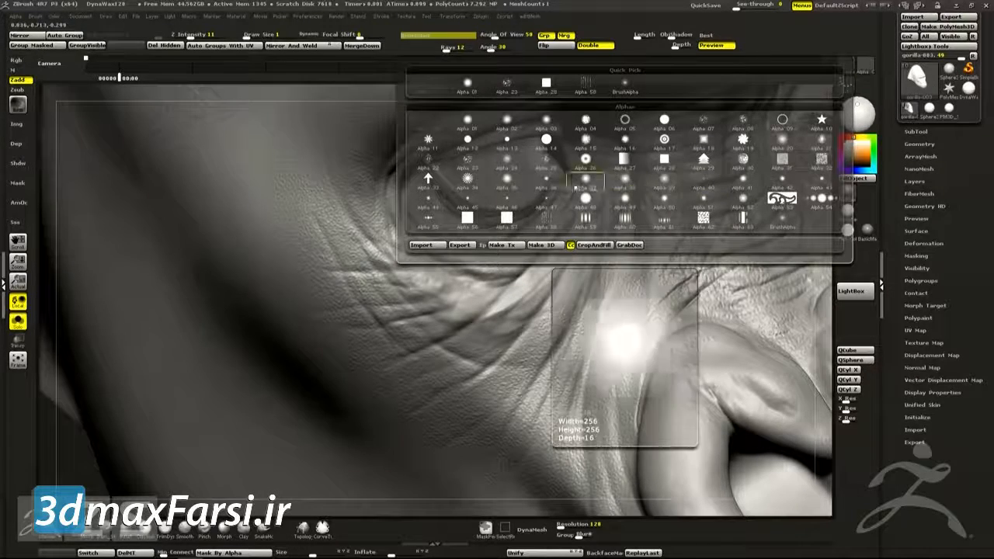
pyautogui.click(546, 180)
pyautogui.click(846, 86)
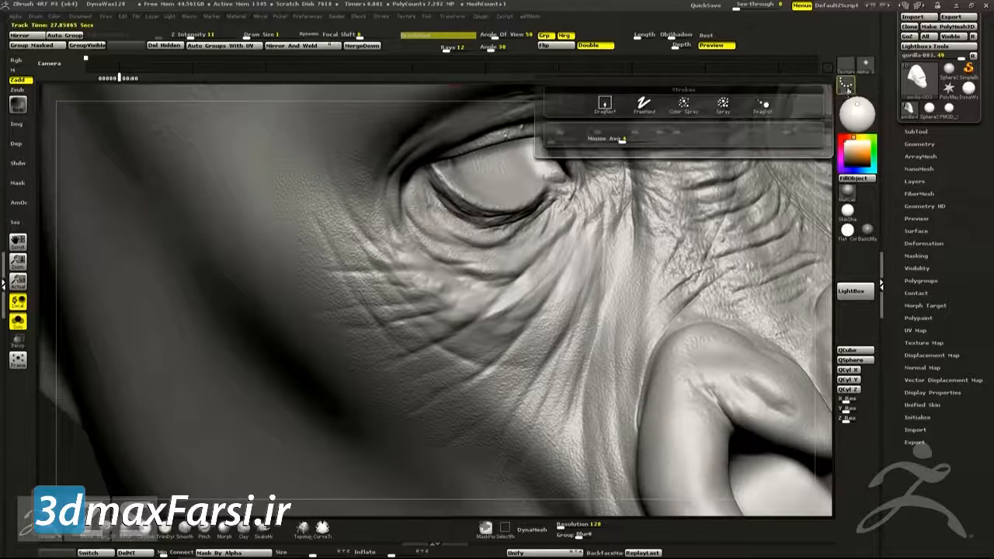
pyautogui.click(604, 104)
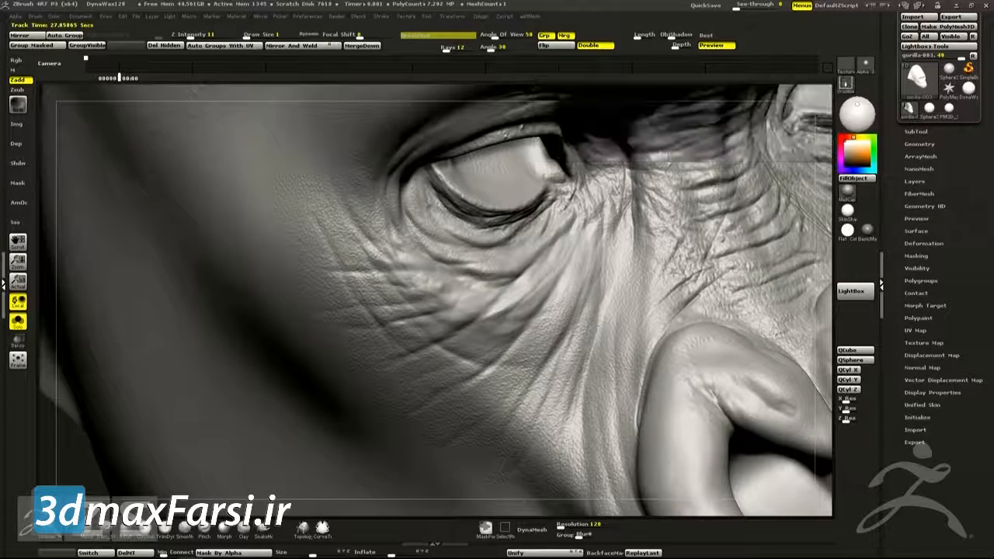
# - Stamp small, soft bumps between the folds under the gorilla's eye at Draw Size 1 and Z Intensity 17
pyautogui.moveTo(525, 259)
pyautogui.keyDown('ctrl'); pyautogui.mouseDown(button='right')
pyautogui.moveTo(471, 354)
pyautogui.moveTo(489, 299)
pyautogui.mouseUp(button='right'); pyautogui.keyUp('ctrl')
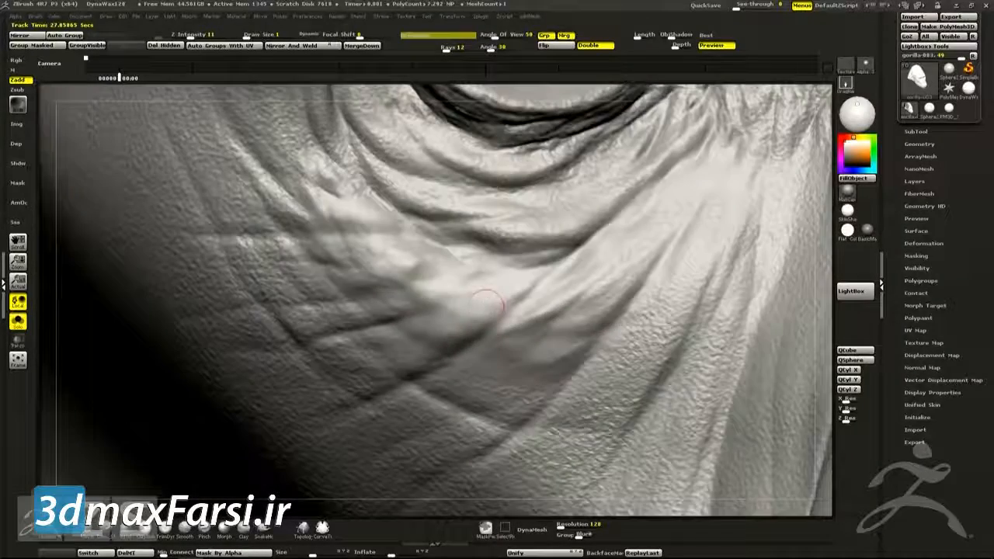
pyautogui.keyDown('ctrl'); pyautogui.moveTo(494, 332); pyautogui.dragTo(490, 315, button='right'); pyautogui.keyUp('ctrl')
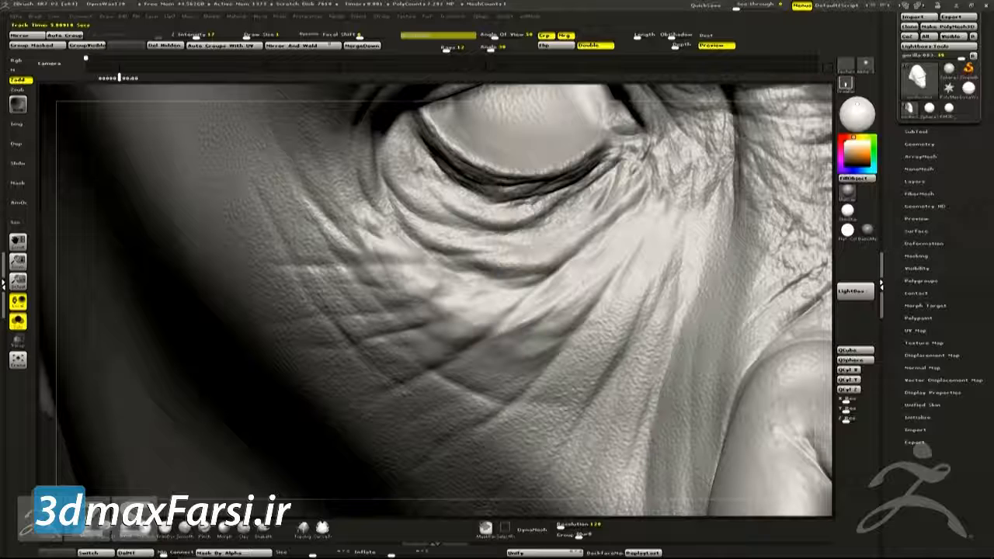
pyautogui.moveTo(533, 307); pyautogui.dragTo(582, 261, button='right')
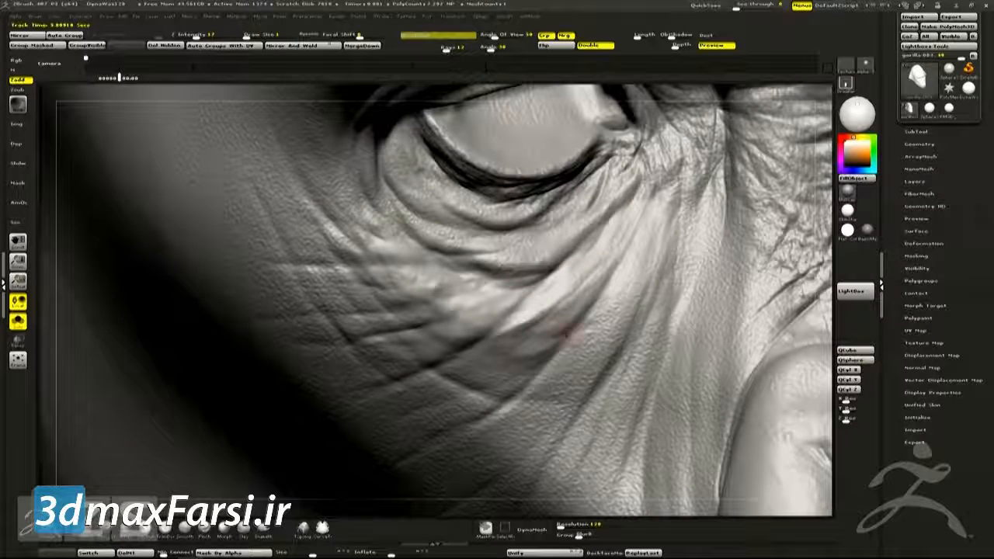
pyautogui.moveTo(413, 264); pyautogui.dragTo(540, 339, button='right')
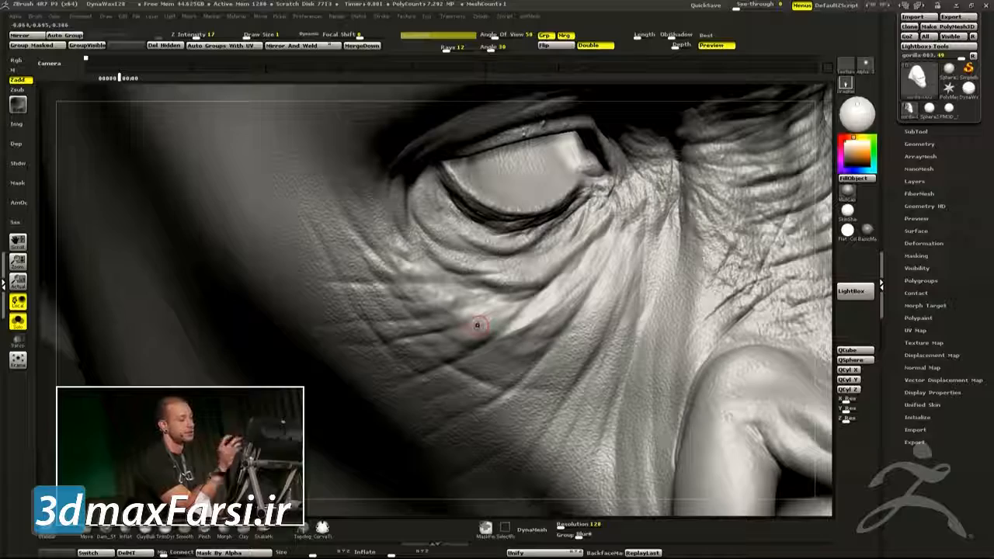
pyautogui.keyDown('ctrl'); pyautogui.moveTo(624, 257); pyautogui.dragTo(499, 327, button='right'); pyautogui.keyUp('ctrl')
pyautogui.moveTo(366, 293)
pyautogui.keyDown('ctrl'); pyautogui.mouseDown(button='right')
pyautogui.moveTo(395, 275)
pyautogui.moveTo(353, 328)
pyautogui.mouseUp(button='right'); pyautogui.keyUp('ctrl')
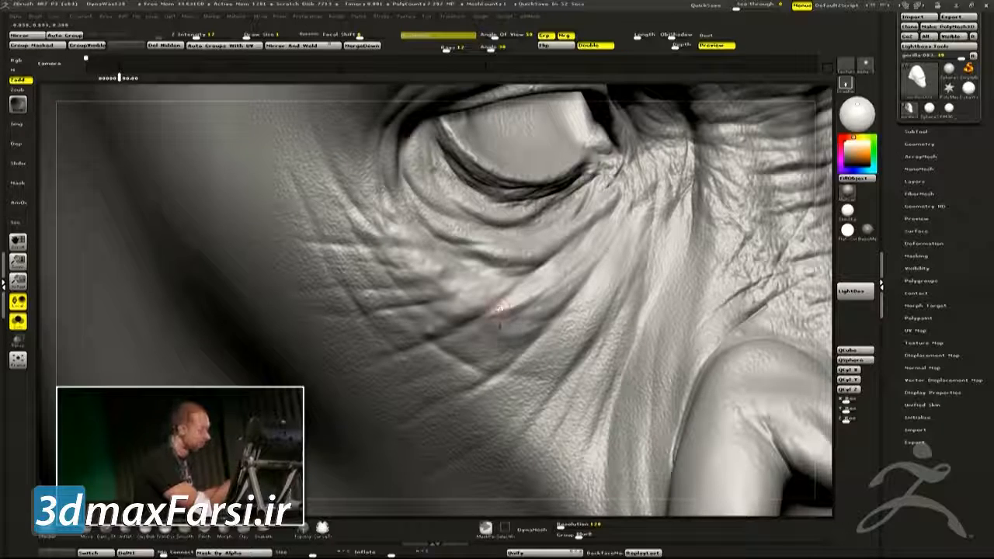
# - Compare the gorilla's brow and eye wrinkles with the summit layer shown and hidden
pyautogui.moveTo(500, 344)
pyautogui.keyDown('ctrl'); pyautogui.mouseDown(button='right')
pyautogui.moveTo(652, 337)
pyautogui.moveTo(715, 257)
pyautogui.moveTo(624, 295)
pyautogui.moveTo(699, 255)
pyautogui.mouseUp(button='right'); pyautogui.keyUp('ctrl')
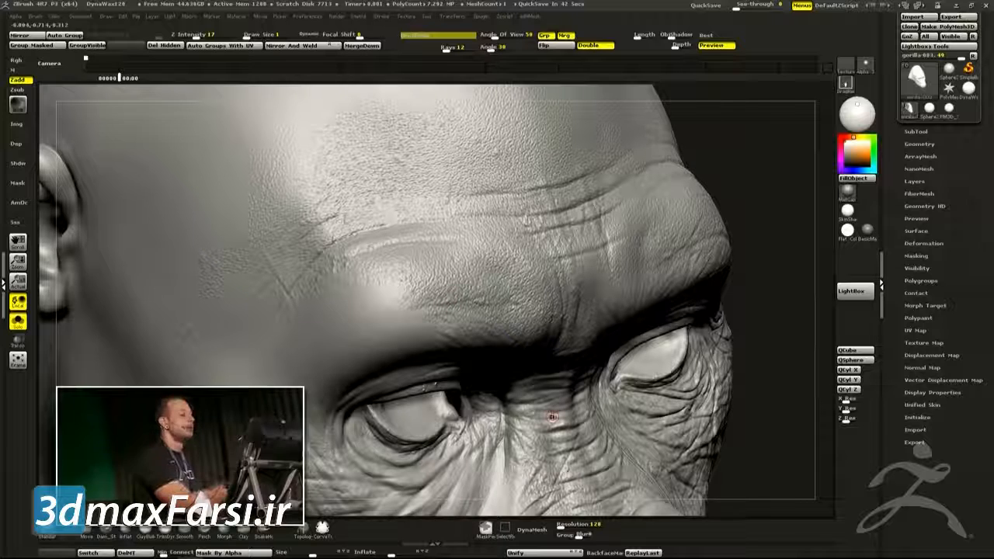
pyautogui.click(915, 181)
pyautogui.moveTo(969, 250)
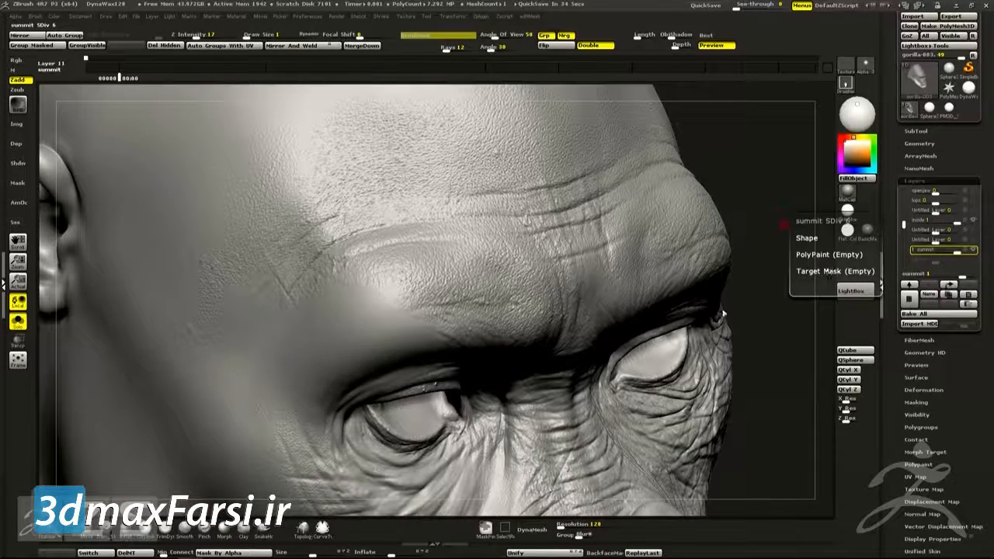
pyautogui.click(969, 251)
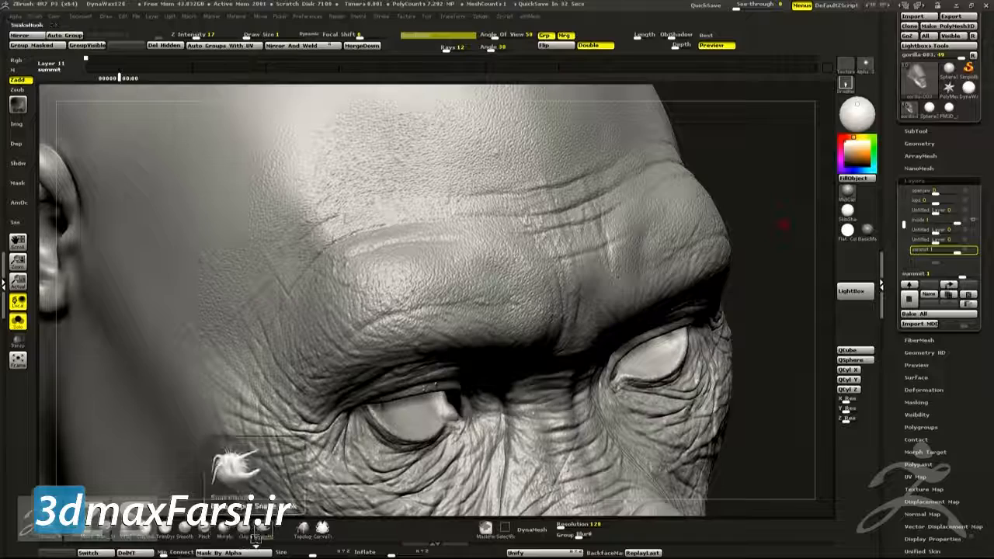
pyautogui.moveTo(971, 251)
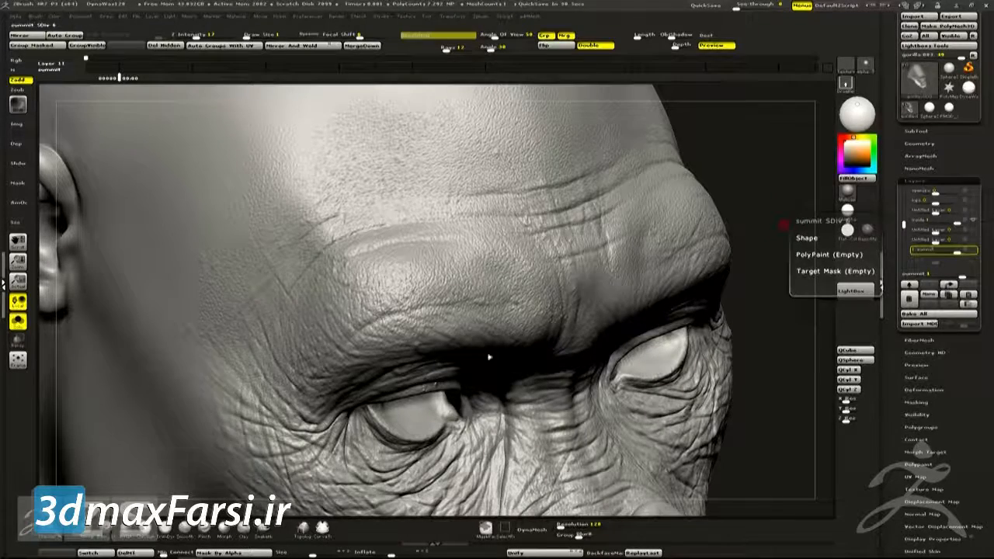
pyautogui.click(969, 251)
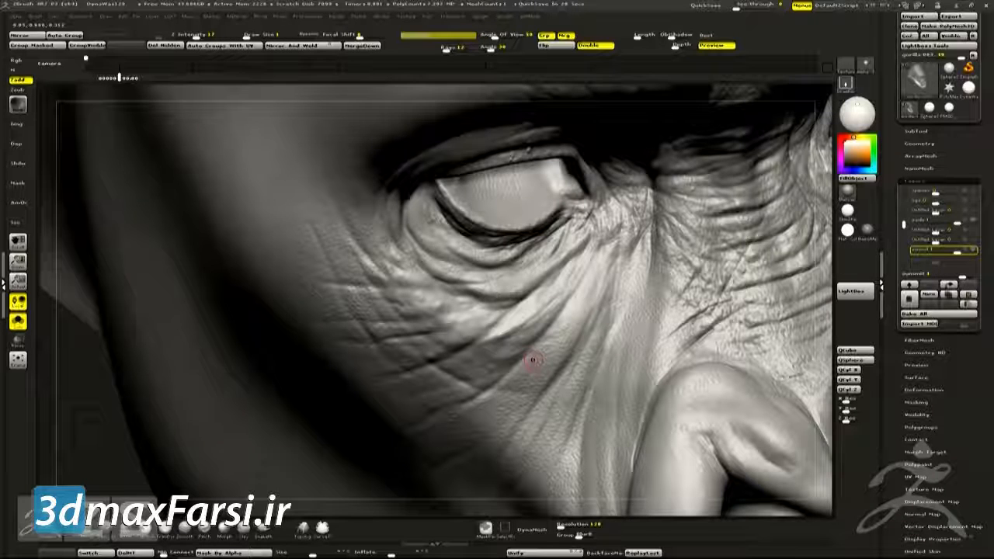
# - Press small dents into the folds below the gorilla's eye on the summit layer at Draw Size 2 and Z Intensity 13
pyautogui.press('alt')
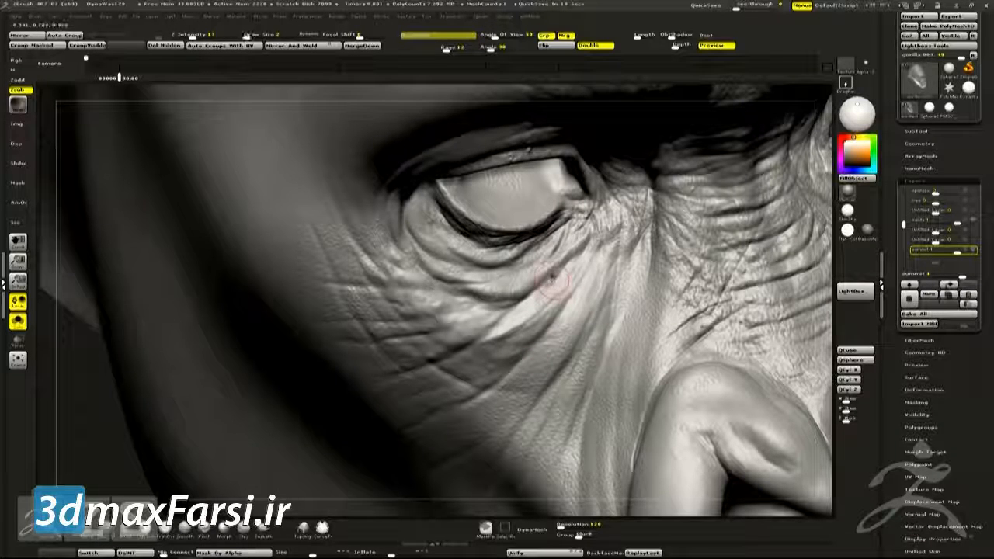
pyautogui.click(553, 273)
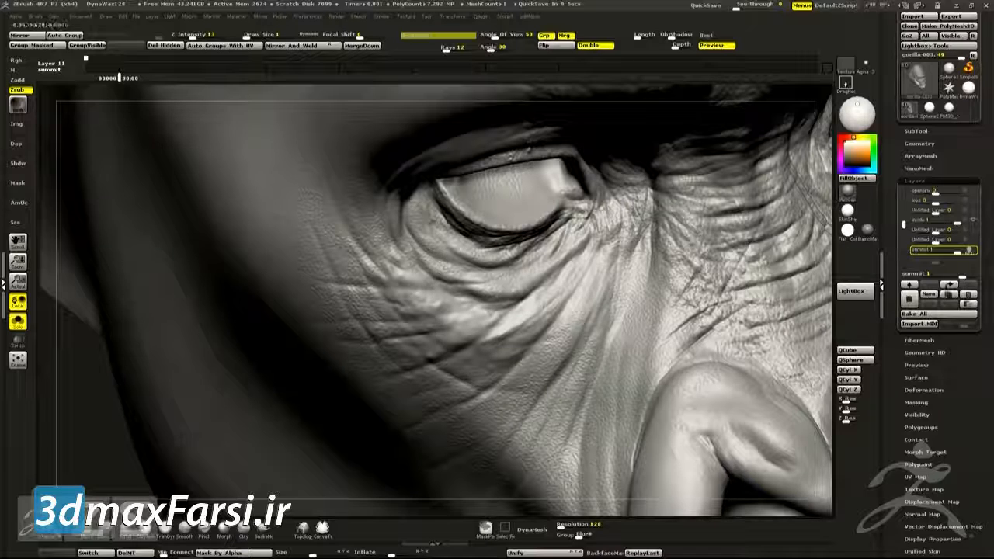
pyautogui.press('alt')
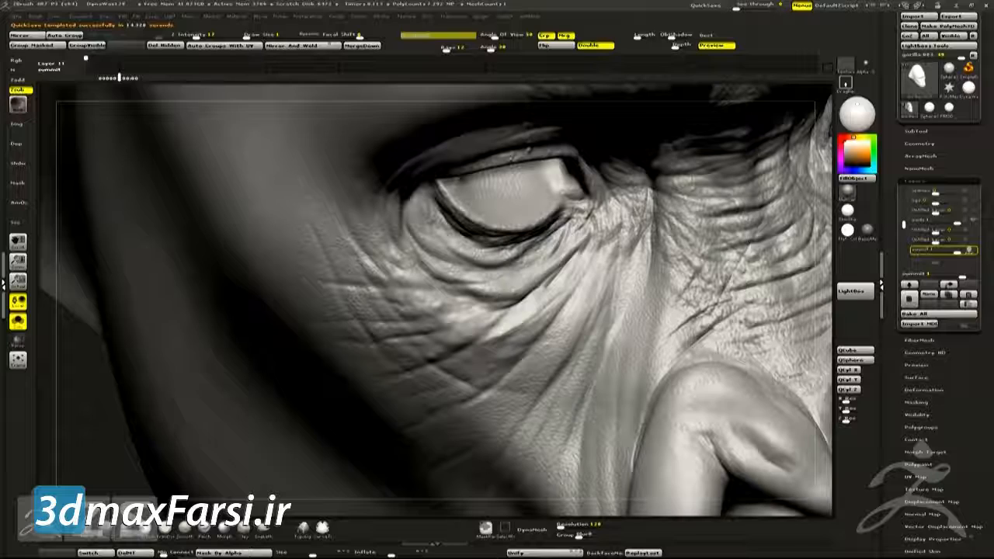
# - Switch the alpha off on the sculpting brush so it works with the plain Dots stroke
pyautogui.moveTo(544, 359); pyautogui.dragTo(501, 330)
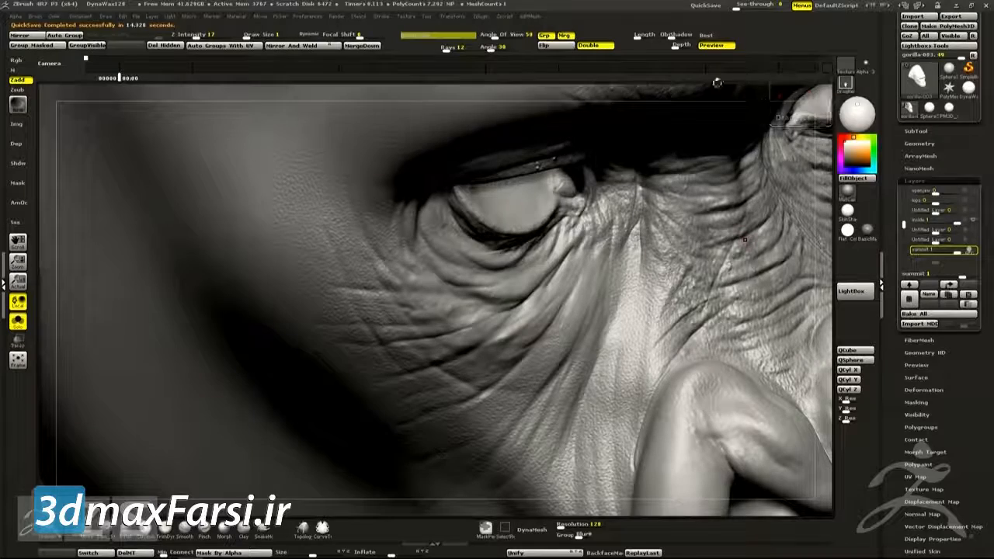
pyautogui.click(865, 66)
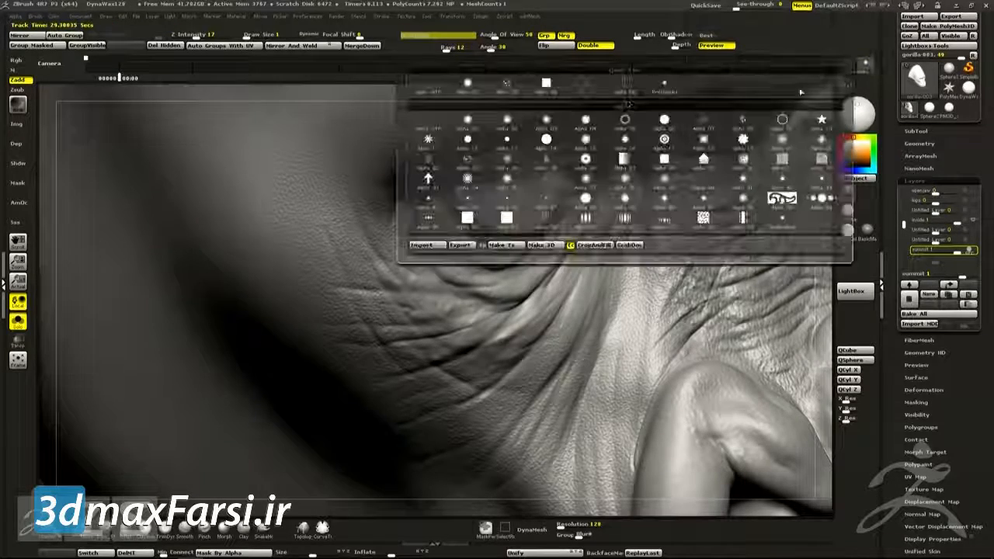
pyautogui.click(439, 125)
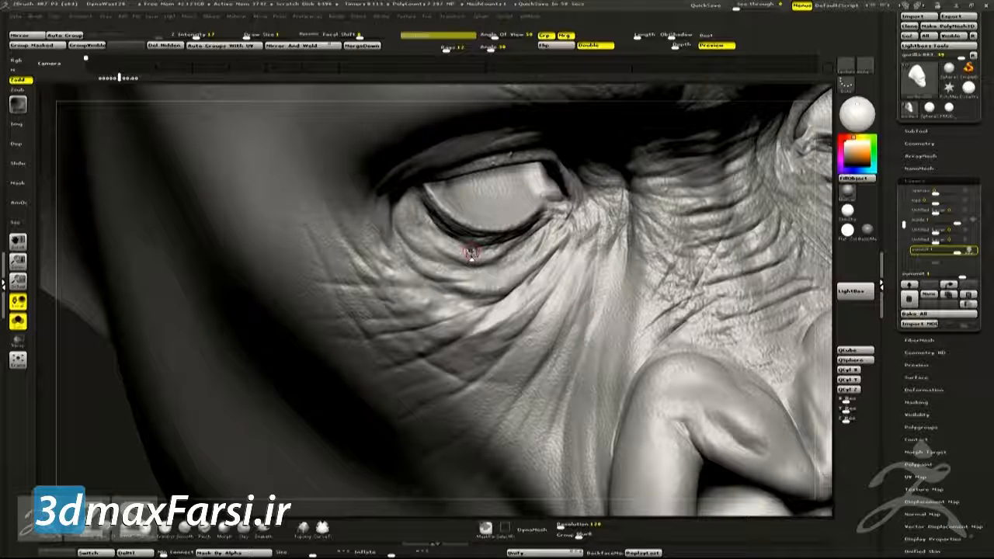
# - Compare the skin detail around both eyes and the nose bridge with the stamps layer hidden and shown
pyautogui.moveTo(706, 270)
pyautogui.mouseDown(button='right')
pyautogui.moveTo(571, 272)
pyautogui.moveTo(501, 320)
pyautogui.moveTo(563, 245)
pyautogui.moveTo(680, 246)
pyautogui.mouseUp(button='right')
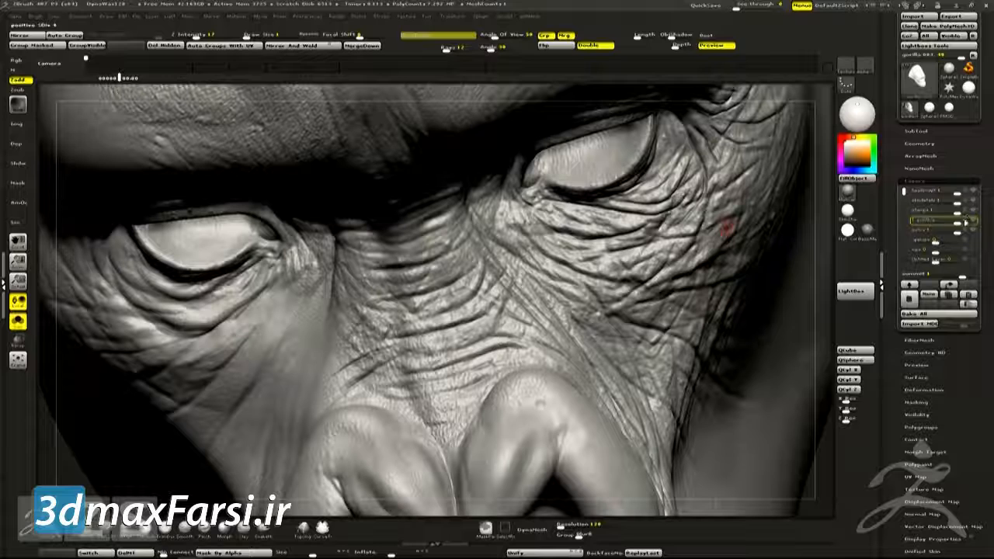
pyautogui.click(978, 211)
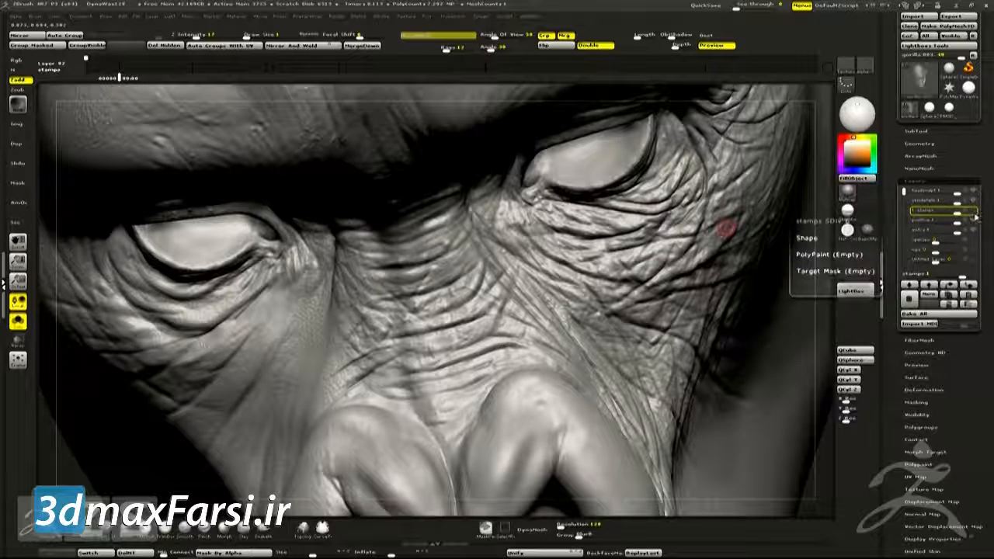
pyautogui.click(974, 214)
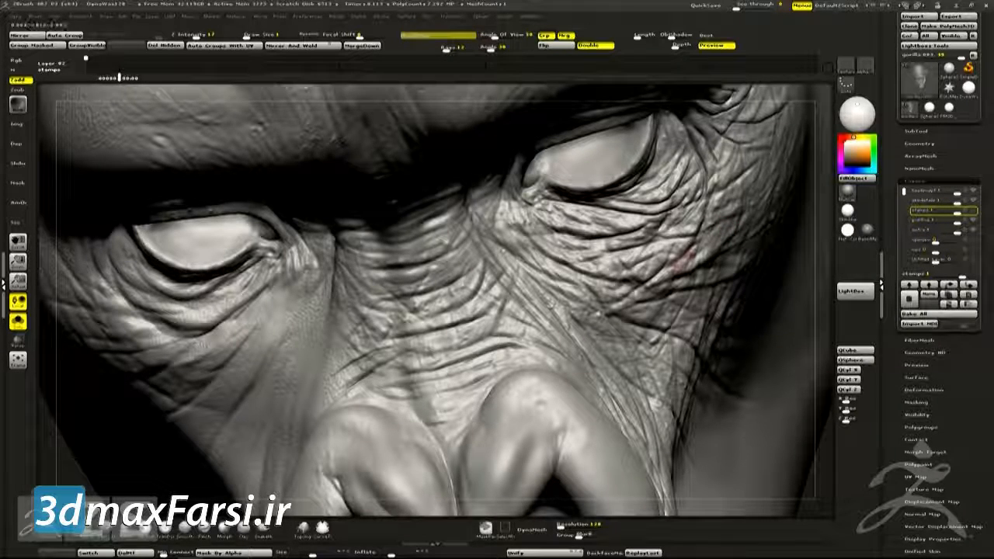
pyautogui.moveTo(976, 213)
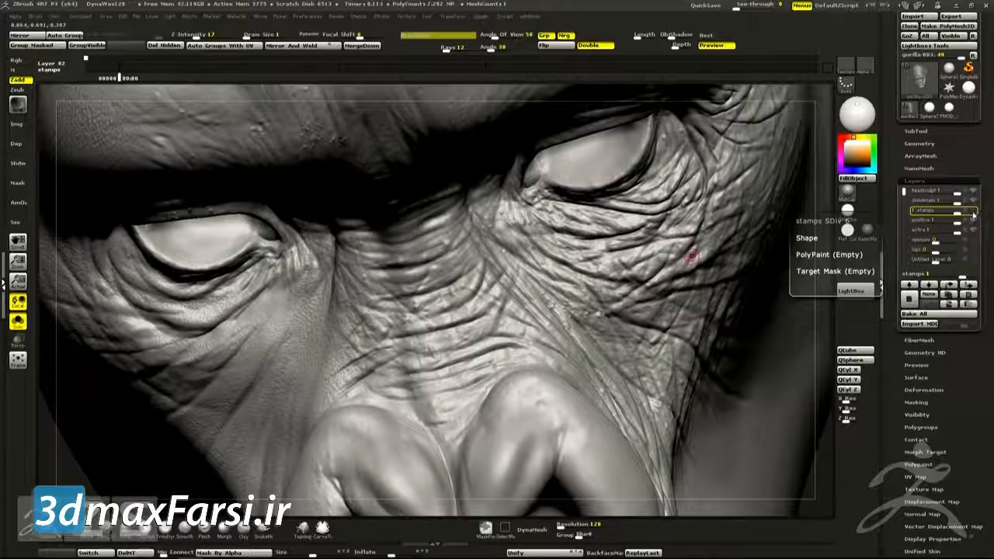
pyautogui.click(928, 240)
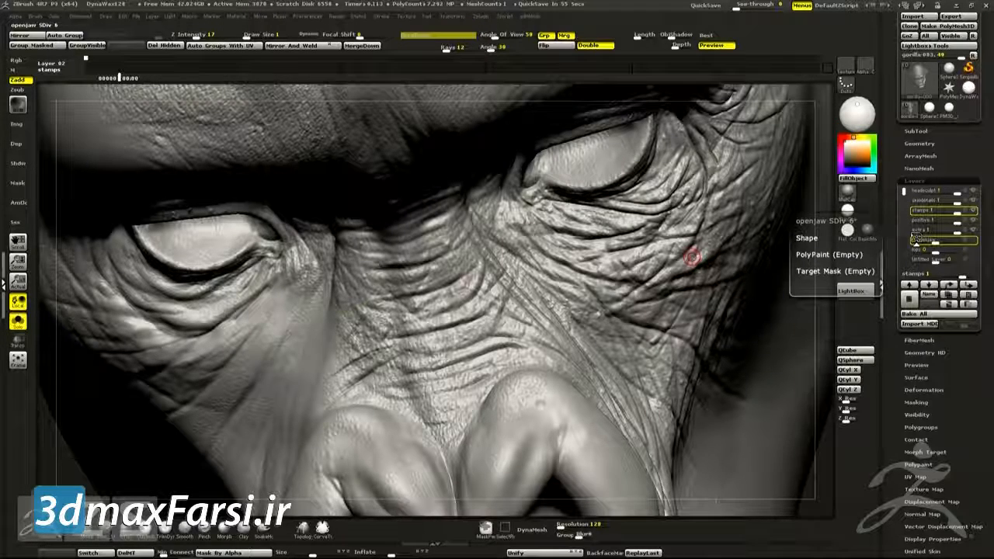
pyautogui.moveTo(544, 311); pyautogui.dragTo(683, 279)
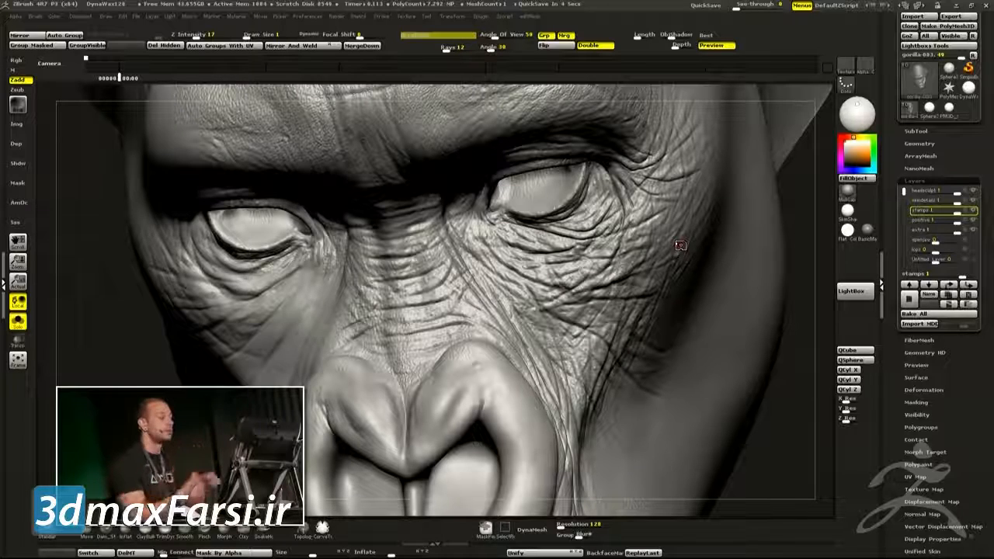
pyautogui.moveTo(610, 272); pyautogui.dragTo(543, 252, button='right')
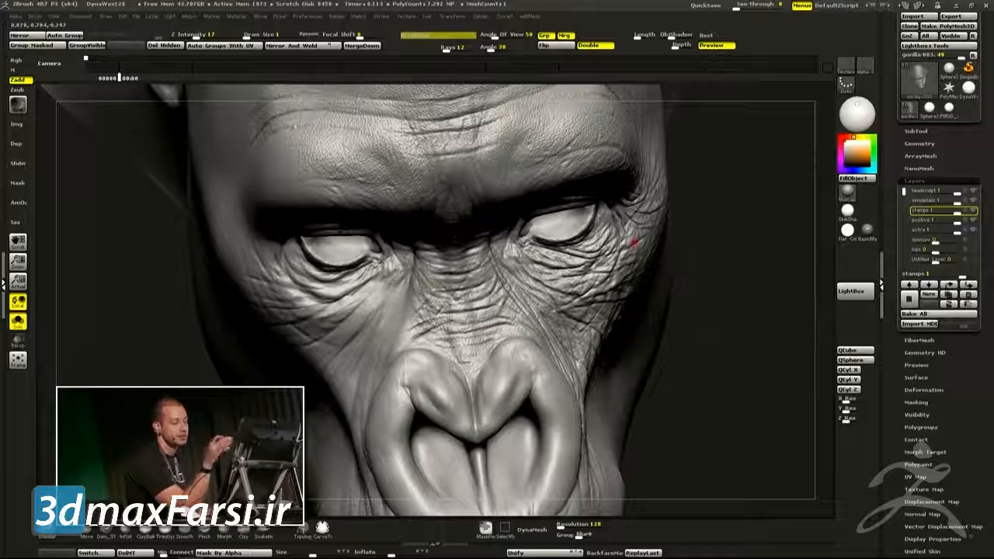
pyautogui.moveTo(684, 217); pyautogui.dragTo(621, 233, button='right')
pyautogui.moveTo(647, 309); pyautogui.dragTo(591, 303, button='right')
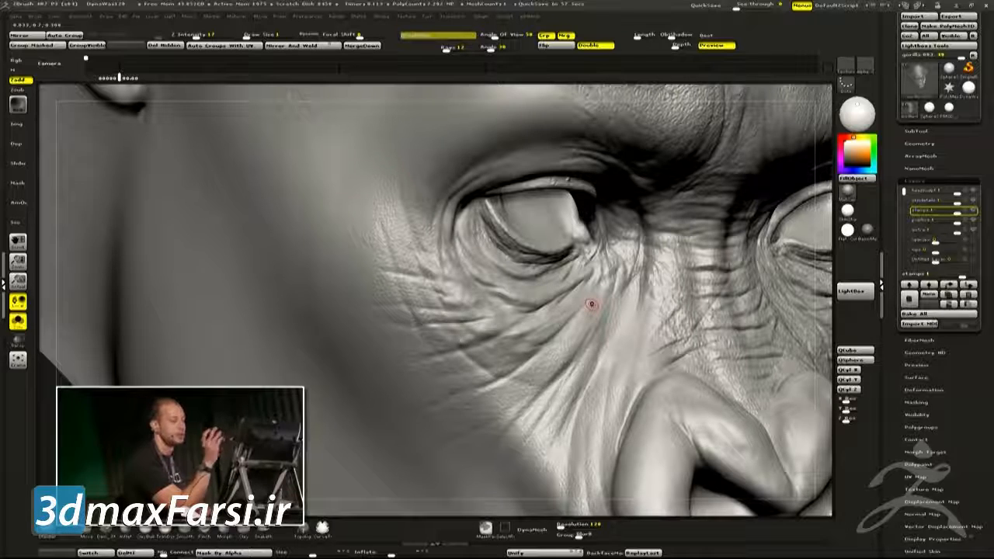
# - Make the summit layer active in record mode so that the mesh accepts sculpting strokes
pyautogui.moveTo(583, 306); pyautogui.dragTo(598, 340, button='right')
pyautogui.click(611, 298)
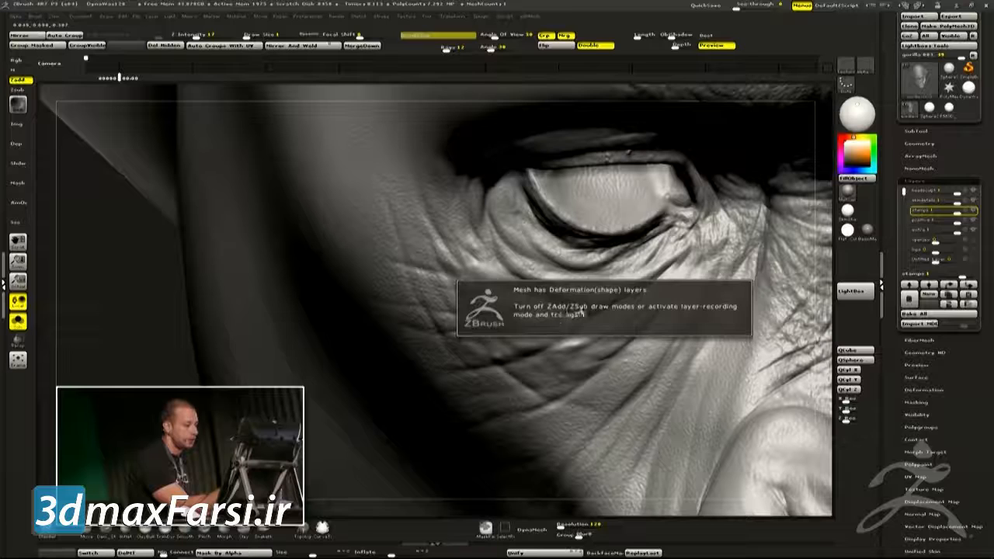
pyautogui.moveTo(904, 192); pyautogui.dragTo(904, 231)
pyautogui.click(966, 243)
pyautogui.click(966, 243)
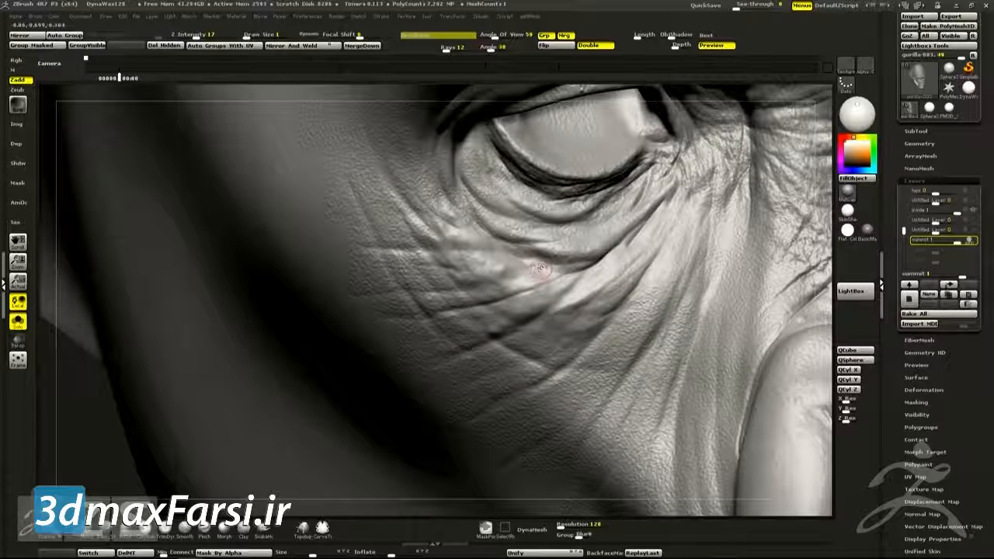
# - Carve thin creases into the folds below the gorilla's eye on the summit layer at Draw Size 1 and Z Intensity 17
pyautogui.press('b')
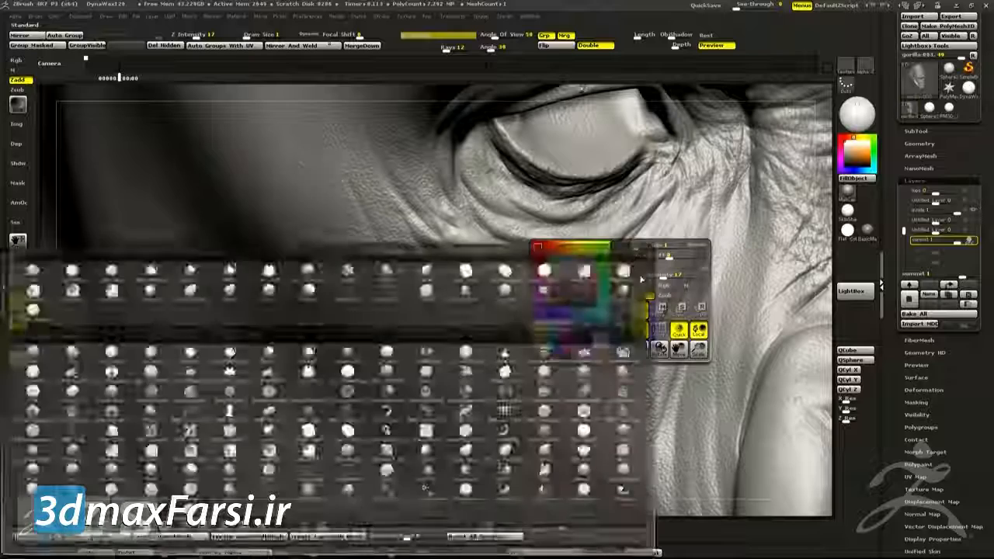
pyautogui.press('Escape')
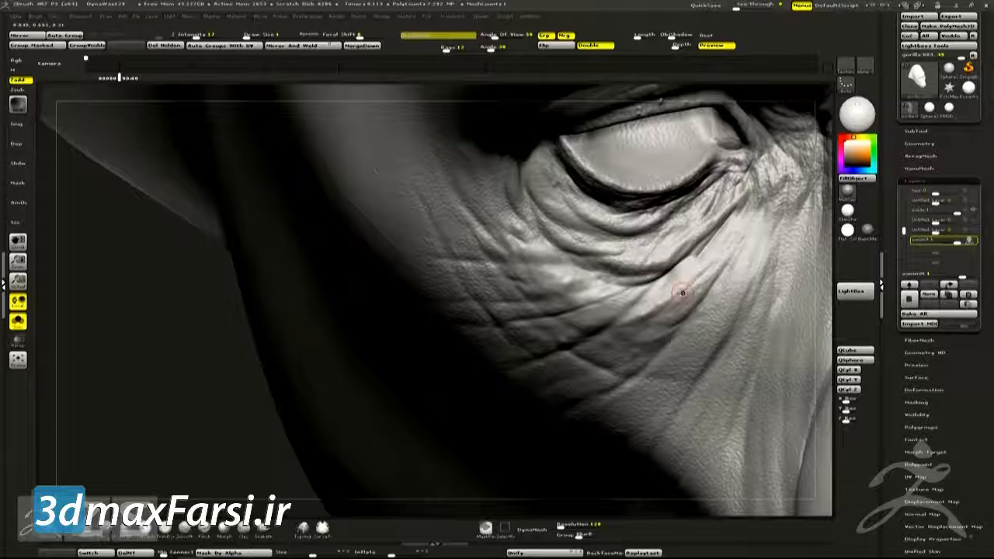
pyautogui.moveTo(681, 293); pyautogui.dragTo(703, 242, button='right')
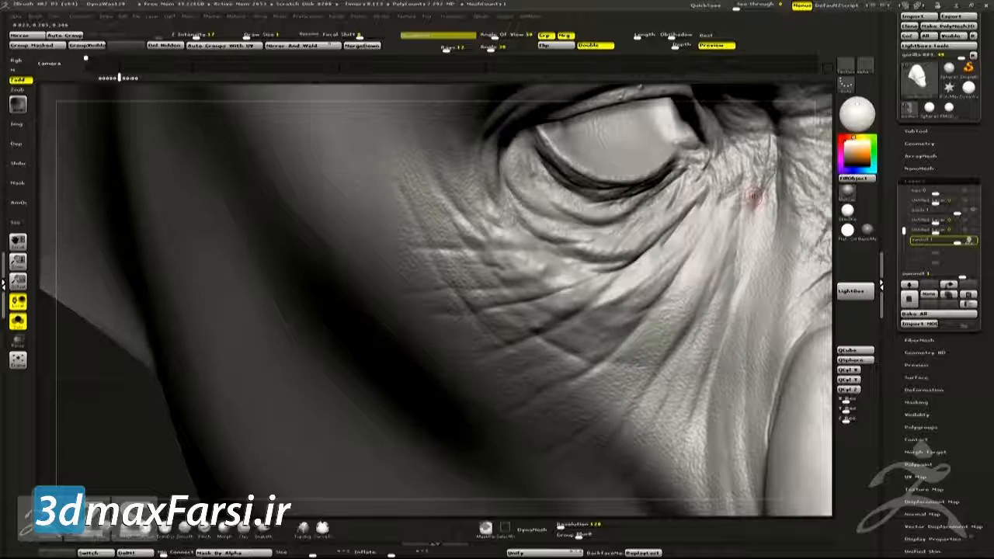
pyautogui.moveTo(754, 196)
pyautogui.mouseDown(button='right')
pyautogui.moveTo(644, 282)
pyautogui.moveTo(676, 256)
pyautogui.mouseUp(button='right')
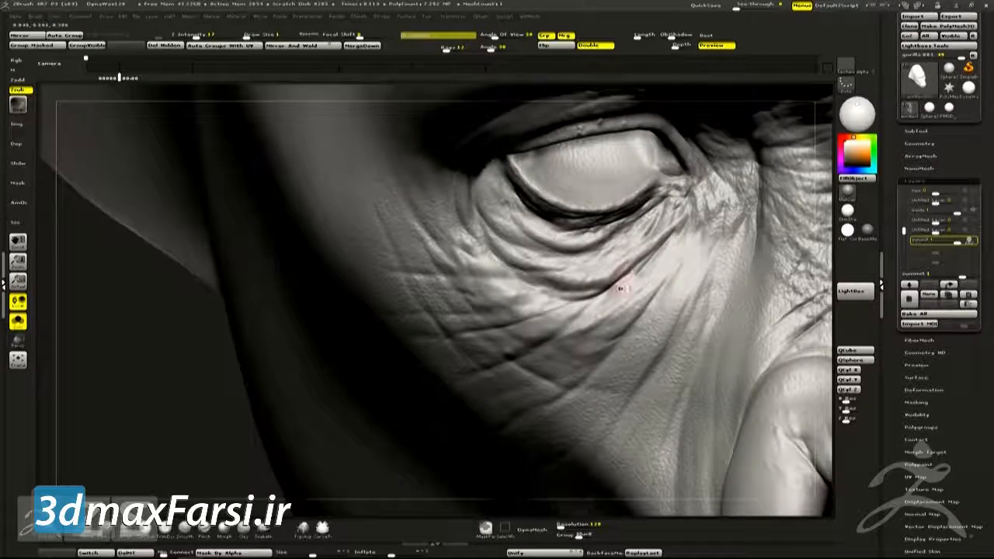
pyautogui.moveTo(621, 283); pyautogui.dragTo(475, 203, button='right')
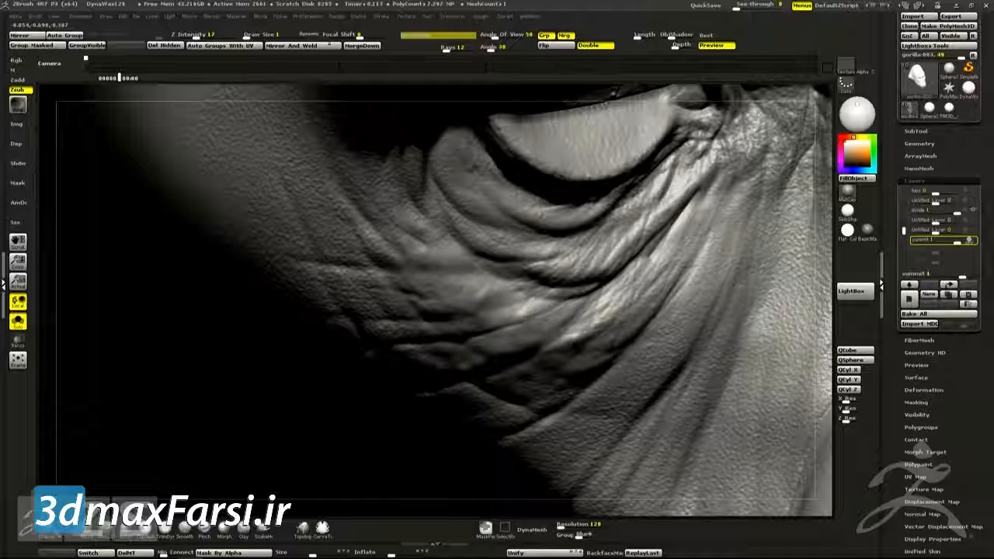
# - Refine the folds below the eye with alternating raised and carved strokes at Z Intensity 17, smoothing where needed
pyautogui.press('alt')
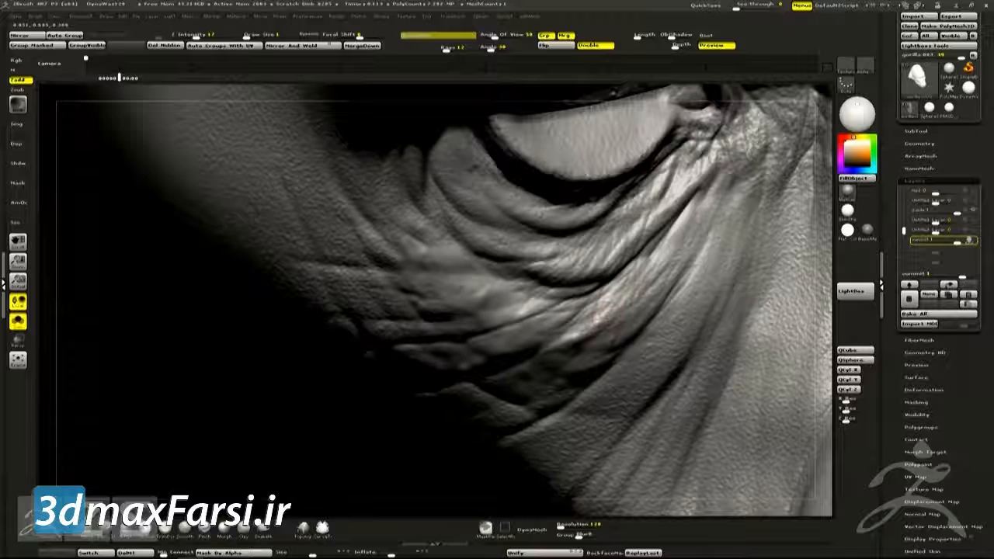
pyautogui.moveTo(607, 311)
pyautogui.mouseDown(button='right')
pyautogui.moveTo(547, 312)
pyautogui.moveTo(579, 278)
pyautogui.mouseUp(button='right')
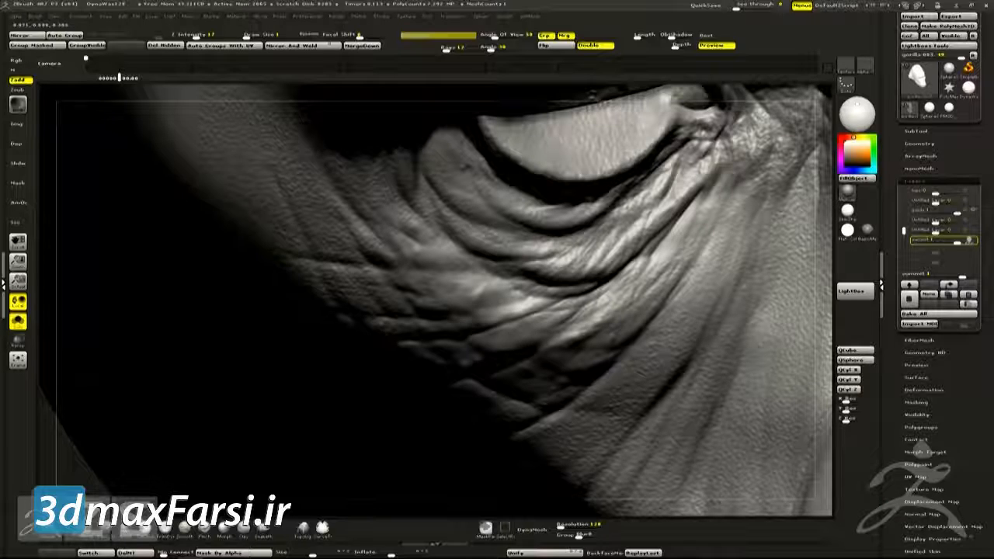
pyautogui.press('alt')
pyautogui.moveTo(518, 307)
pyautogui.keyDown('alt'); pyautogui.mouseDown()
pyautogui.moveTo(458, 324)
pyautogui.moveTo(545, 301)
pyautogui.moveTo(479, 306)
pyautogui.moveTo(488, 289)
pyautogui.moveTo(505, 309)
pyautogui.moveTo(516, 293)
pyautogui.moveTo(490, 285)
pyautogui.moveTo(528, 293)
pyautogui.moveTo(536, 276)
pyautogui.mouseUp(); pyautogui.keyUp('alt')
pyautogui.press('alt')
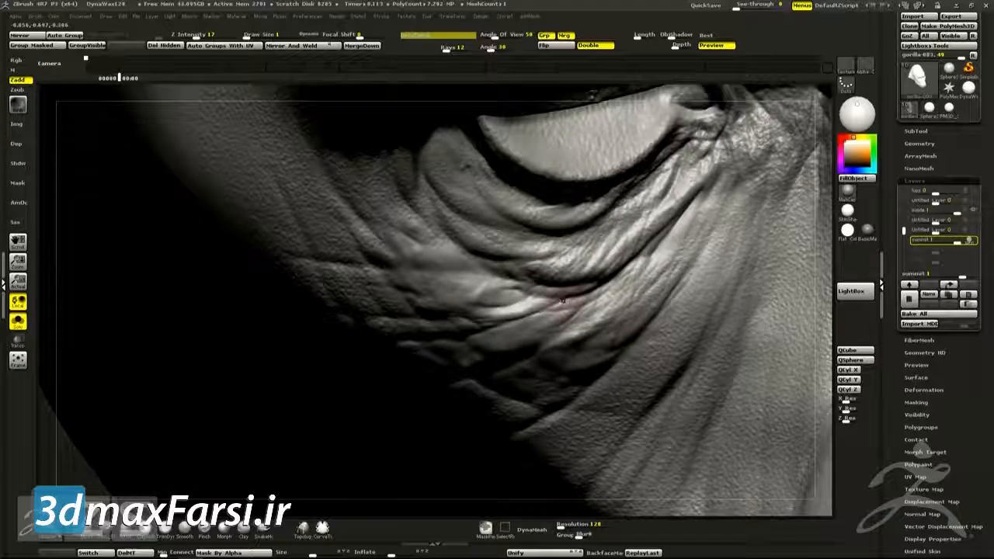
pyautogui.keyDown('alt'); pyautogui.moveTo(606, 248); pyautogui.dragTo(559, 209); pyautogui.keyUp('alt')
pyautogui.press('shift')
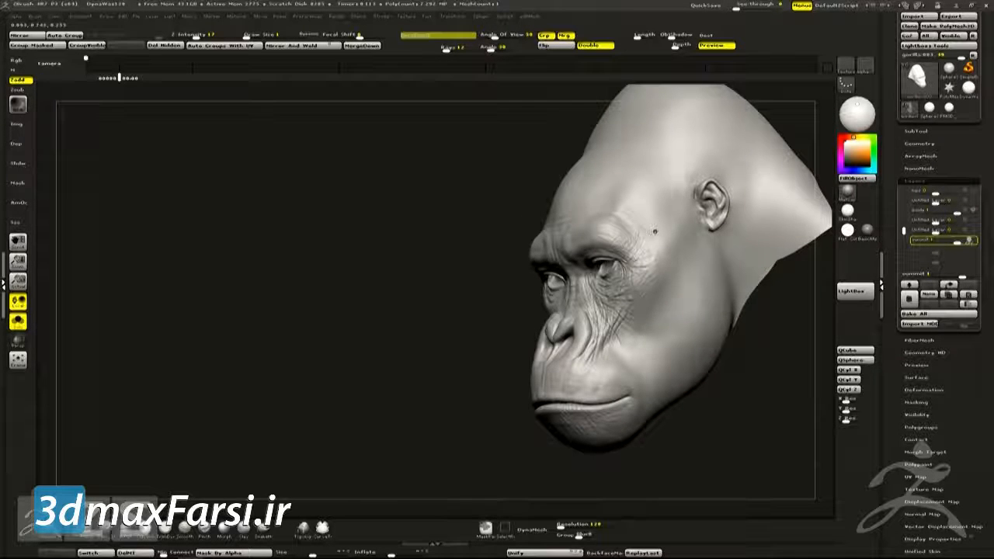
# - Examine the gorilla bust from several angles and distances to judge how the eye wrinkles read
pyautogui.moveTo(746, 329); pyautogui.dragTo(784, 320)
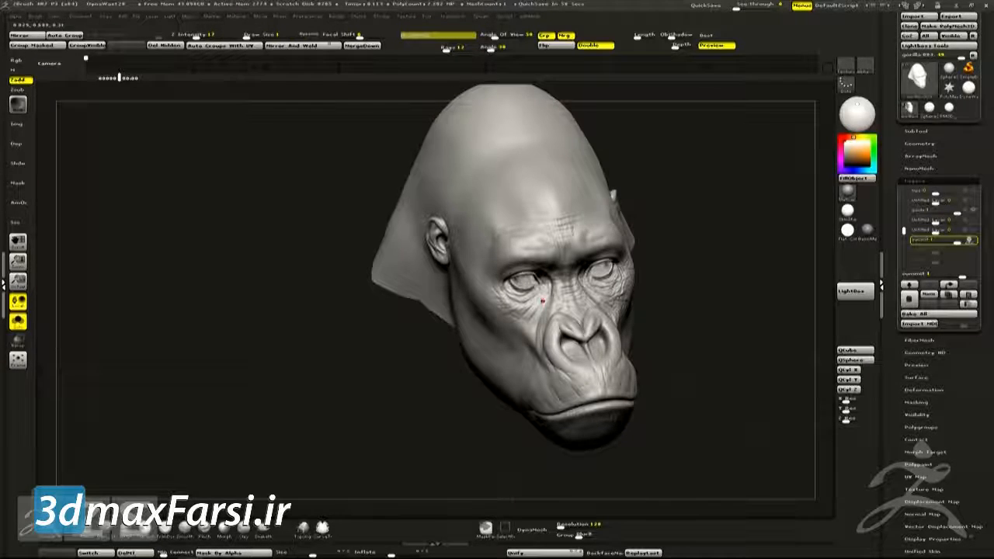
pyautogui.scroll(6, 516, 291)
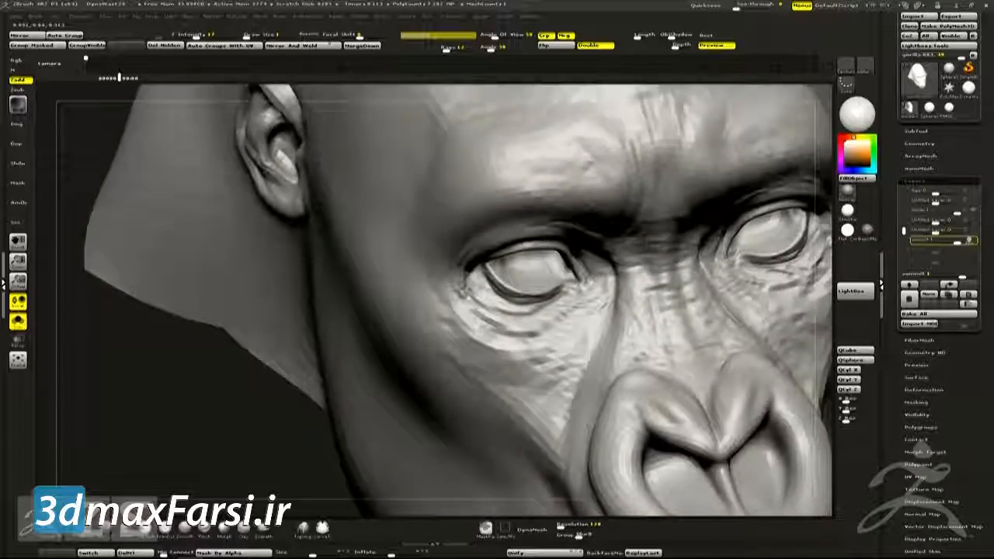
pyautogui.scroll(5, 557, 419)
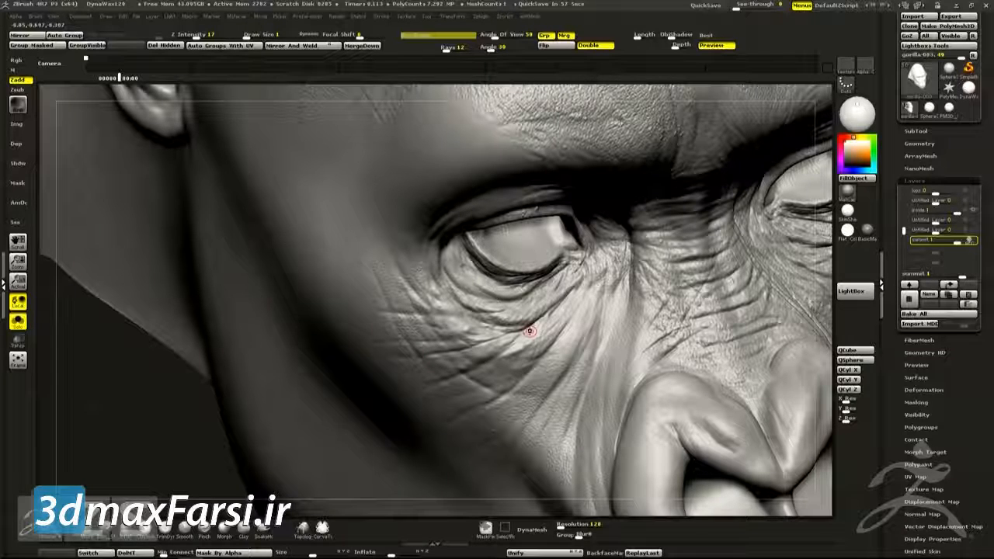
pyautogui.keyDown('ctrl'); pyautogui.moveTo(509, 354); pyautogui.dragTo(505, 320, button='right'); pyautogui.keyUp('ctrl')
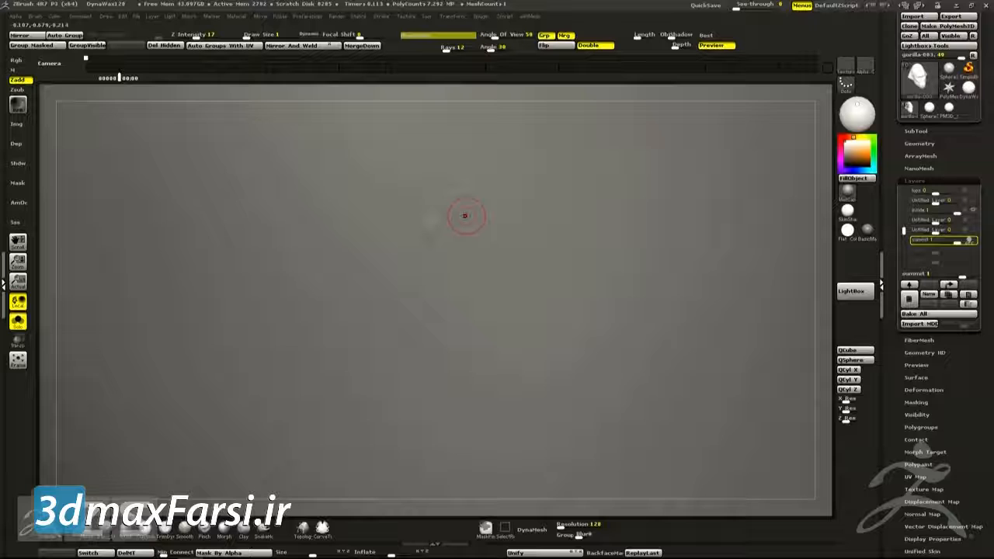
pyautogui.keyDown('ctrl'); pyautogui.moveTo(497, 264); pyautogui.dragTo(618, 274, button='right'); pyautogui.keyUp('ctrl')
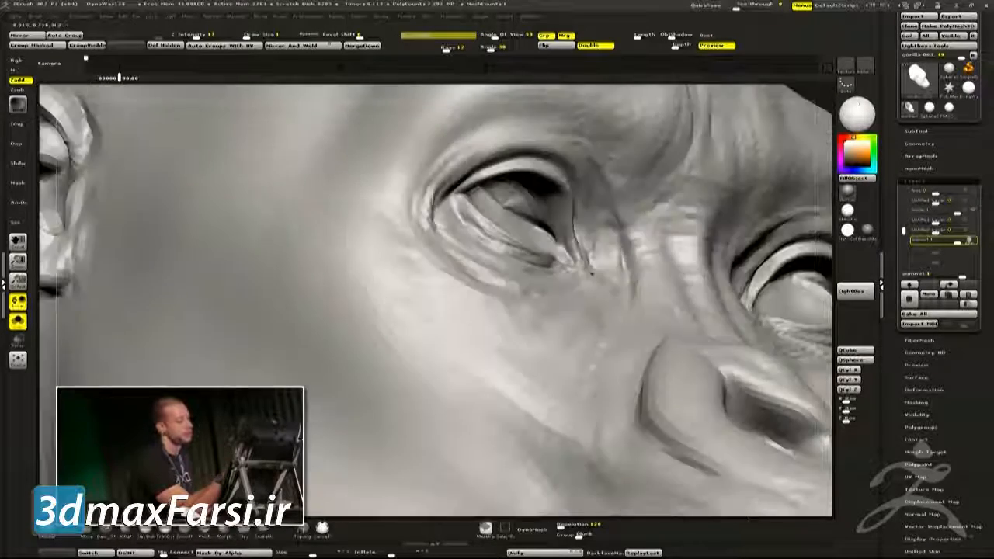
pyautogui.keyDown('ctrl'); pyautogui.moveTo(592, 273); pyautogui.dragTo(761, 283, button='right'); pyautogui.keyUp('ctrl')
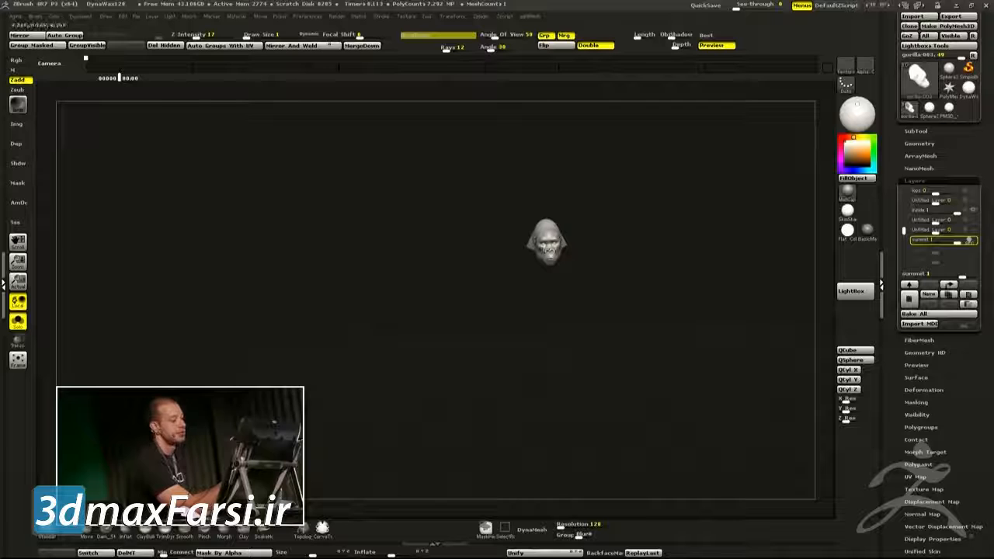
pyautogui.keyDown('ctrl'); pyautogui.moveTo(669, 350); pyautogui.dragTo(722, 454, button='right'); pyautogui.keyUp('ctrl')
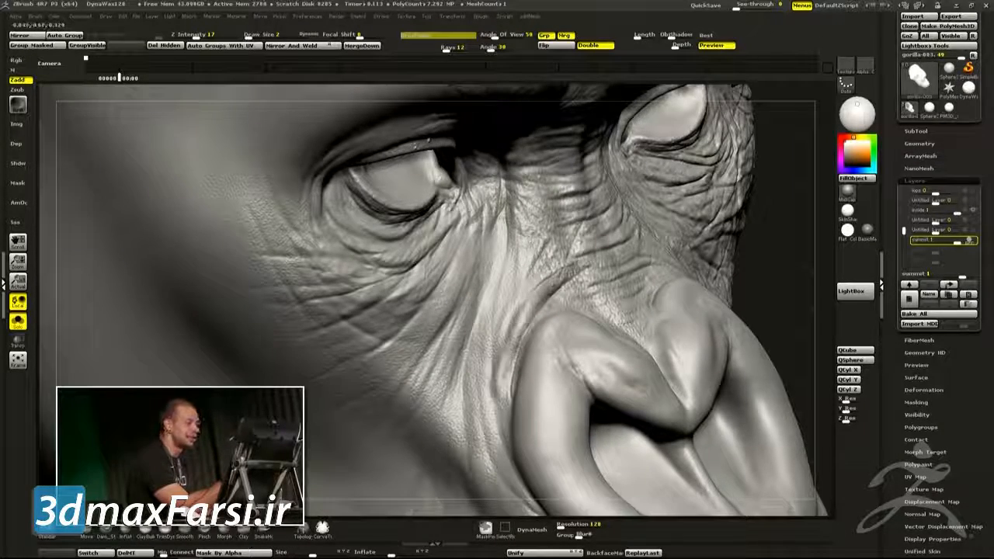
# - Sculpt long creases from the nose bridge down the cheek beside the nostril at Draw Size 2 and Z Intensity 17
pyautogui.moveTo(584, 265)
pyautogui.mouseDown()
pyautogui.moveTo(497, 391)
pyautogui.moveTo(501, 382)
pyautogui.mouseUp()
pyautogui.moveTo(794, 233); pyautogui.dragTo(835, 244)
pyautogui.moveTo(776, 233); pyautogui.dragTo(753, 225)
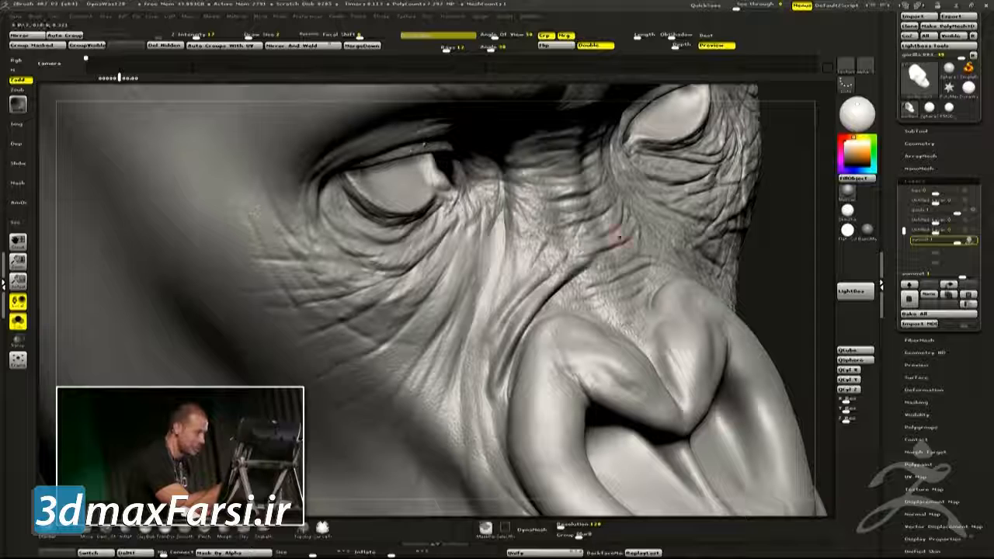
pyautogui.keyDown('alt'); pyautogui.moveTo(755, 241); pyautogui.dragTo(701, 262); pyautogui.keyUp('alt')
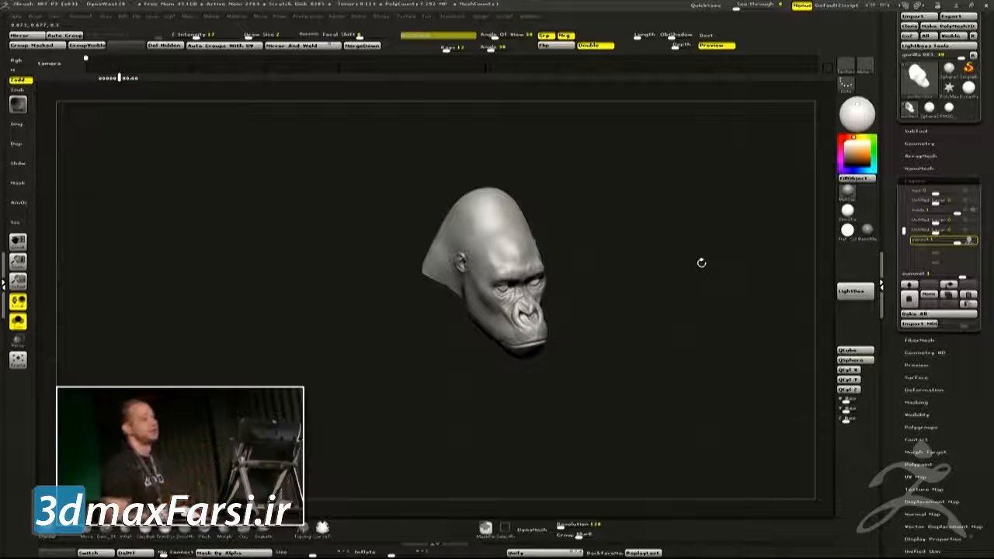
pyautogui.moveTo(701, 262); pyautogui.dragTo(544, 276)
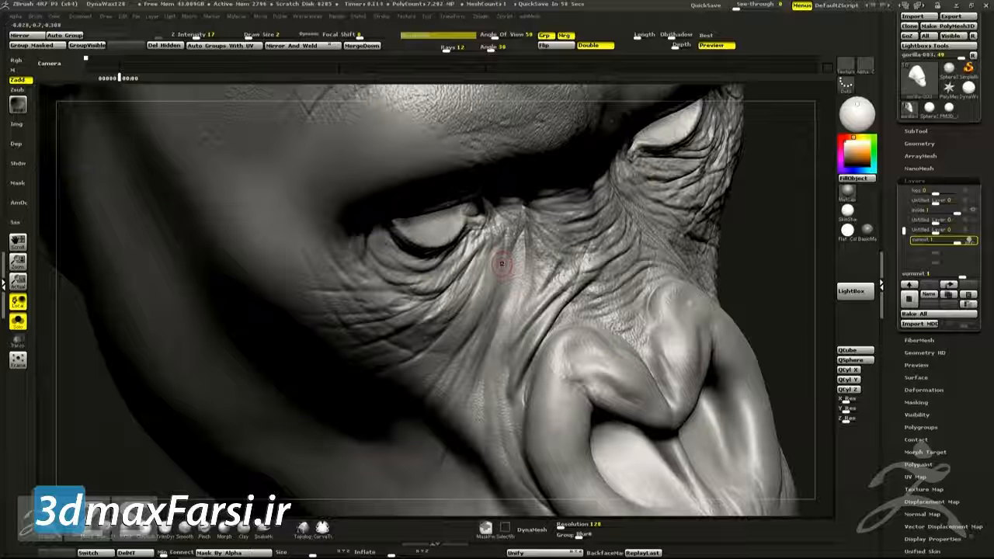
pyautogui.moveTo(749, 249); pyautogui.dragTo(754, 243)
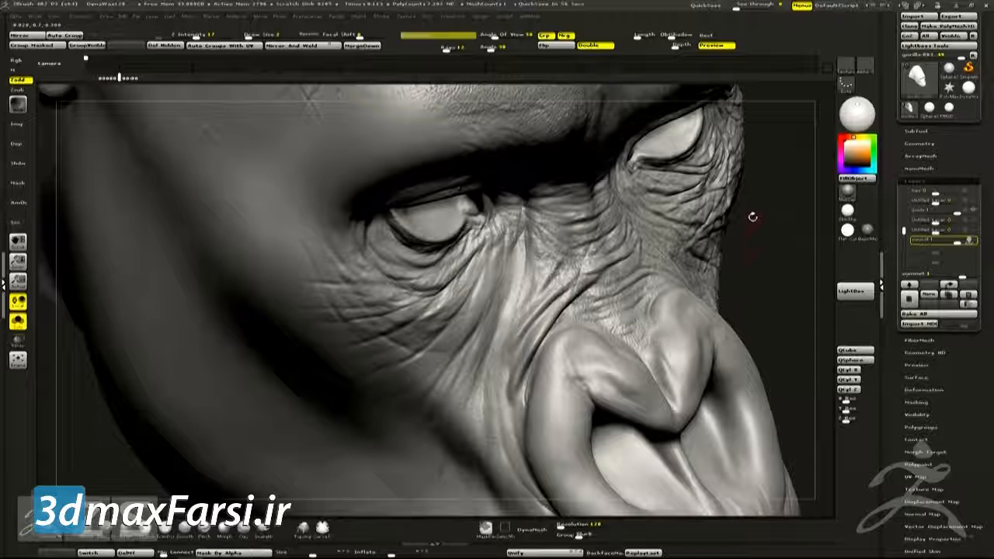